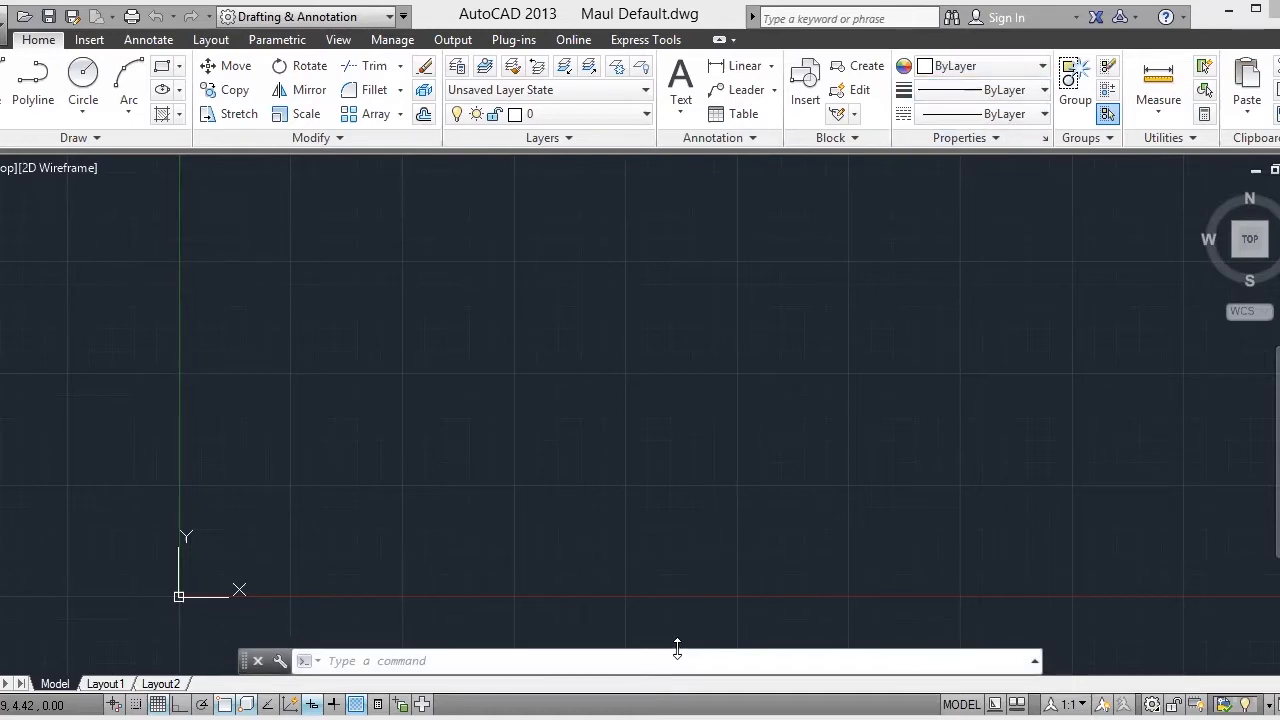
# Step: Place a point at coordinates 8,9
pyautogui.write('point')
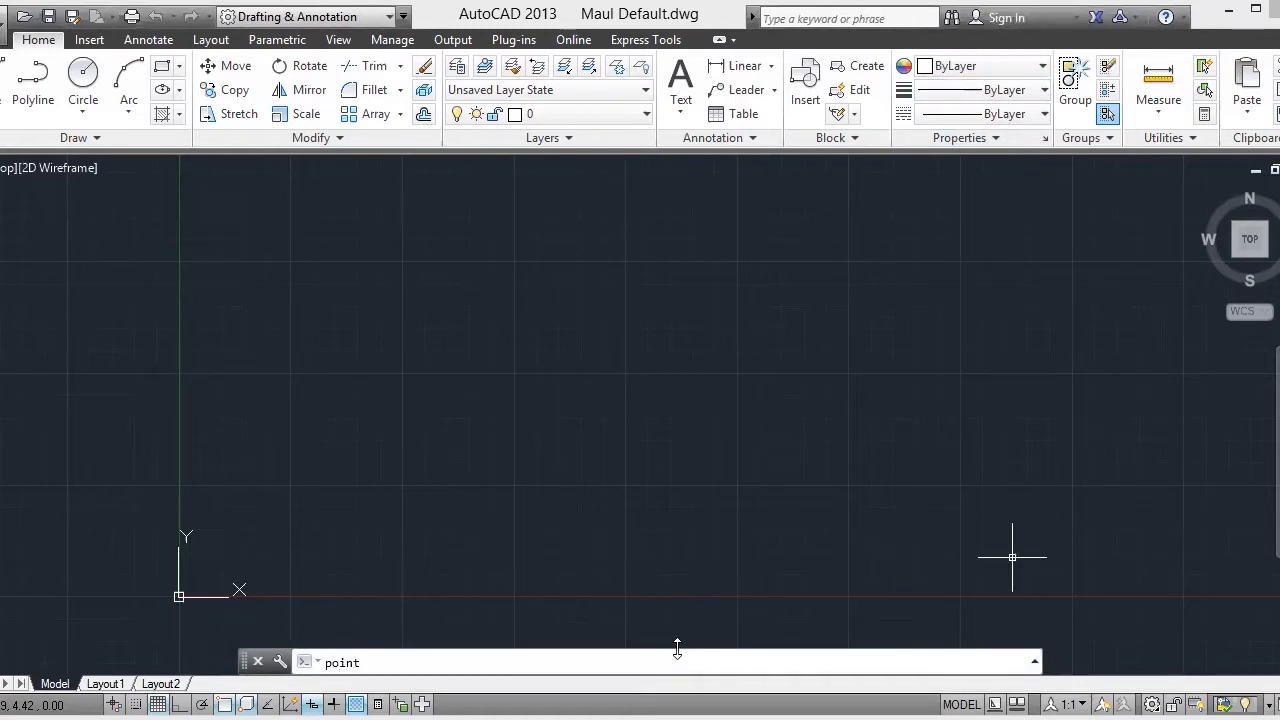
pyautogui.press('Return')
pyautogui.write('8')
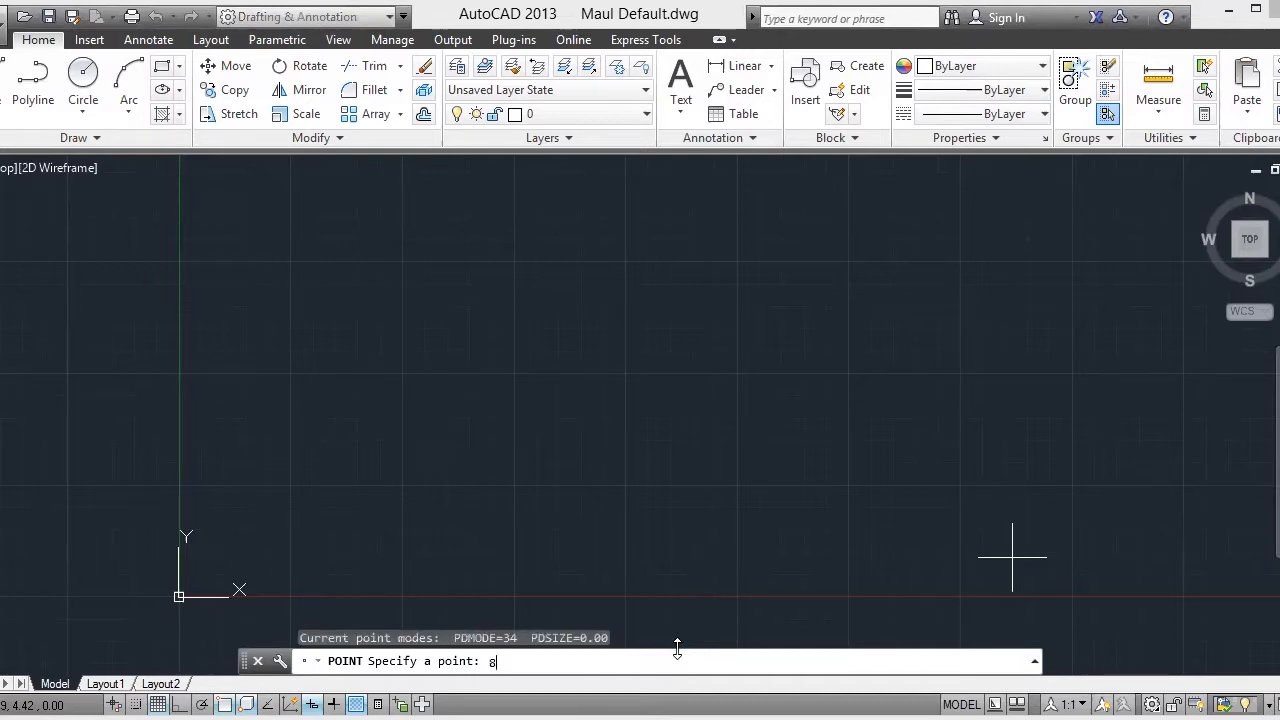
pyautogui.write(',9')
pyautogui.press('Return')
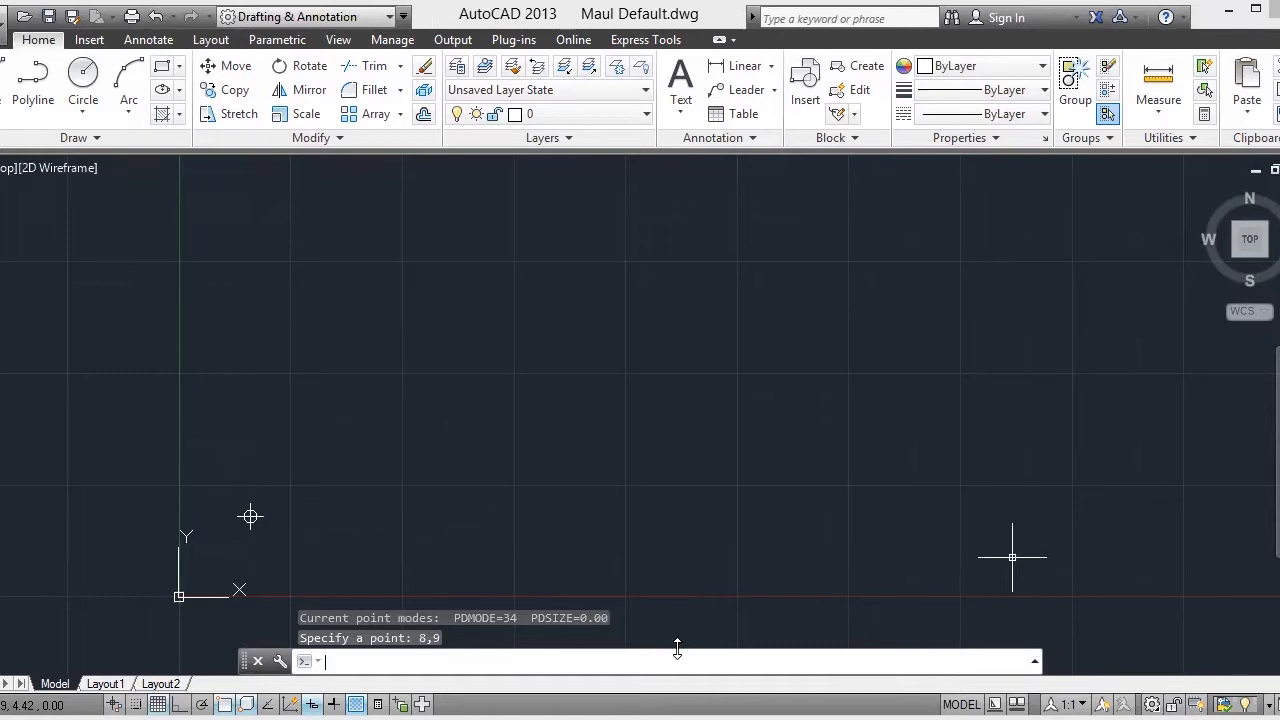
# Step: Start a polyline at the point located at 8,9
pyautogui.write('pline')
pyautogui.press('Return')
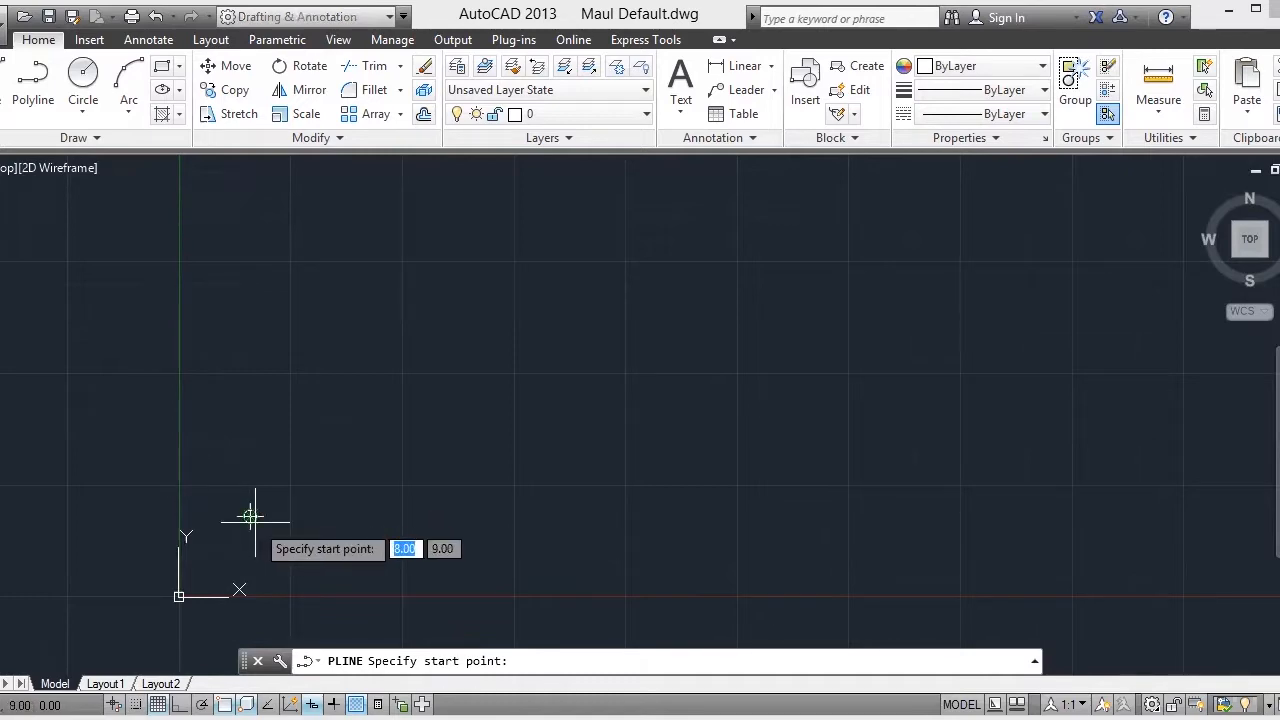
pyautogui.click(250, 516)
pyautogui.write('@')
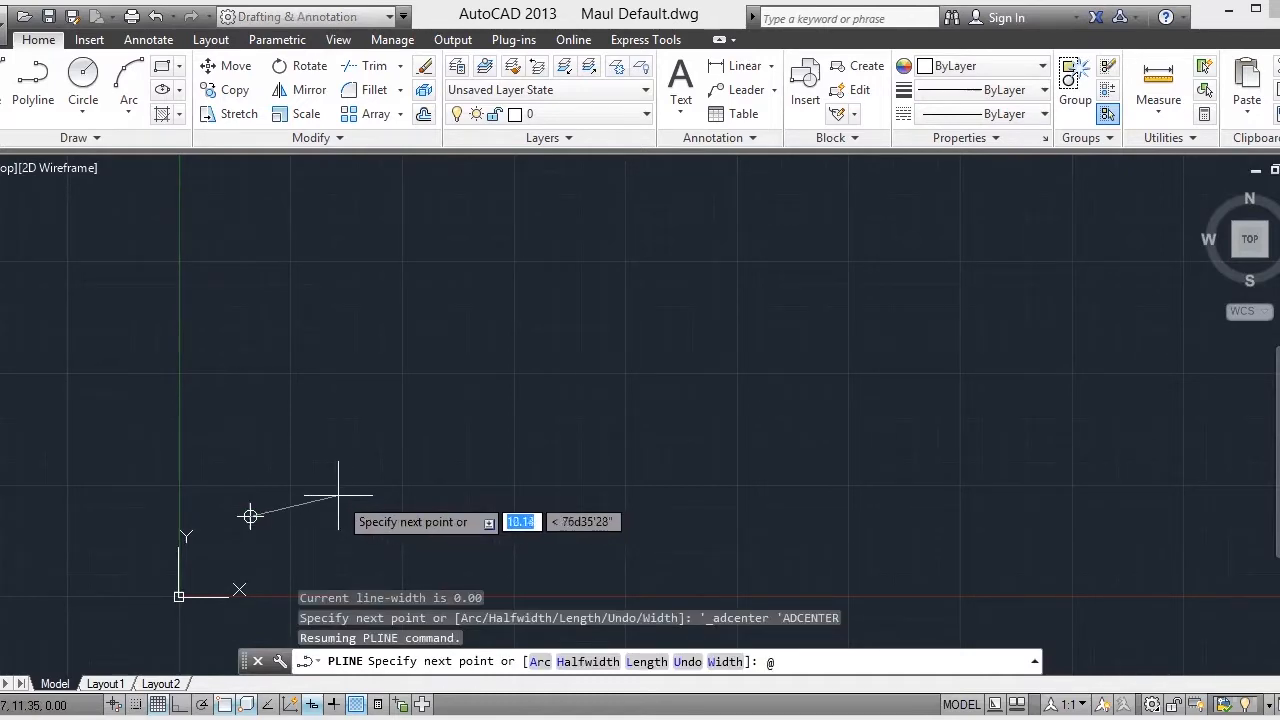
pyautogui.write('@')
pyautogui.press('BackSpace')
pyautogui.write('12.612.')
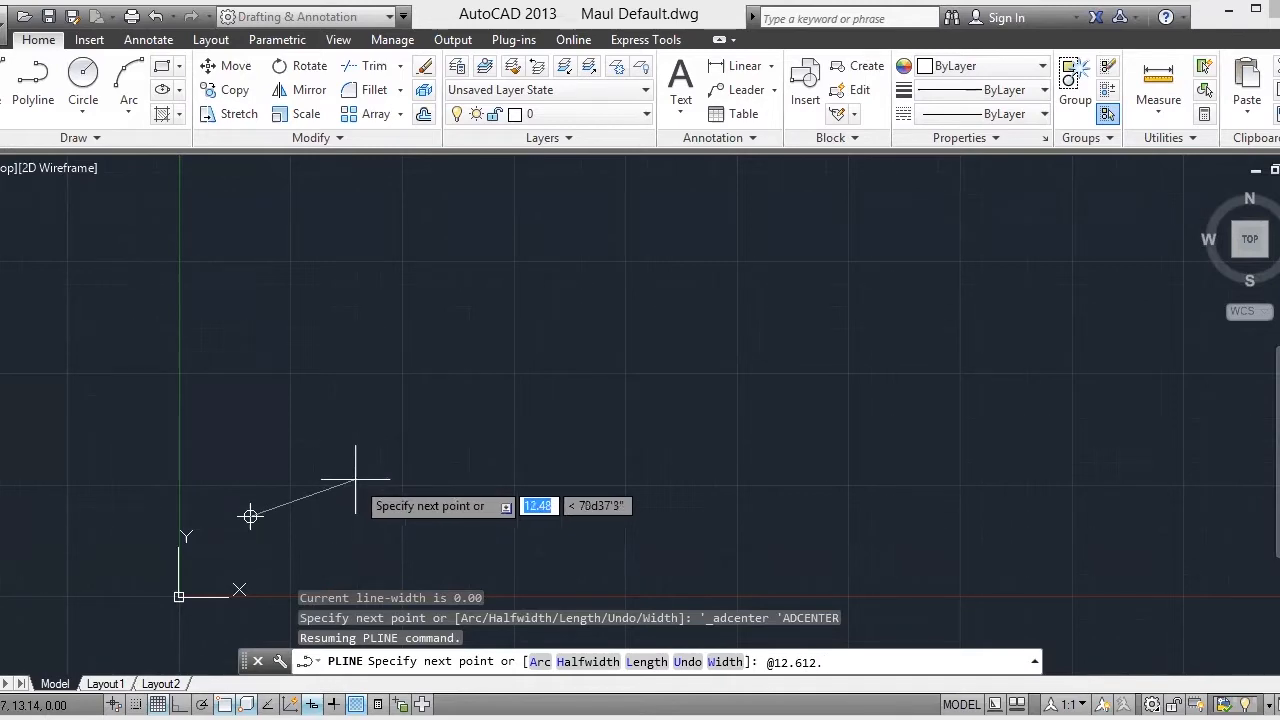
pyautogui.press('BackSpace')
pyautogui.press('BackSpace')
pyautogui.press('BackSpace')
pyautogui.press('BackSpace')
pyautogui.press('BackSpace')
pyautogui.press('BackSpace')
pyautogui.press('BackSpace')
pyautogui.press('BackSpace')
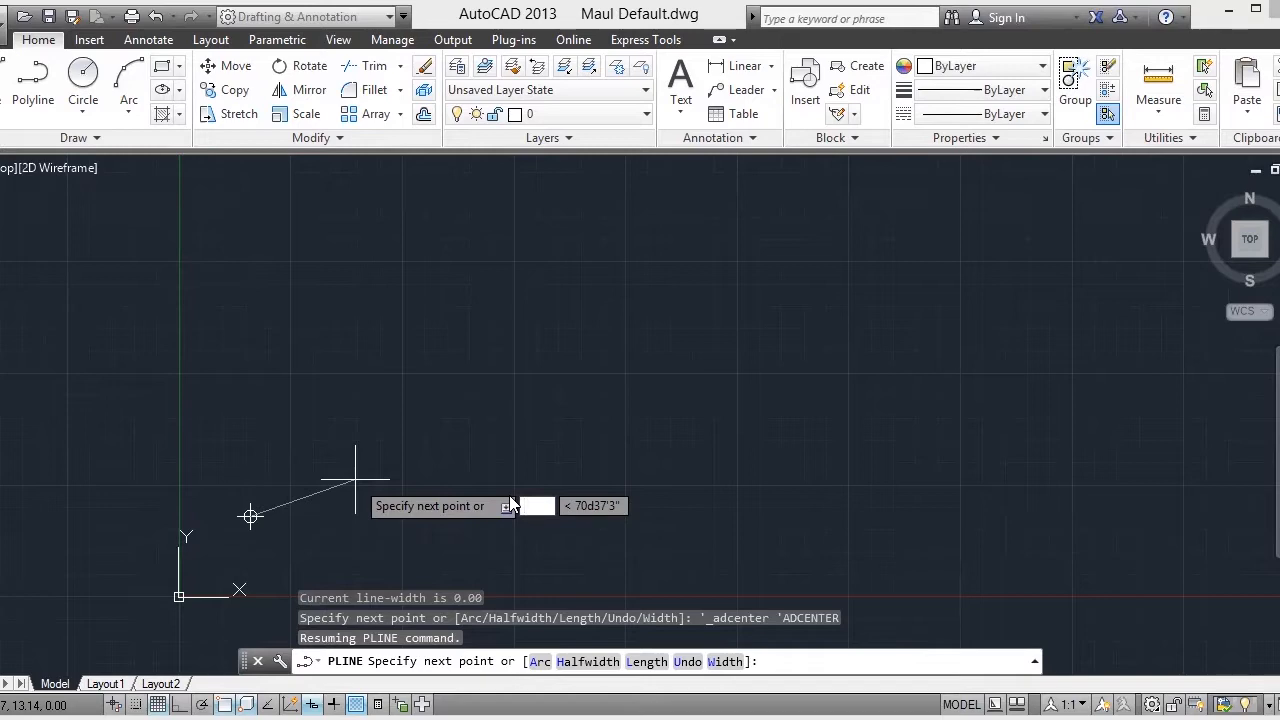
# Step: Draw one polyline segment 12.6 units long at an angle of 90d0'0" and end the polyline
pyautogui.write('@12.6')
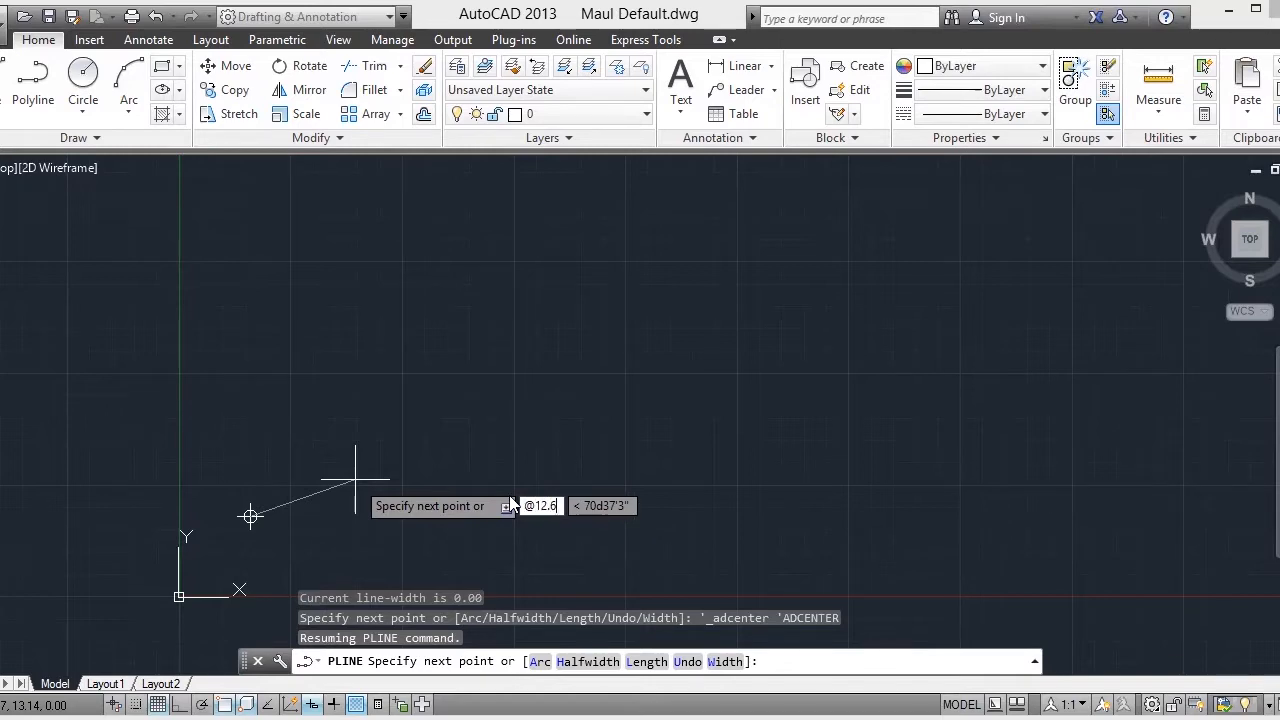
pyautogui.press('Tab')
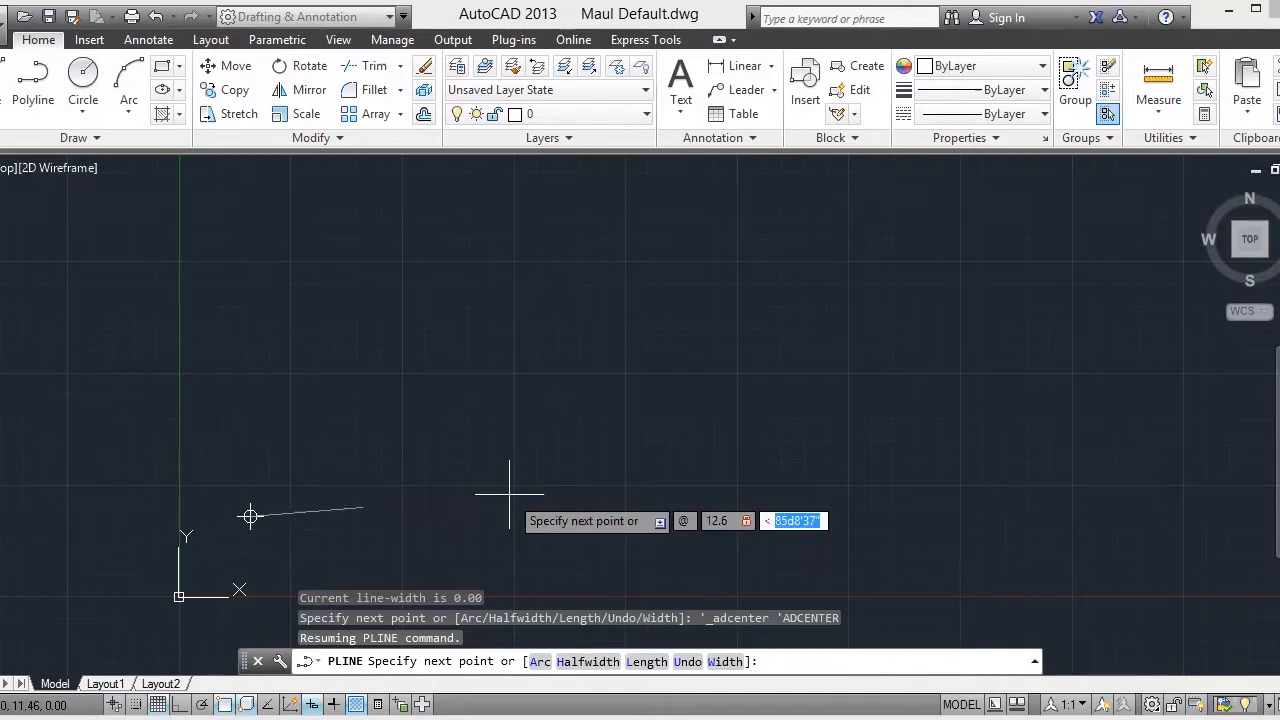
pyautogui.write('90d')
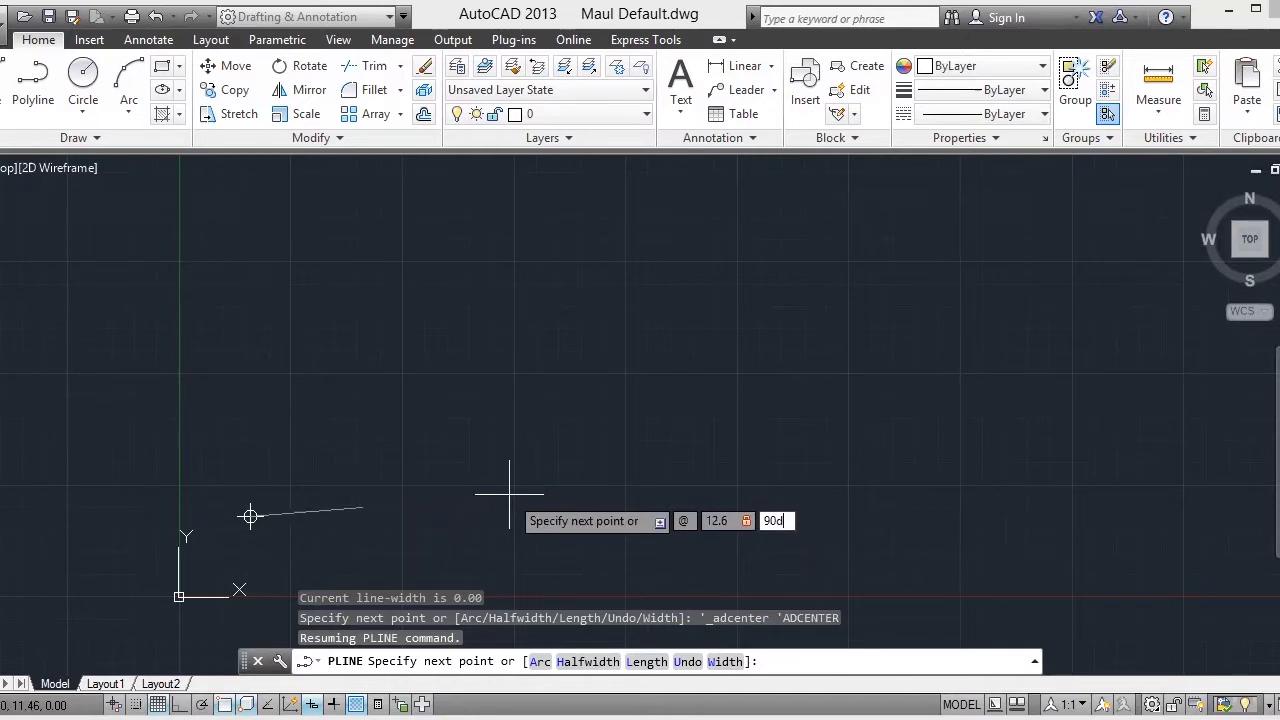
pyautogui.write('0\'0"')
pyautogui.press('Return')
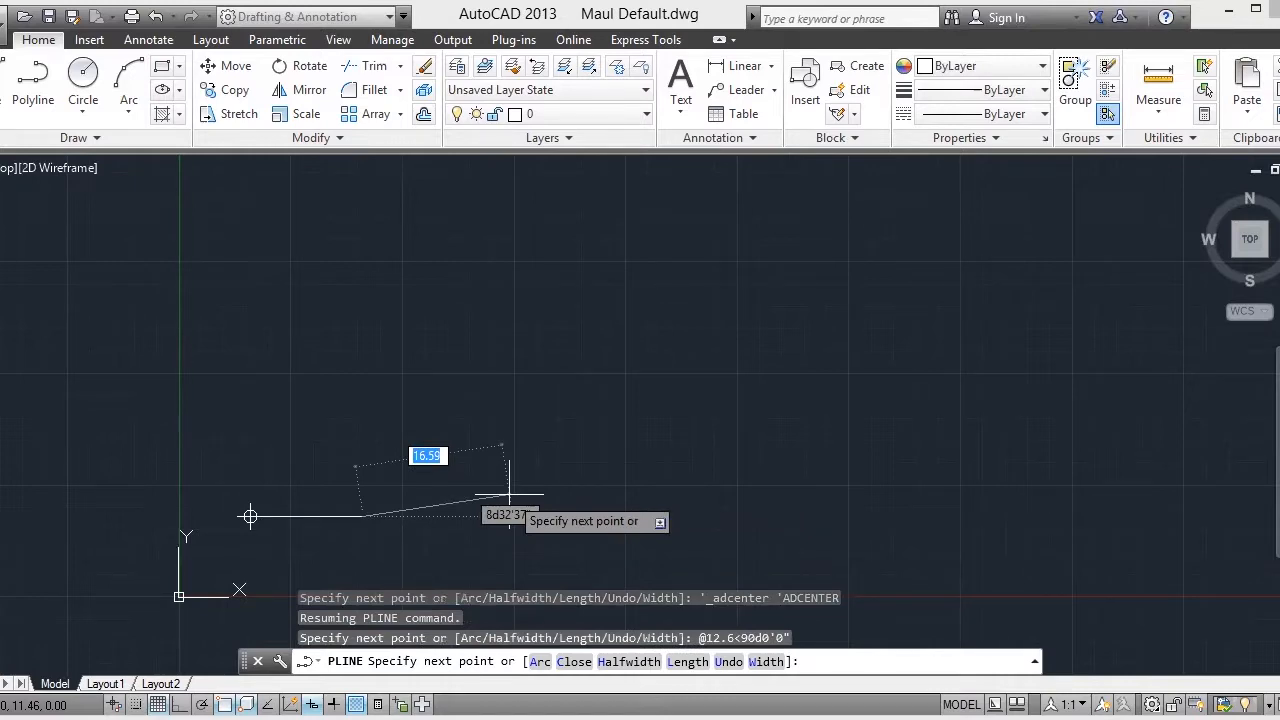
pyautogui.press('Return')
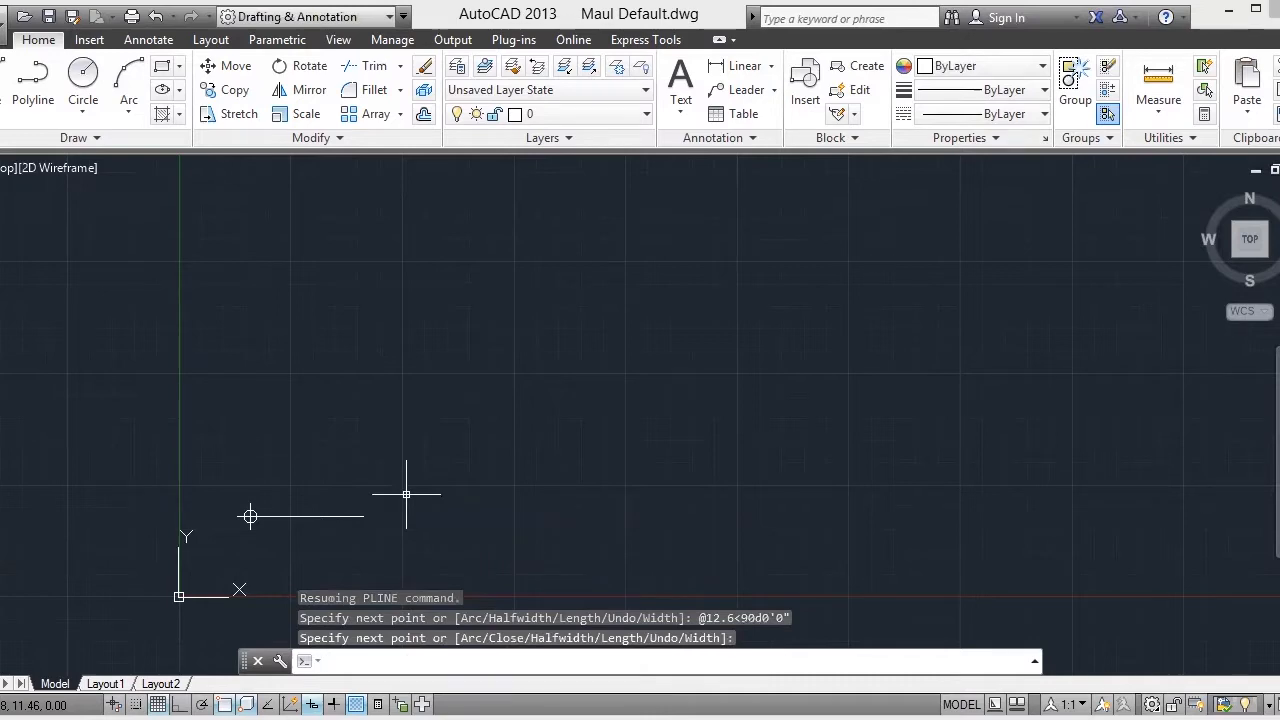
# Step: Place a second point at the far end of the polyline
pyautogui.click(431, 660)
pyautogui.write('point')
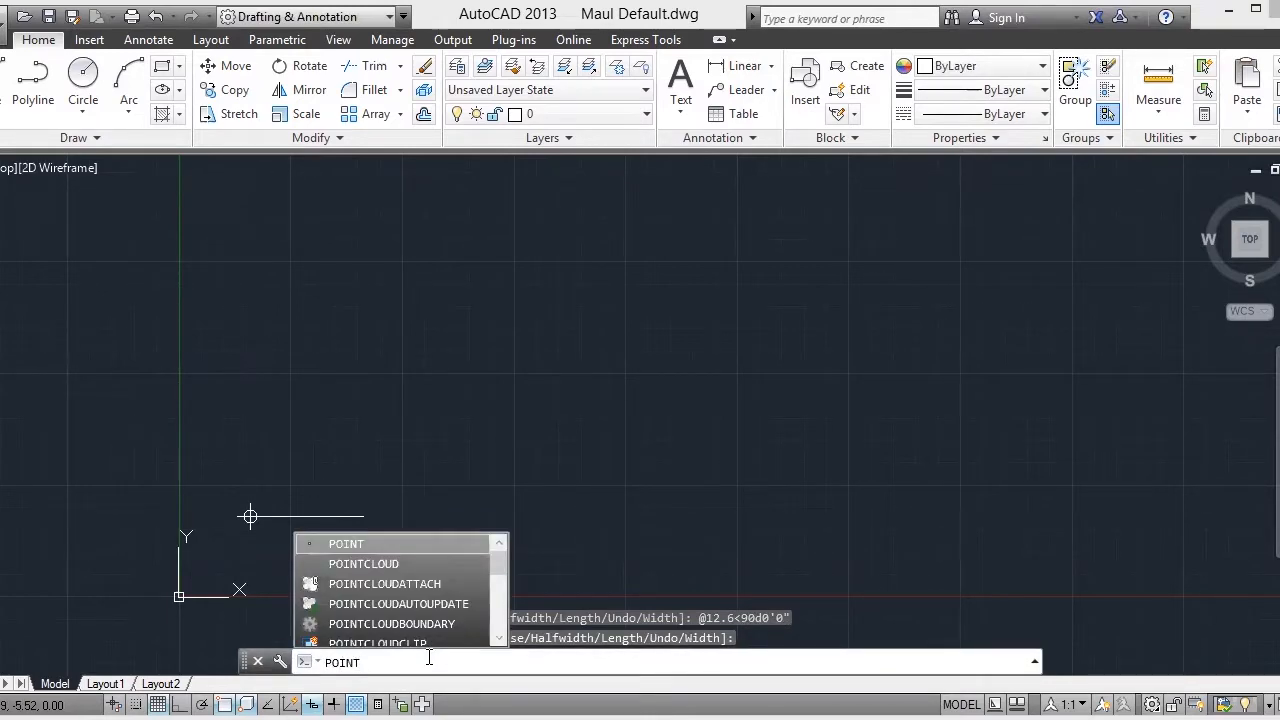
pyautogui.press('Return')
pyautogui.click(362, 517)
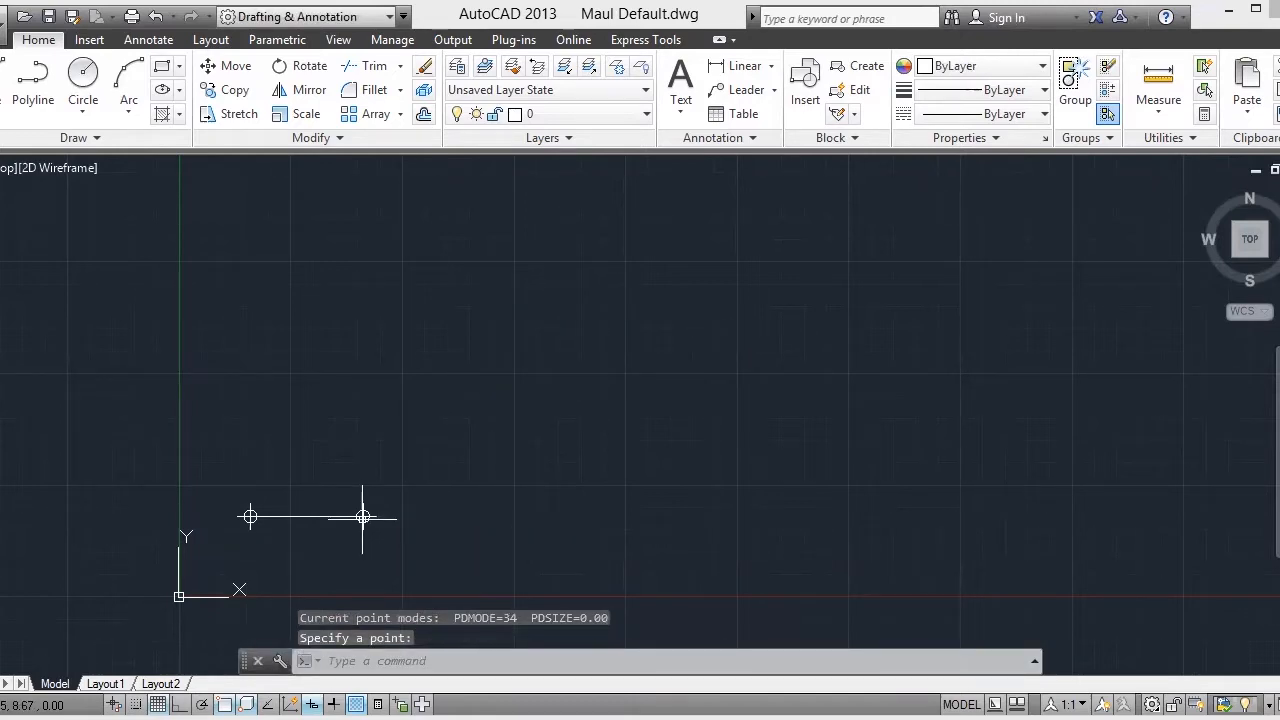
# Step: Draw another single-segment polyline over the existing one, from the first point to the second point
pyautogui.click(415, 662)
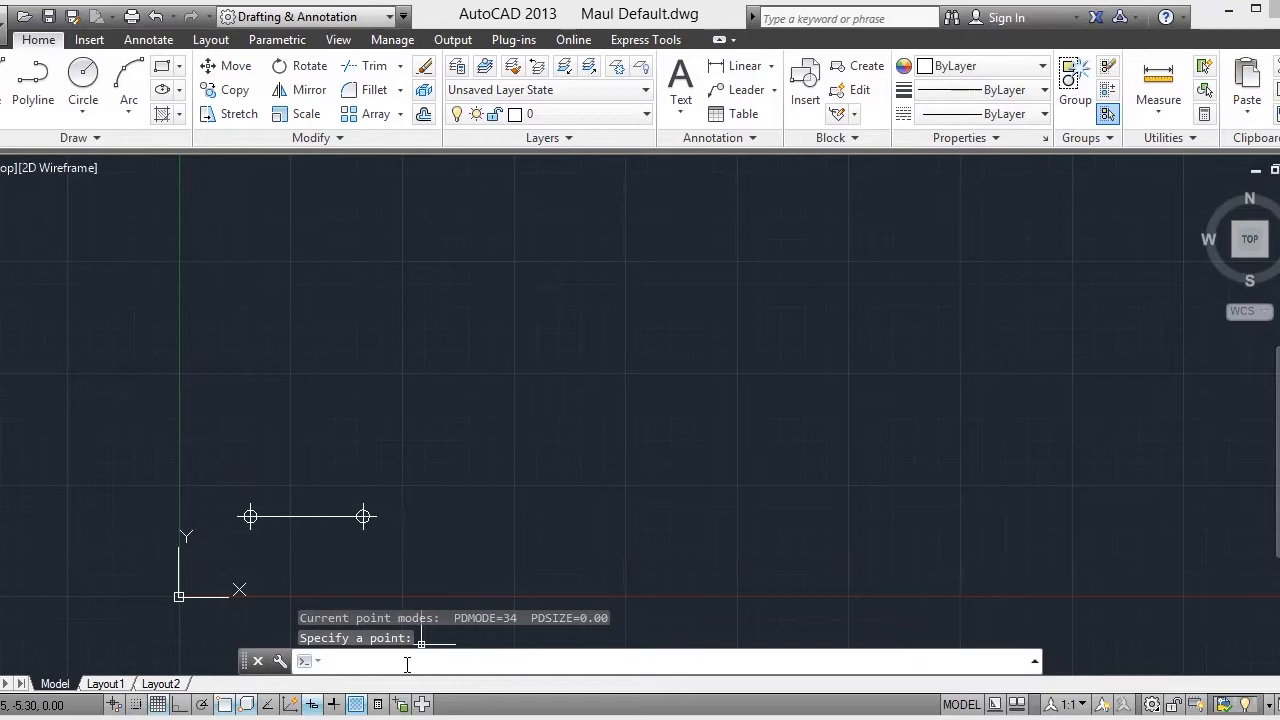
pyautogui.write('pline')
pyautogui.press('Return')
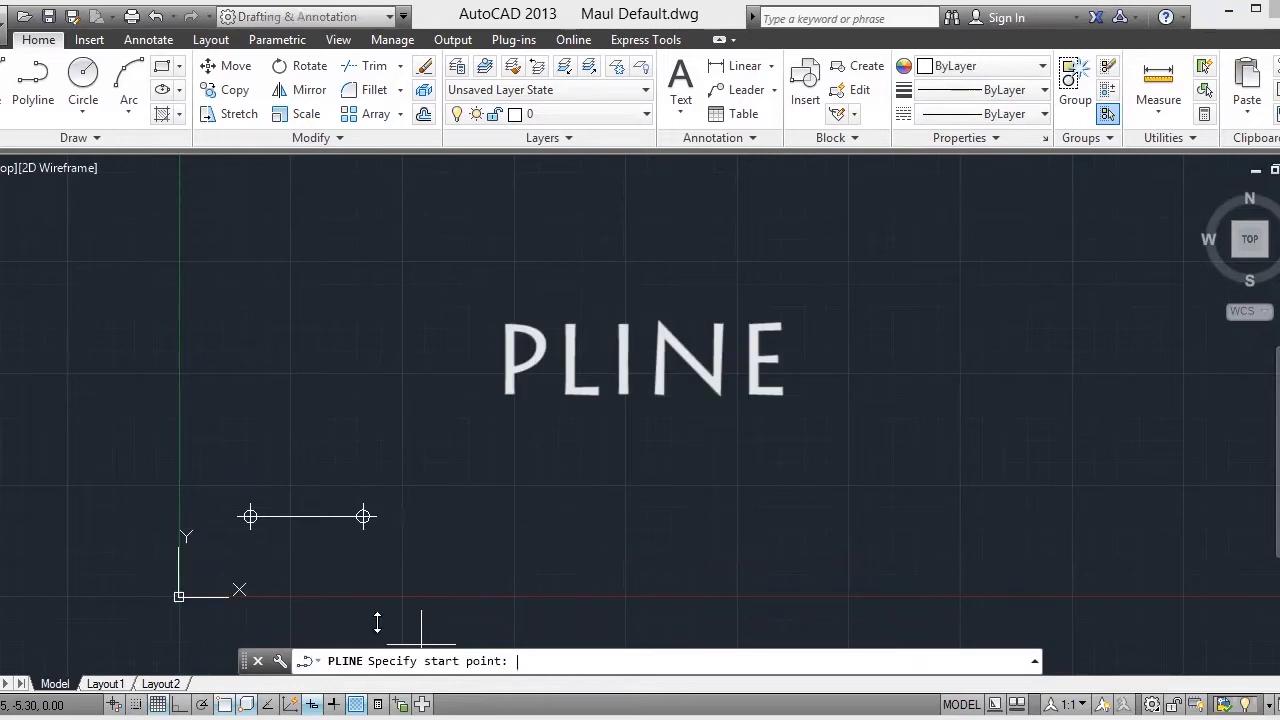
pyautogui.click(250, 517)
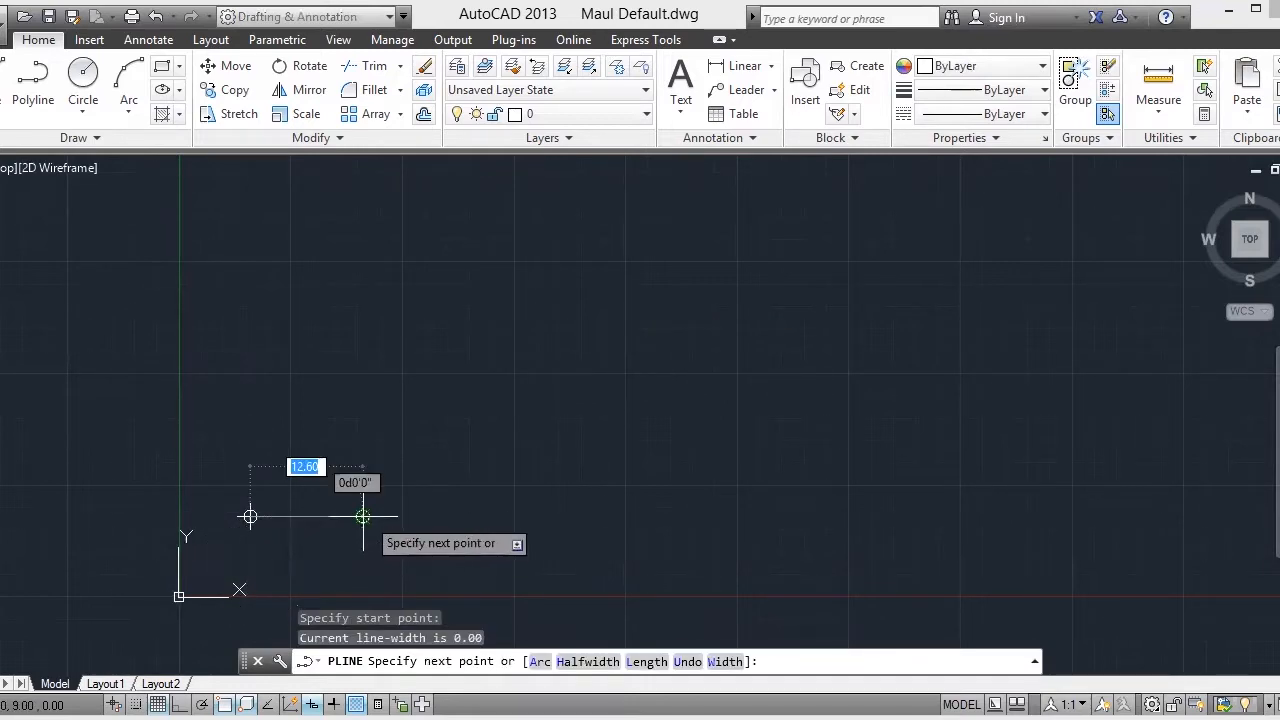
pyautogui.click(363, 517)
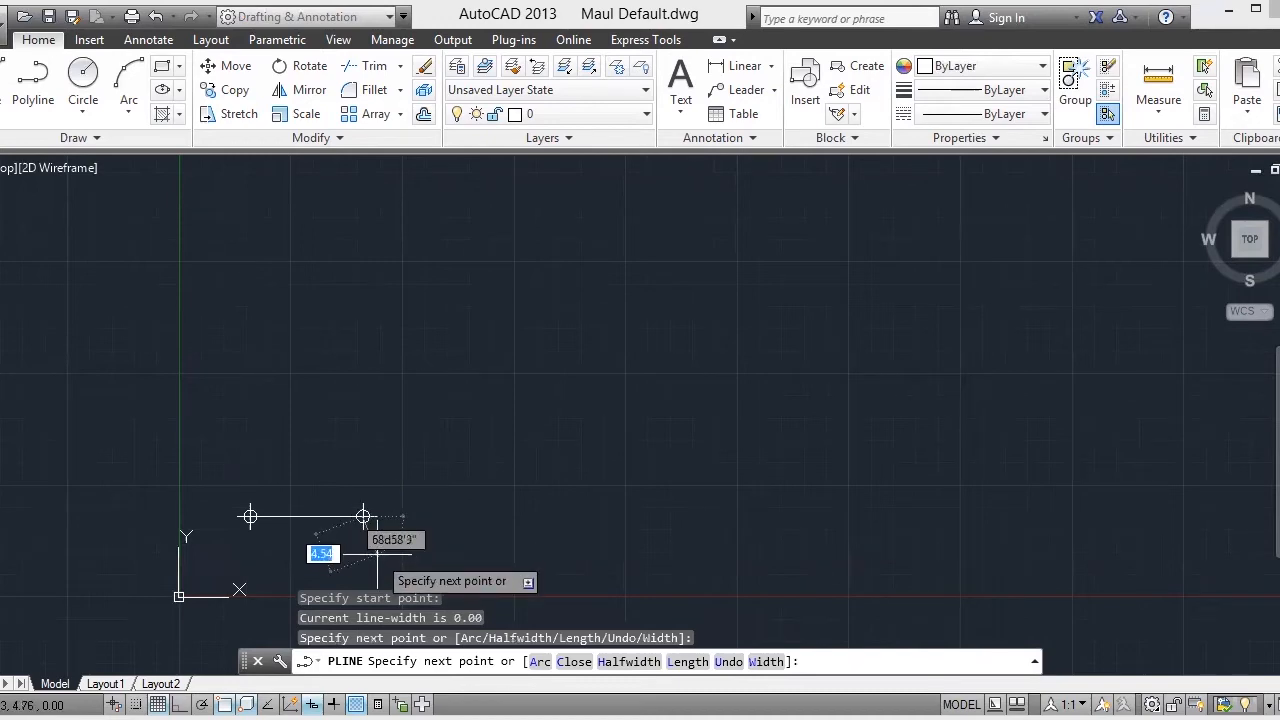
pyautogui.press('Return')
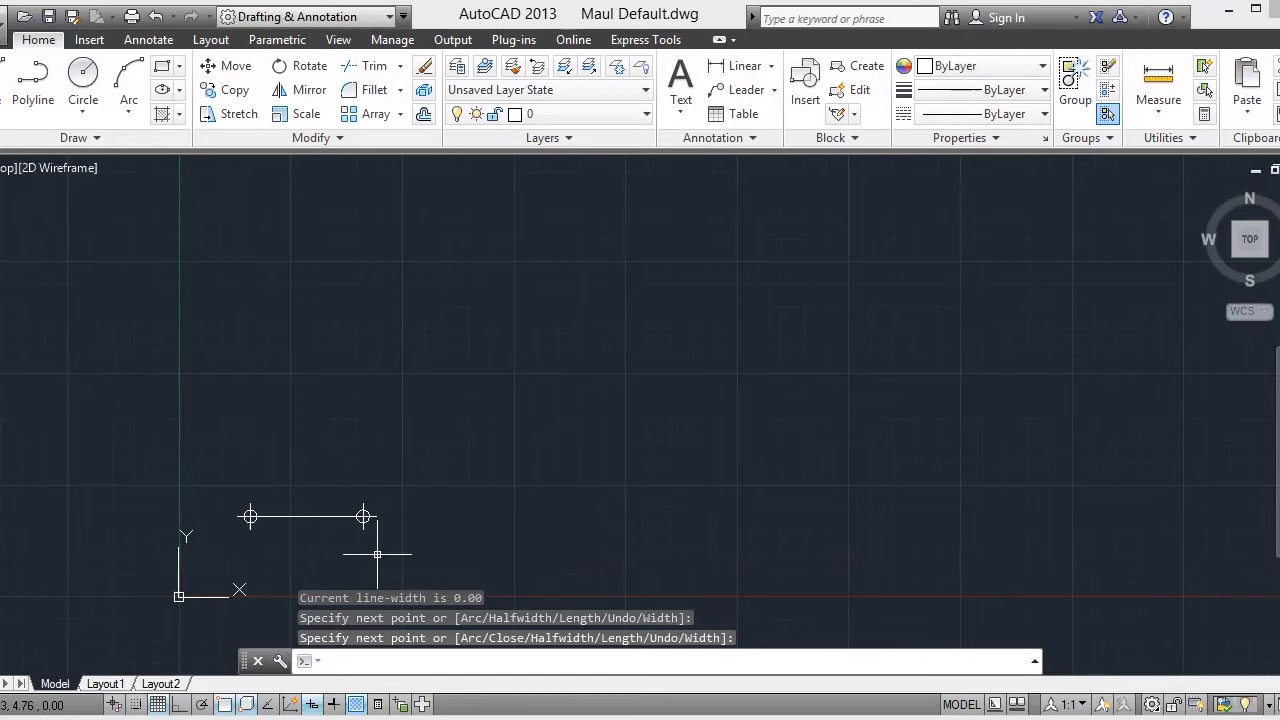
# Step: Rotate the overlapping polyline about the second point by 132d32'32"
pyautogui.write('ROTATe')
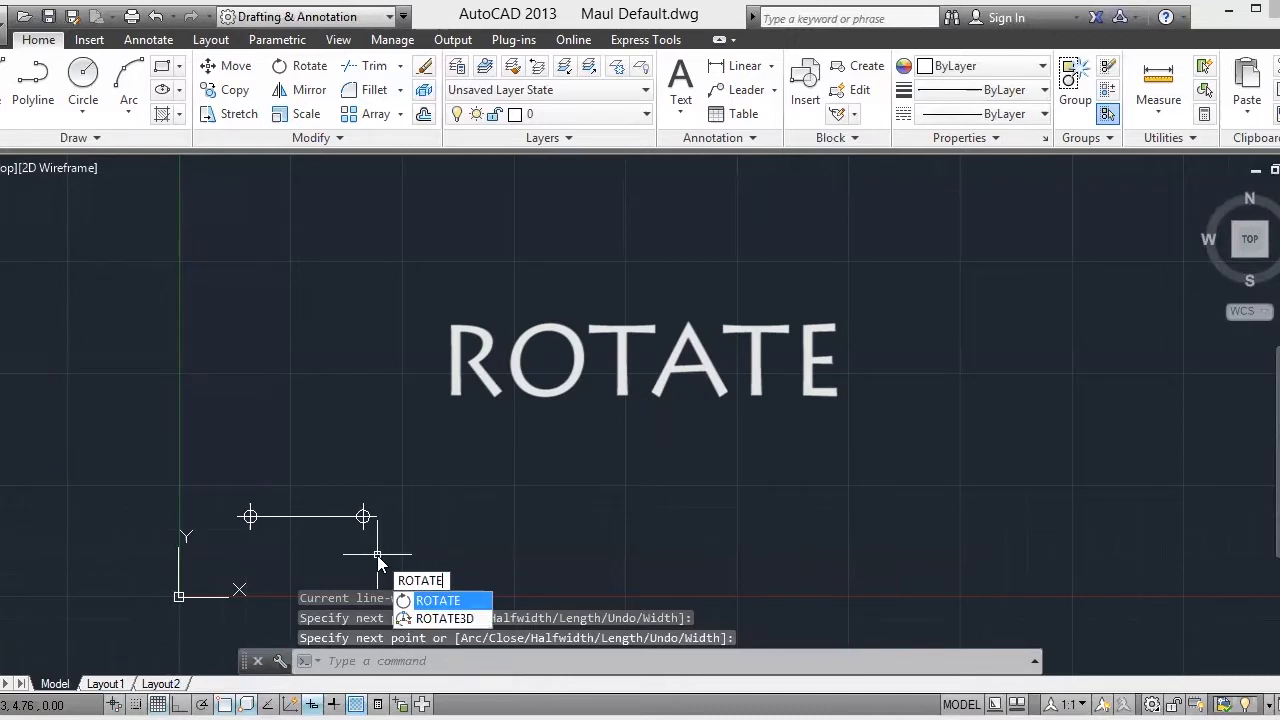
pyautogui.press('Return')
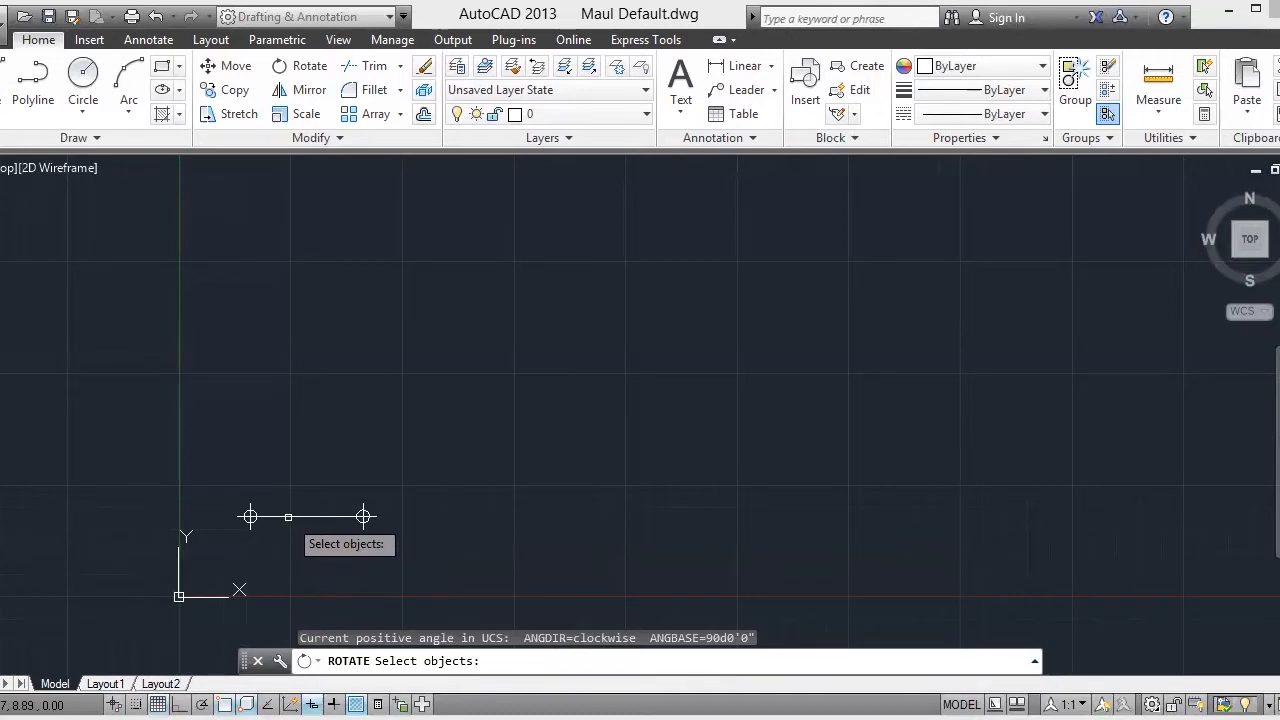
pyautogui.click(288, 517)
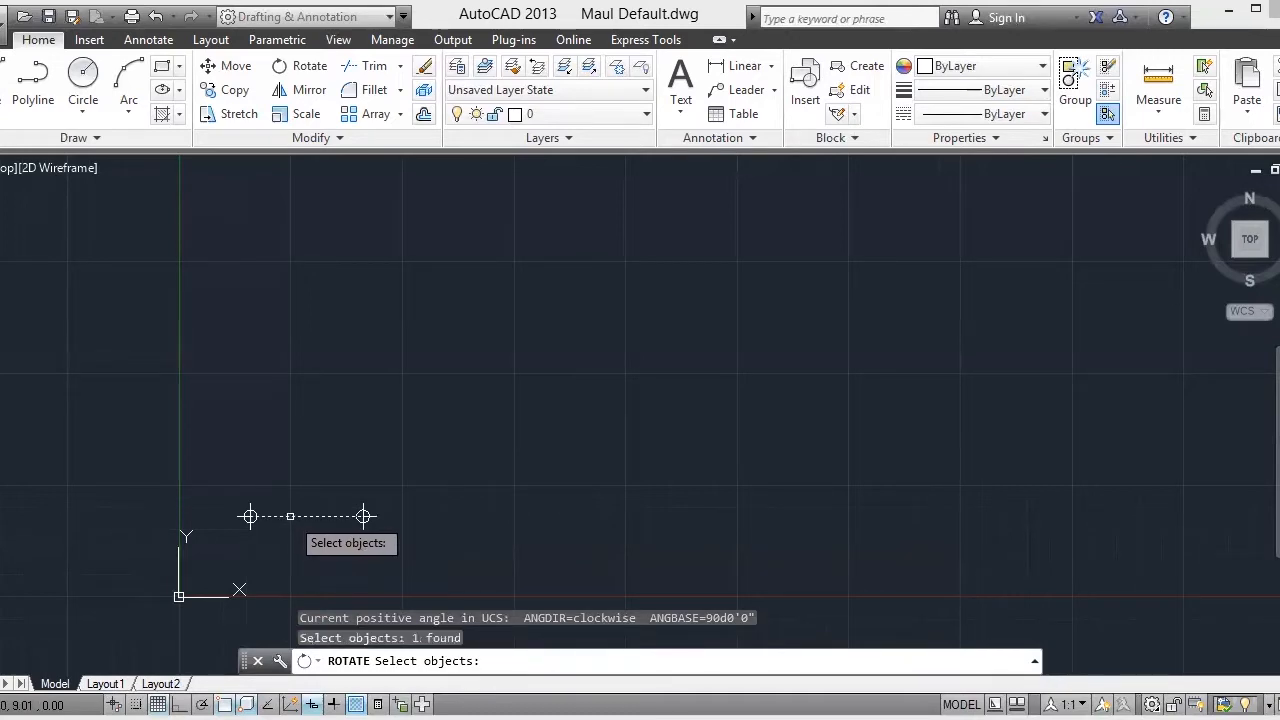
pyautogui.press('Return')
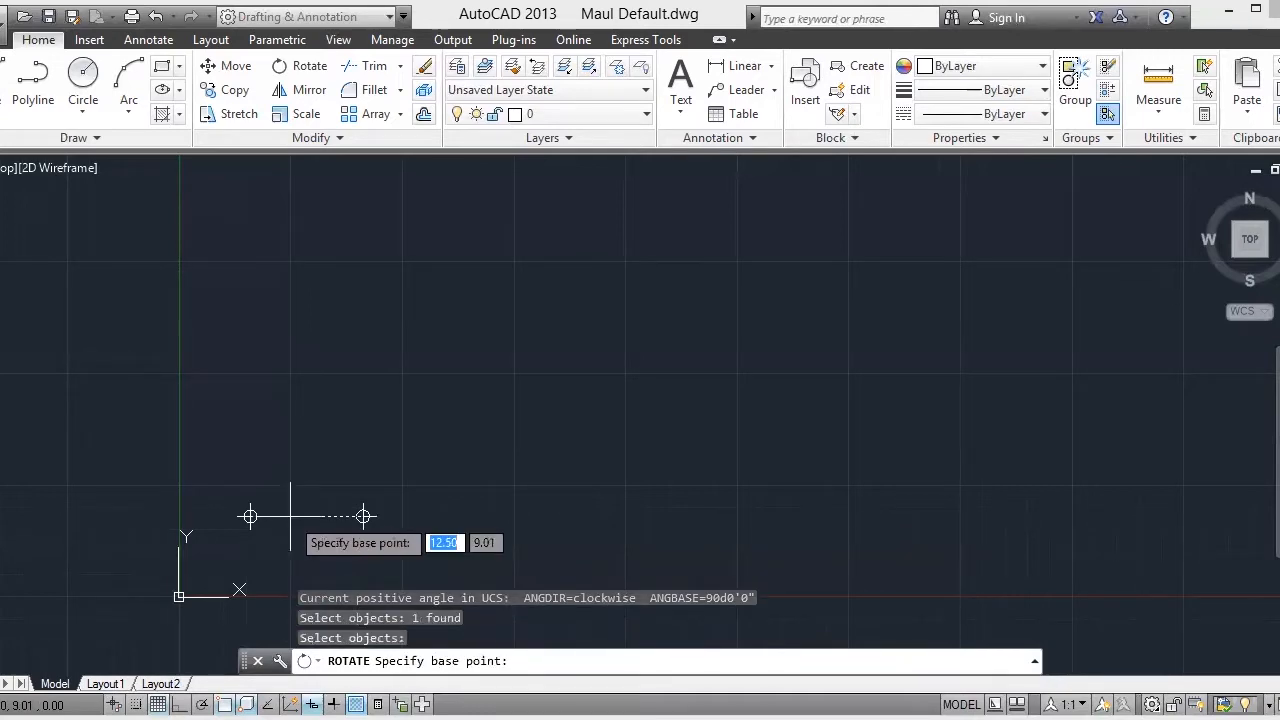
pyautogui.click(363, 516)
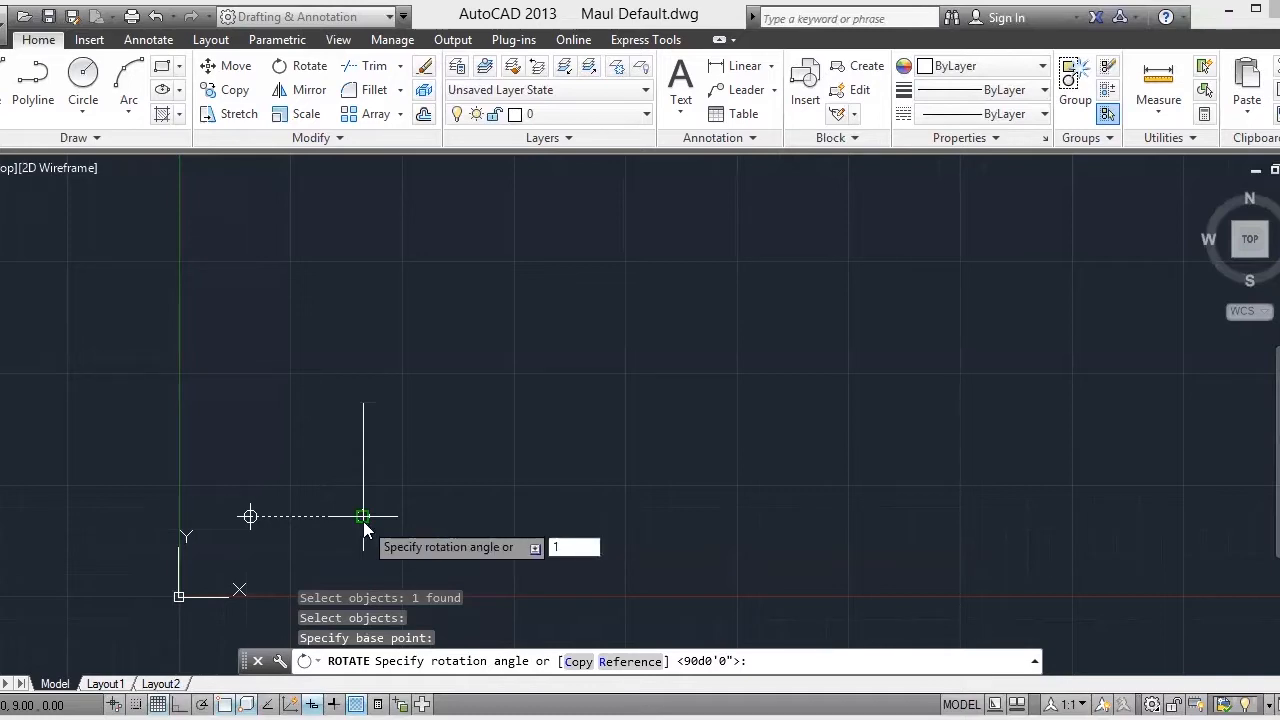
pyautogui.write('132d32\'32"')
pyautogui.press('Return')
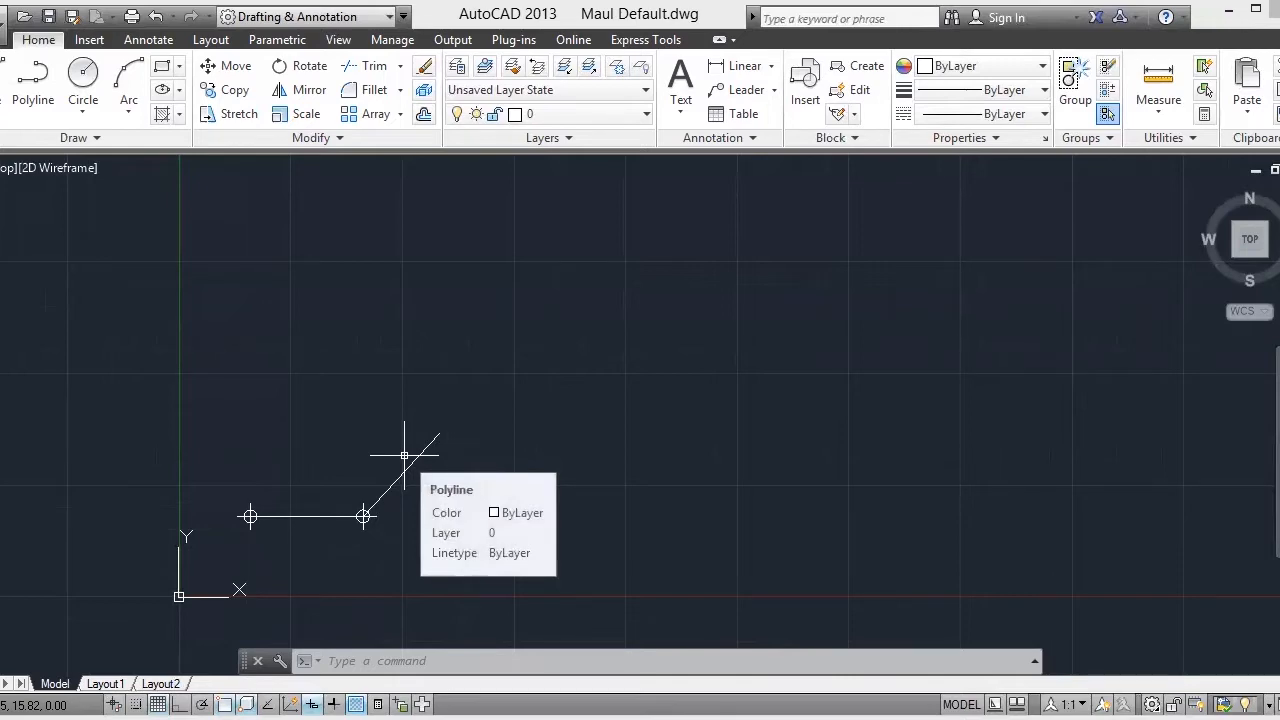
# Step: Lengthen the rotated polyline at its free end to a total length of 14.0 units
pyautogui.write('LENG')
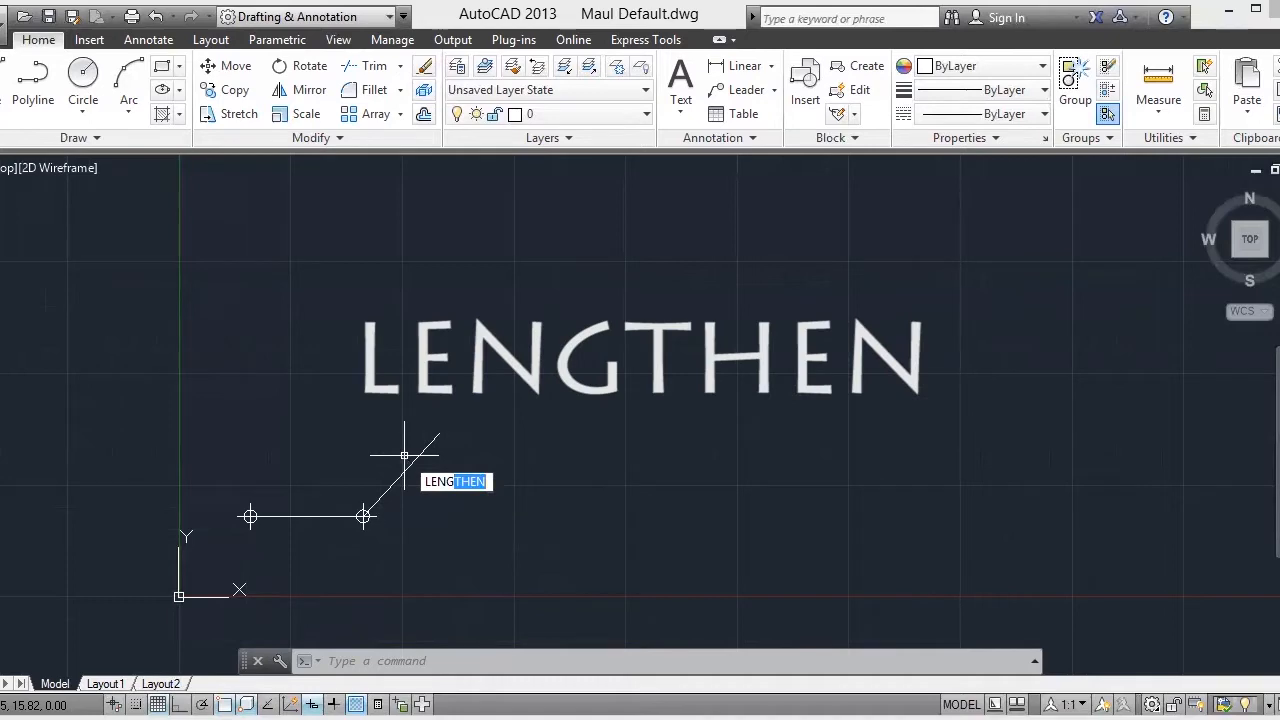
pyautogui.press('Return')
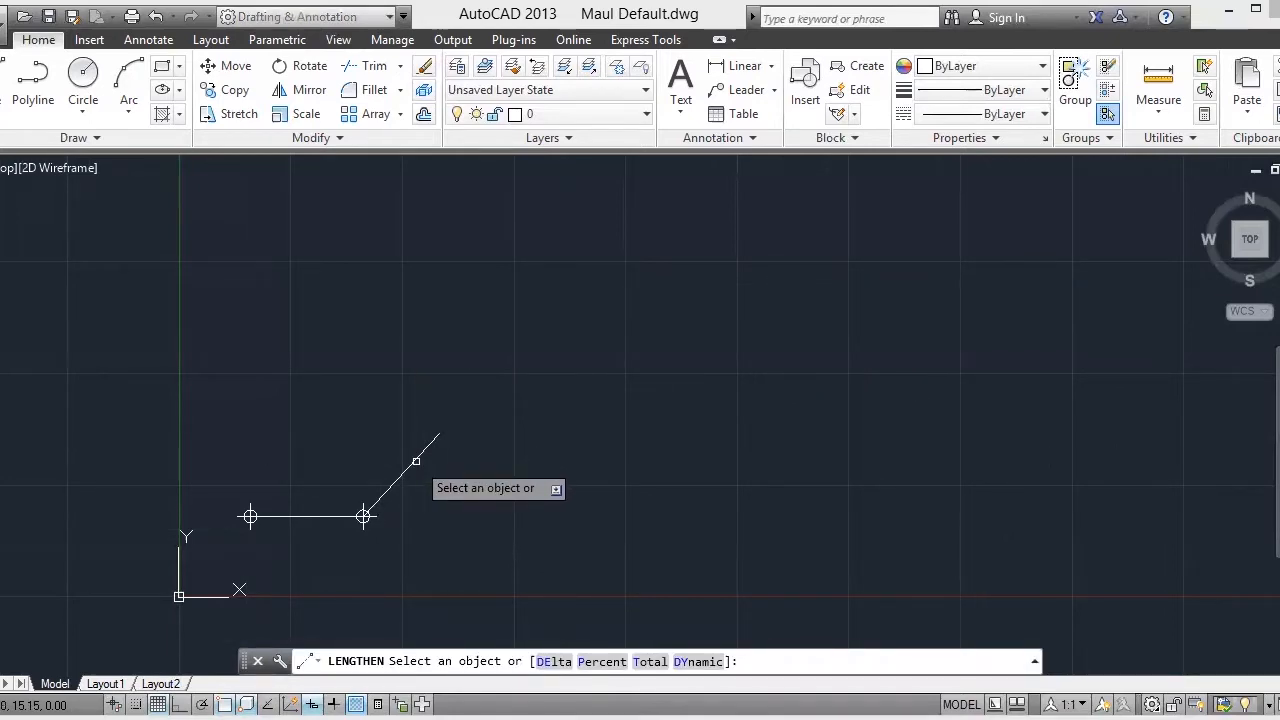
pyautogui.click(416, 461)
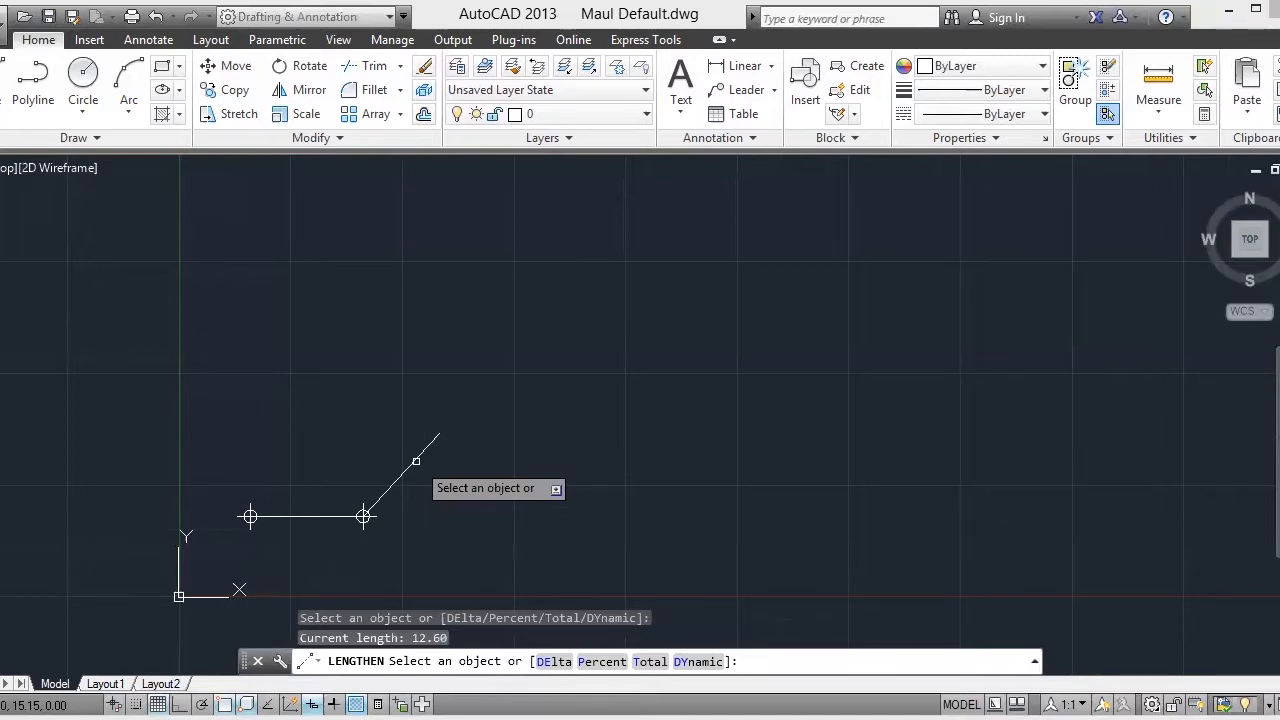
pyautogui.click(415, 460)
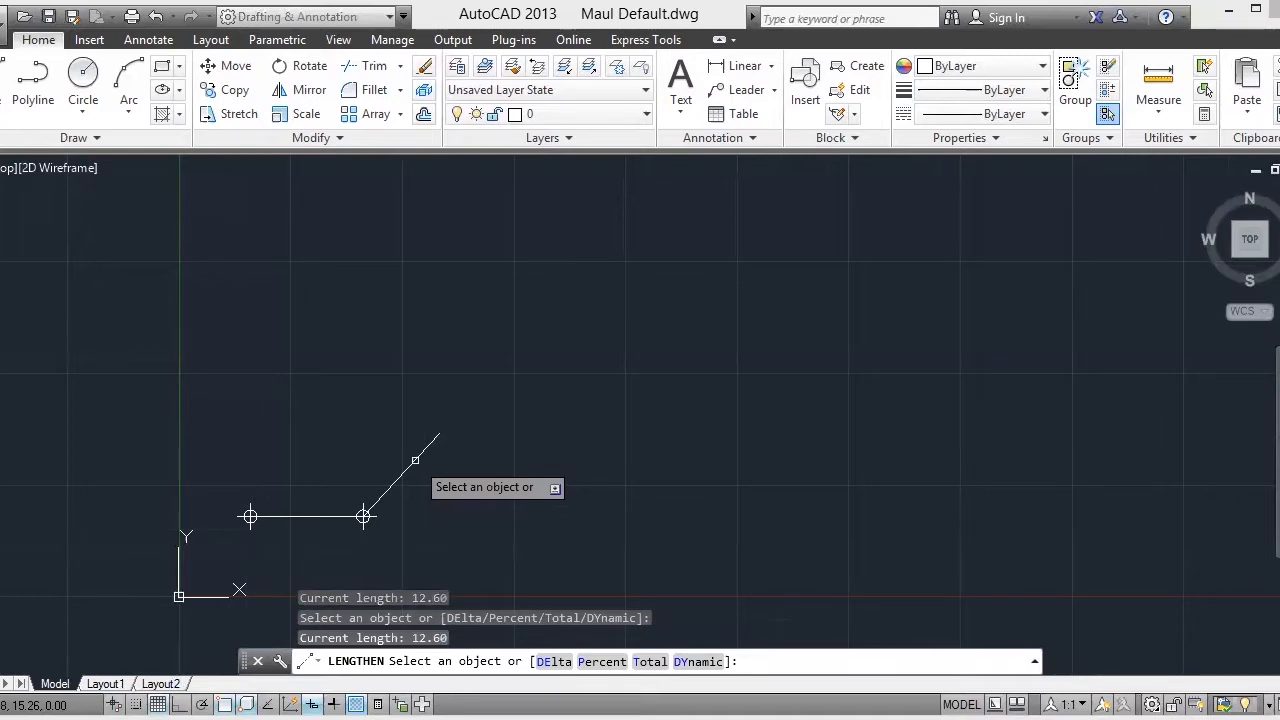
pyautogui.write('t')
pyautogui.press('Return')
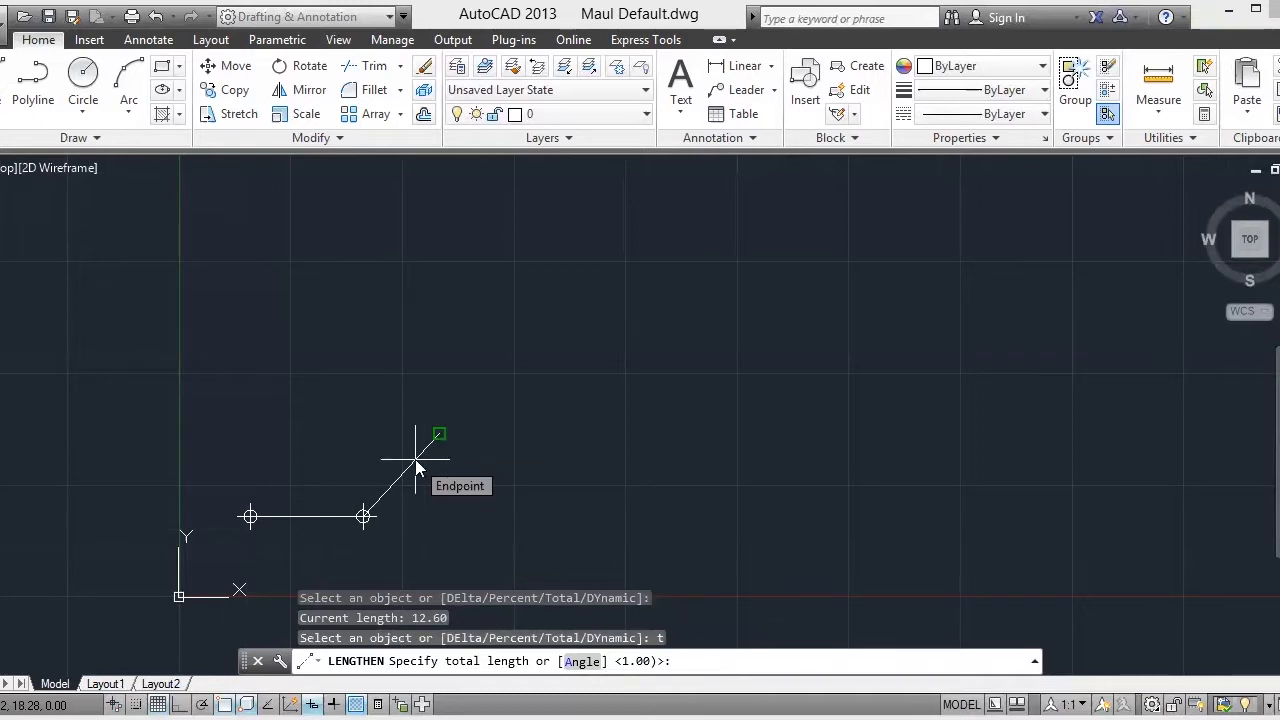
pyautogui.write('14')
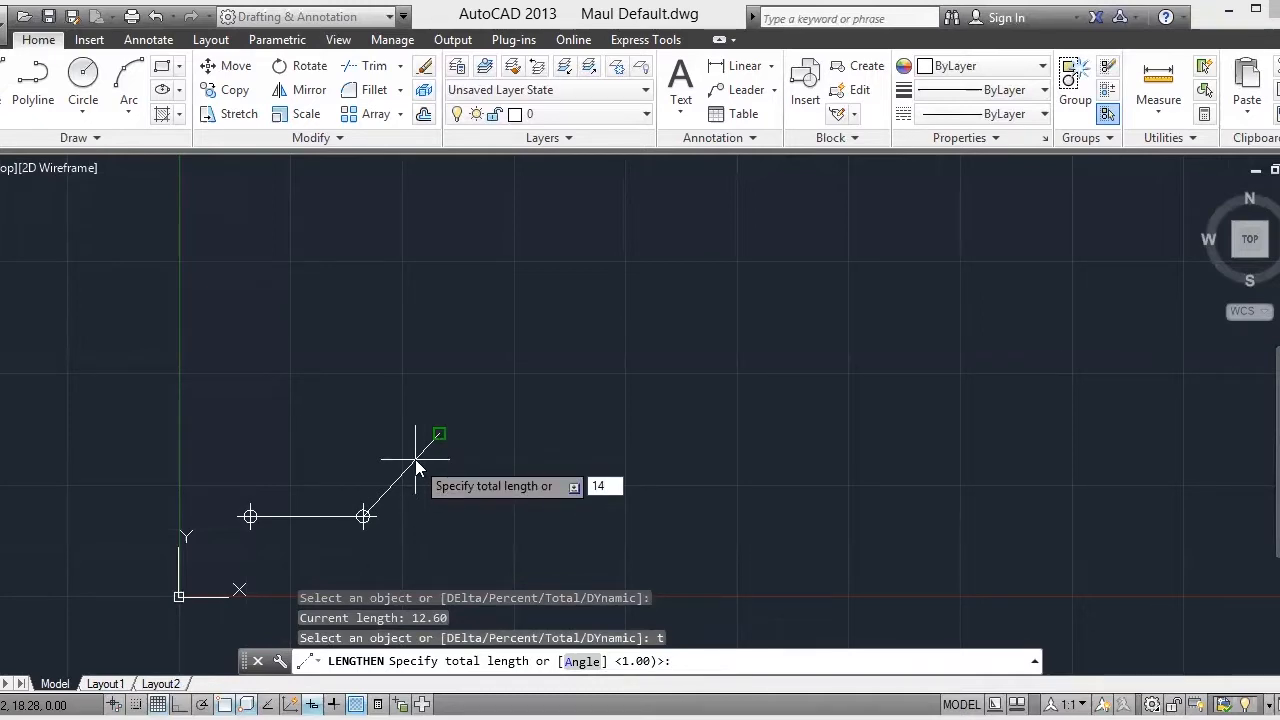
pyautogui.write('.0')
pyautogui.press('Return')
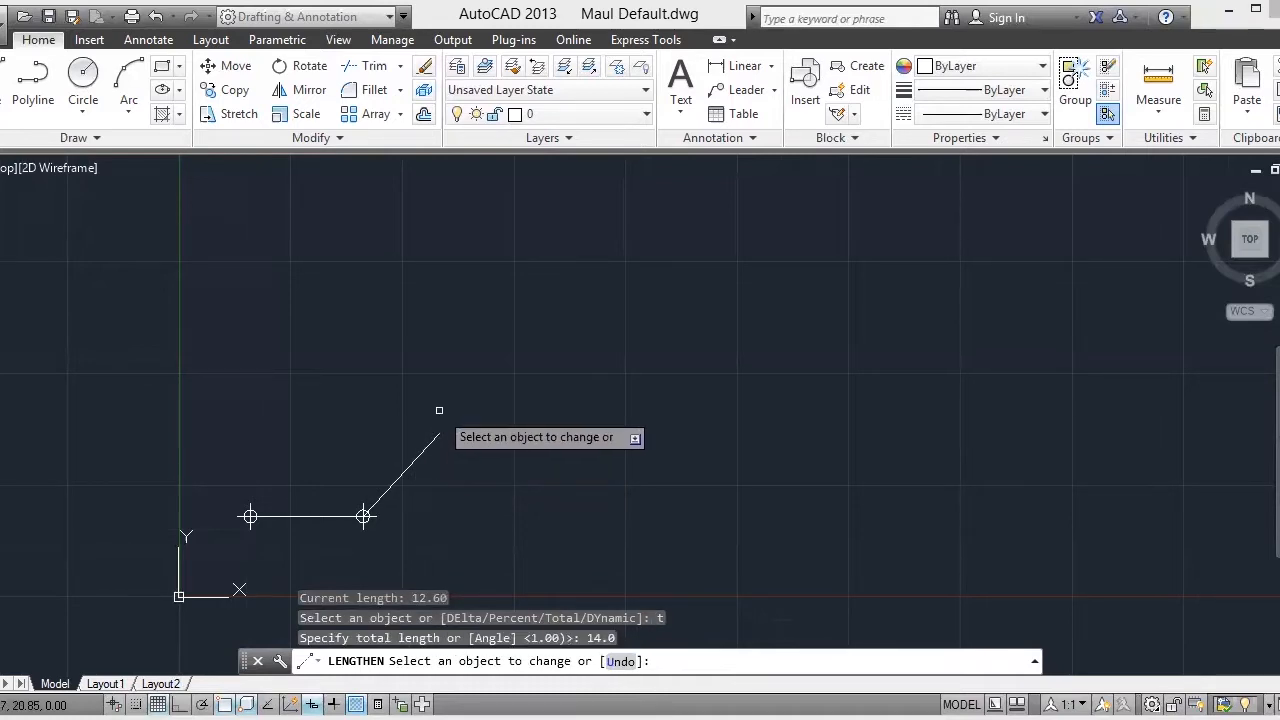
pyautogui.click(439, 434)
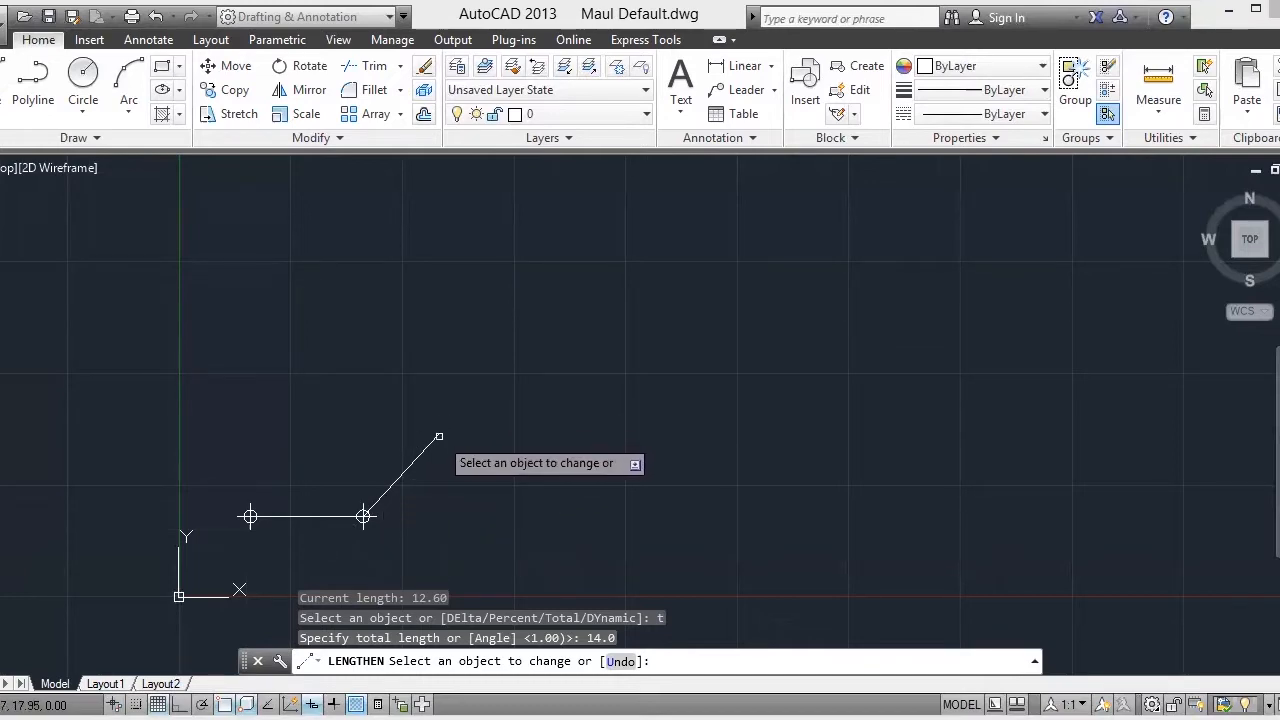
pyautogui.click(437, 437)
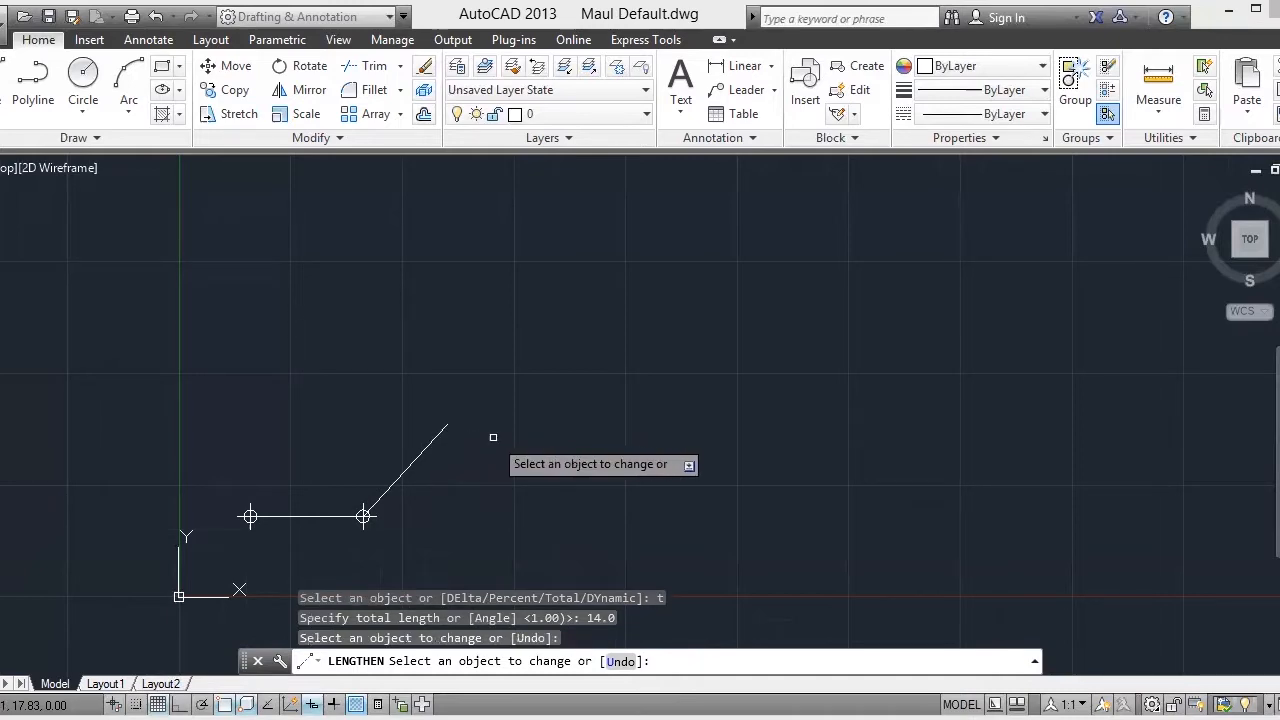
pyautogui.press('Return')
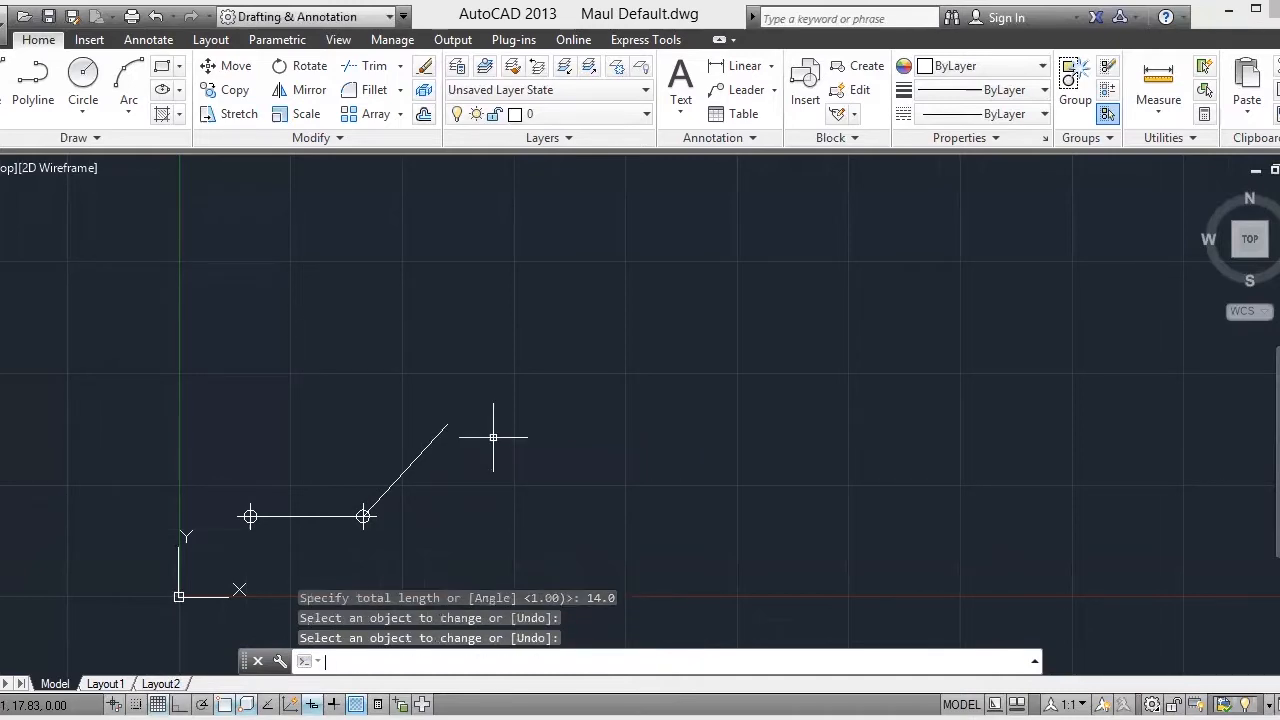
# Step: Place a third point at the free end of the second leg
pyautogui.write('point')
pyautogui.press('Return')
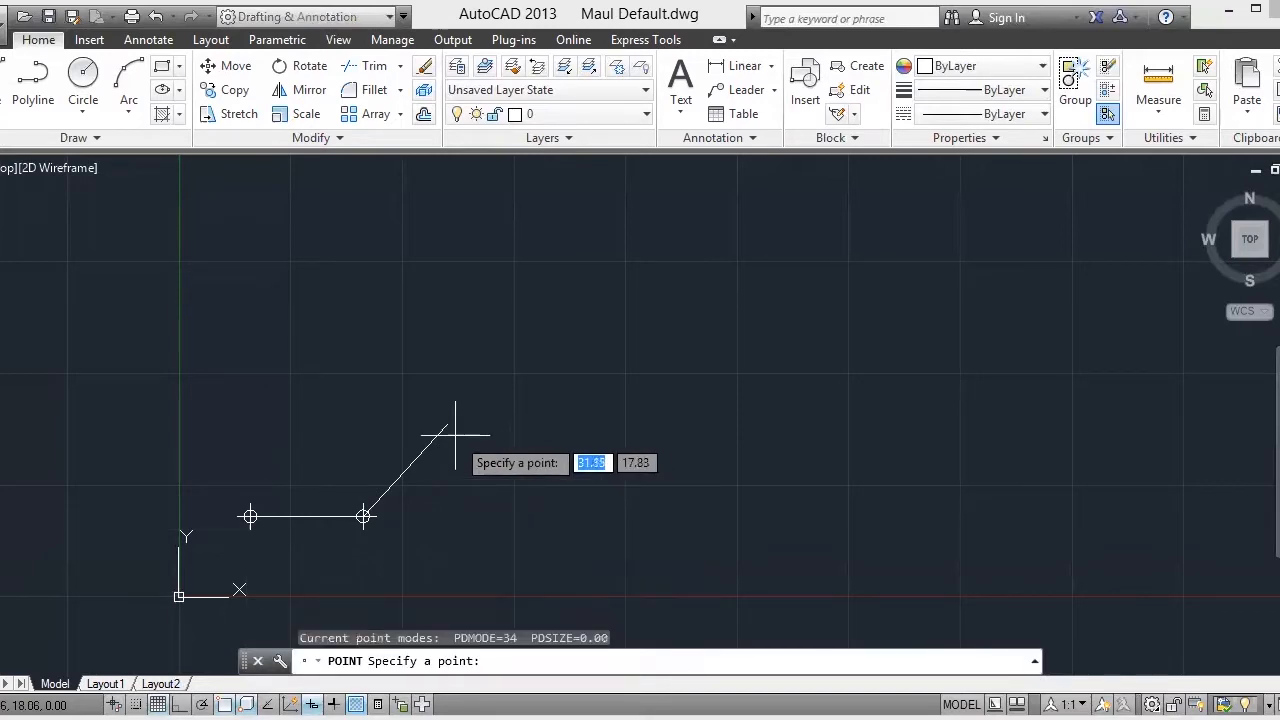
pyautogui.click(447, 424)
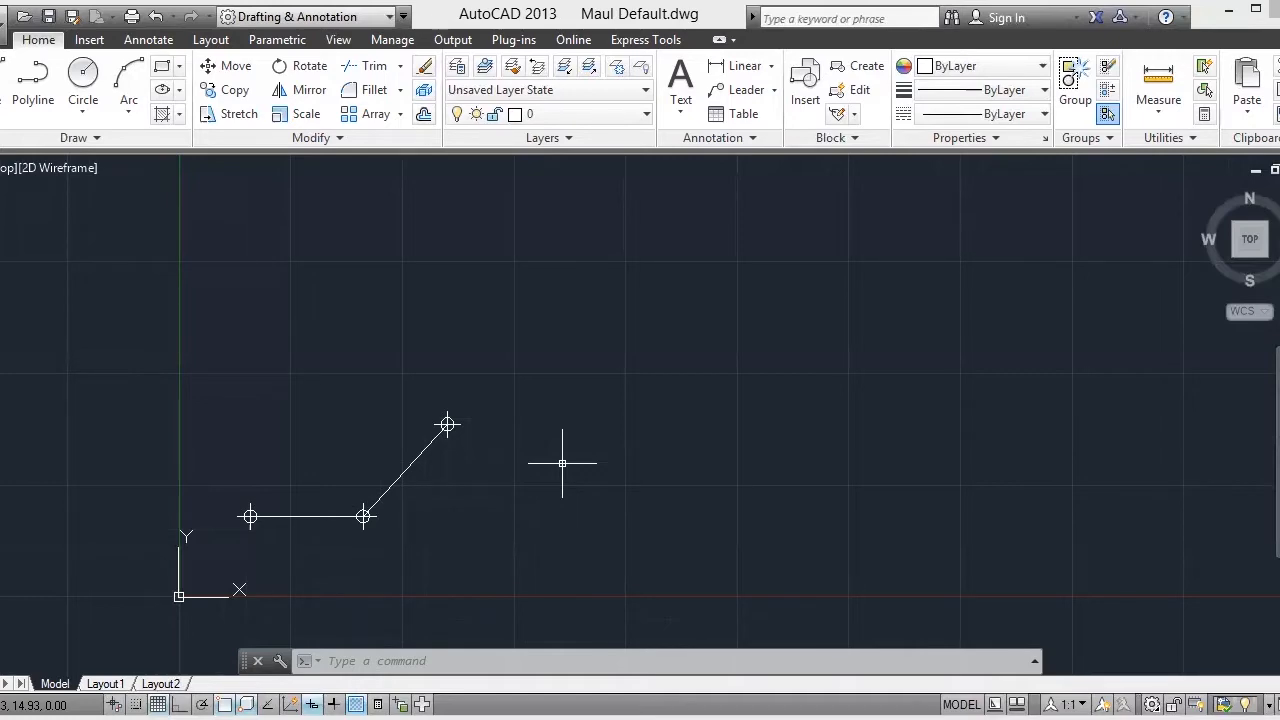
# Step: Draw a single-segment polyline over the second leg, from the second point to the third point
pyautogui.write('pline')
pyautogui.press('Return')
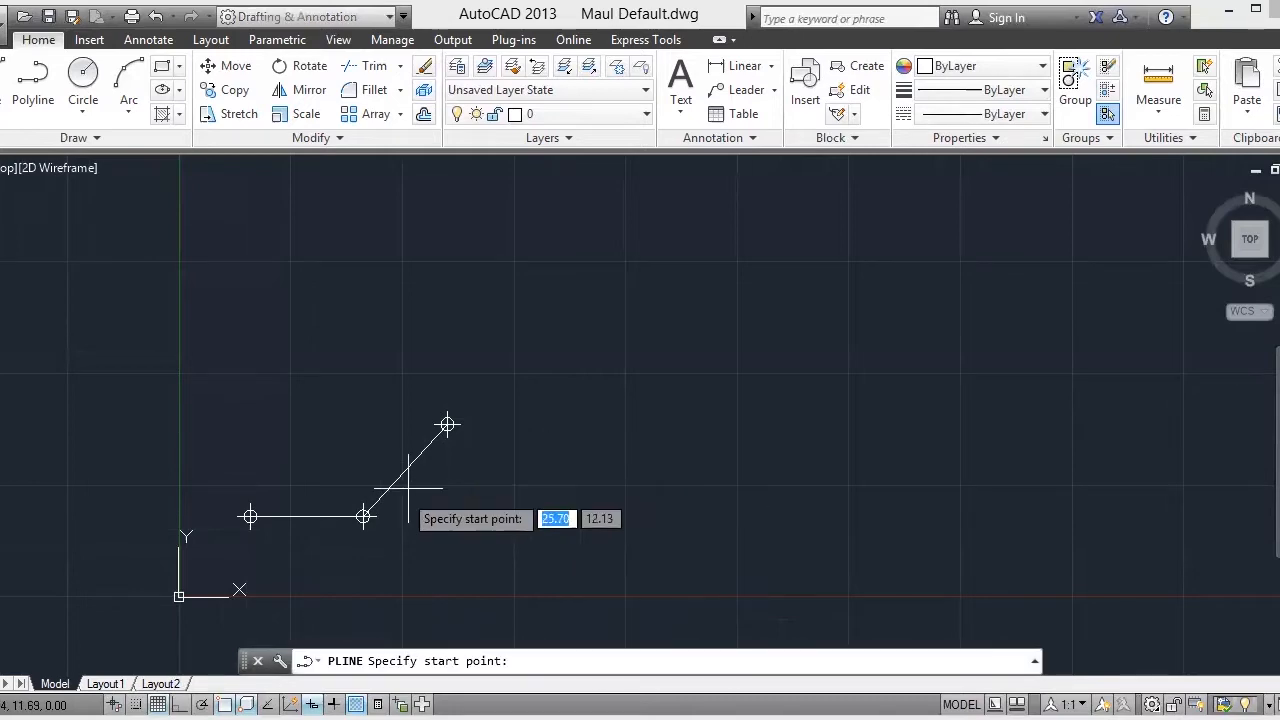
pyautogui.click(363, 516)
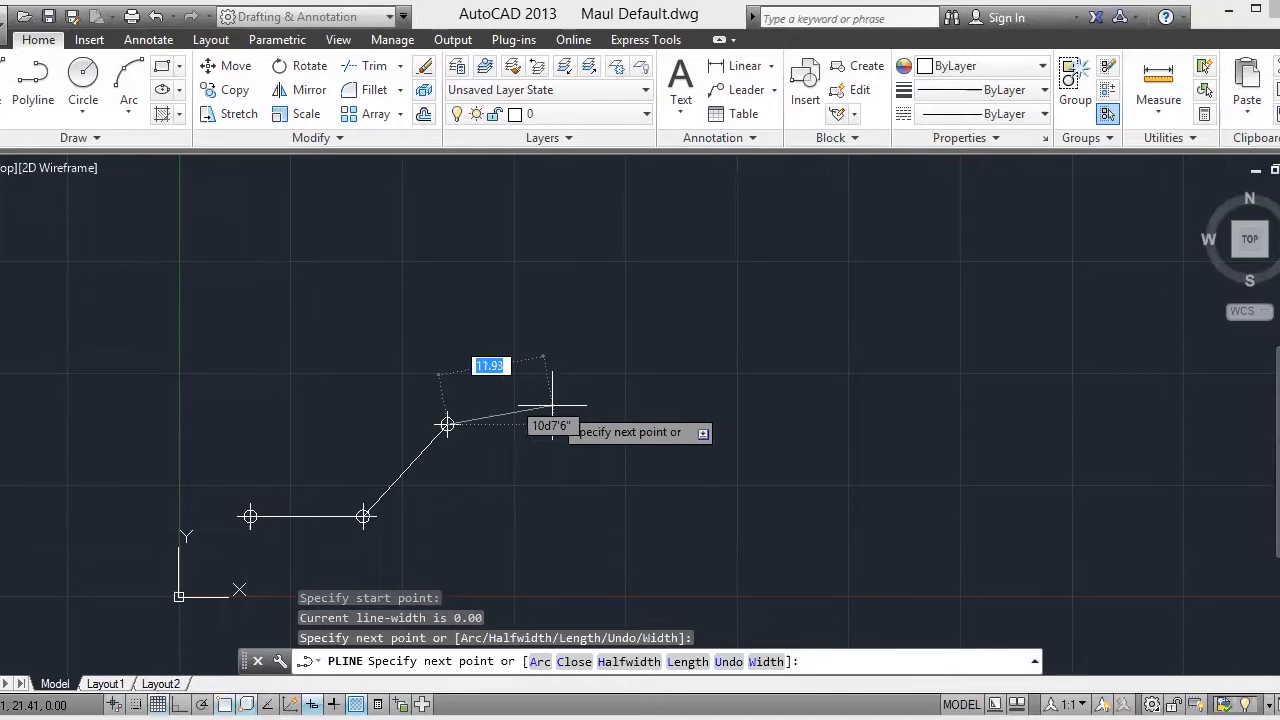
pyautogui.press('Return')
# Step: Rotate the polyline overlapping the second leg about the third point by -88d8'8"
pyautogui.write('ROTATE')
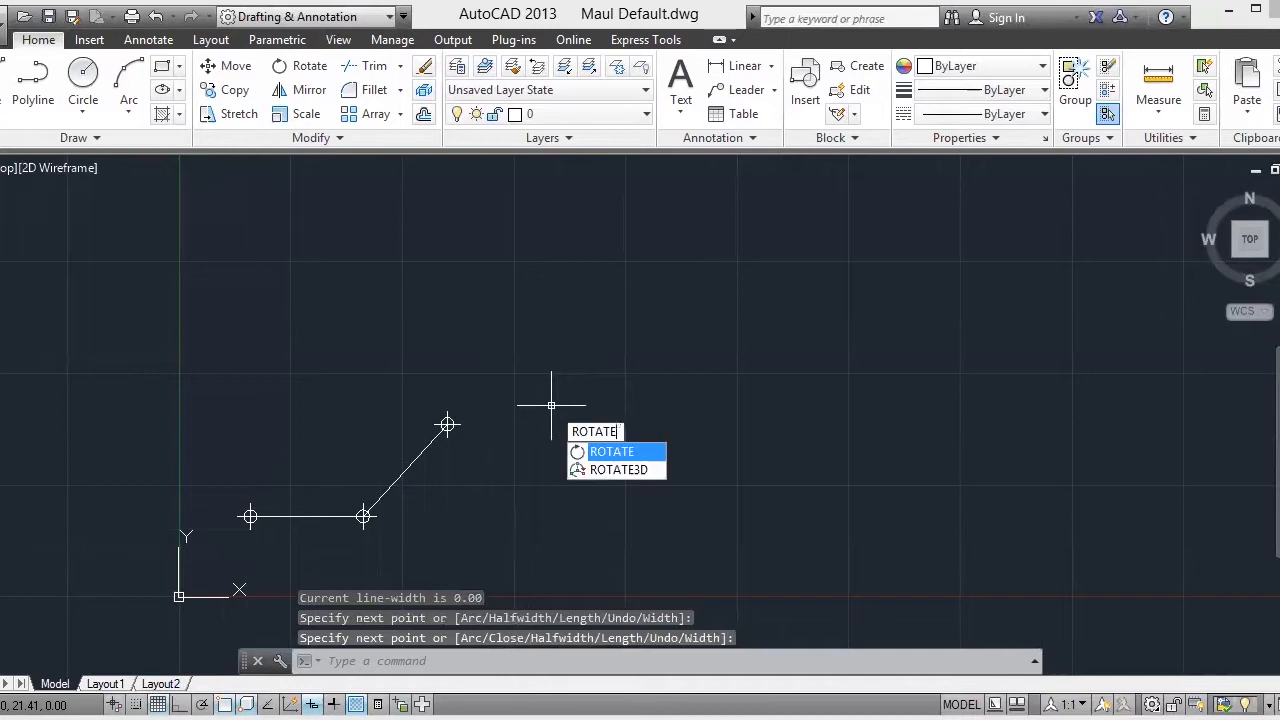
pyautogui.press('Return')
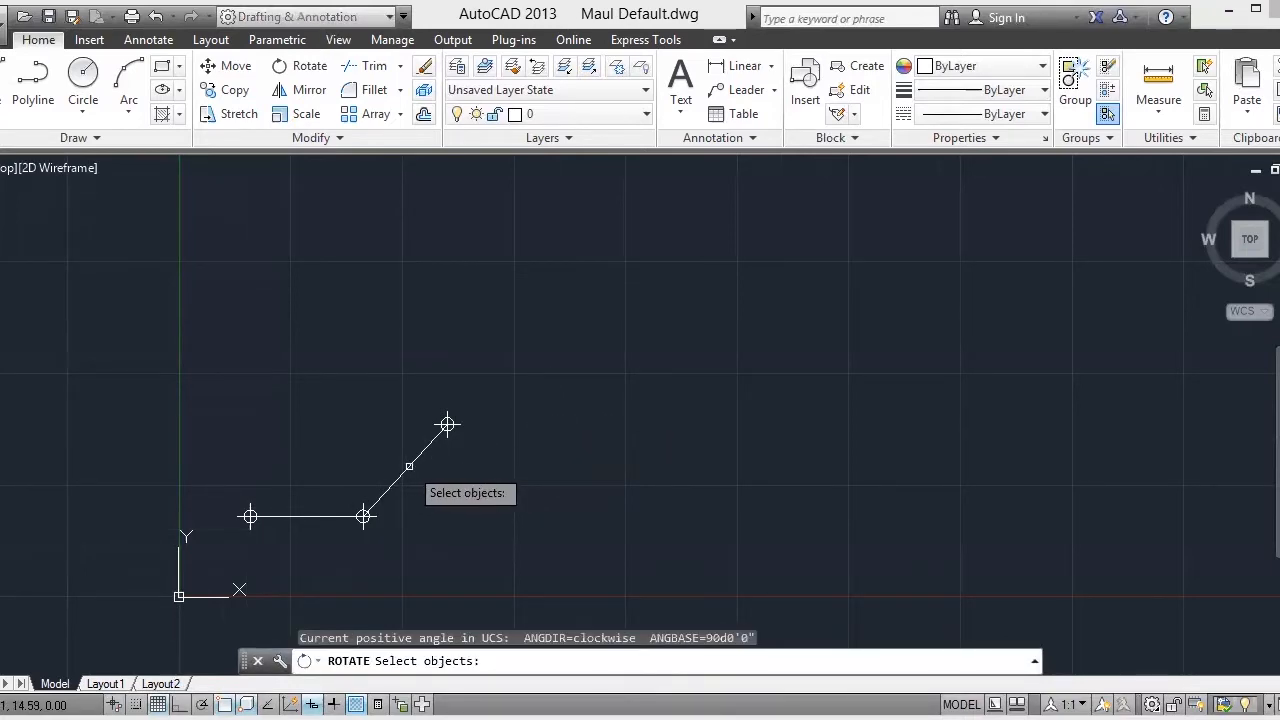
pyautogui.click(409, 466)
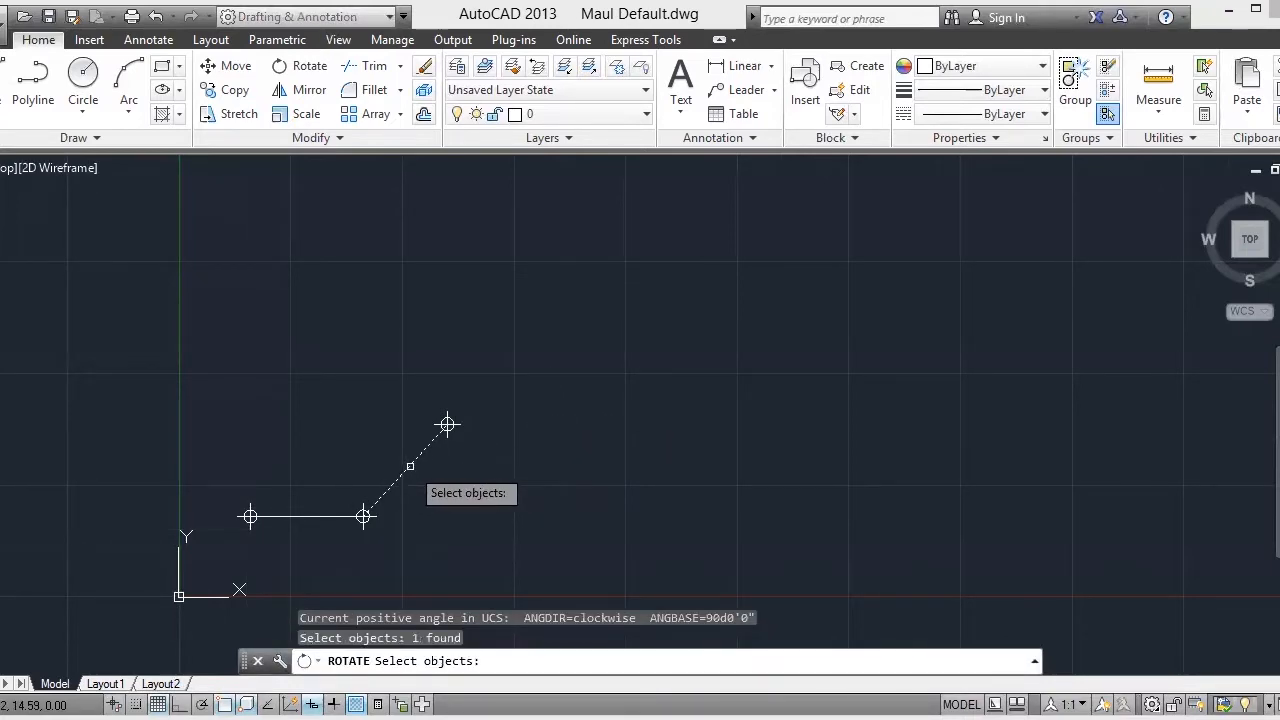
pyautogui.press('Return')
pyautogui.click(447, 424)
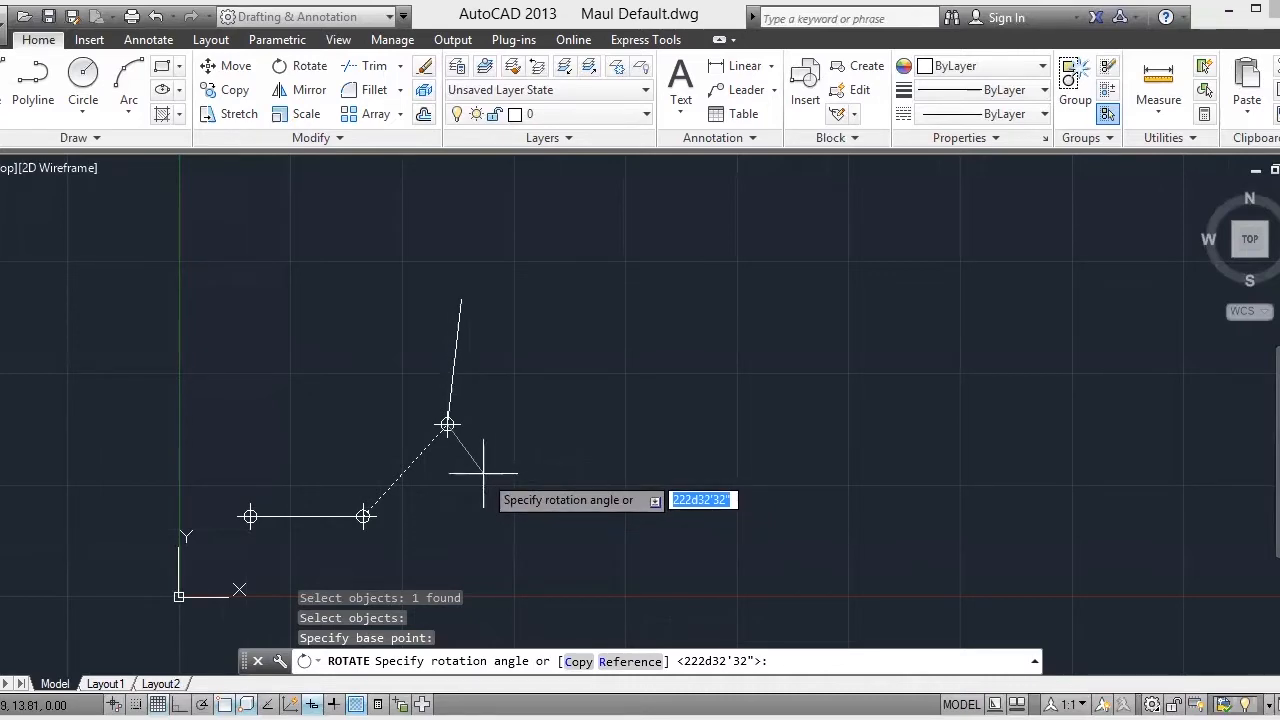
pyautogui.write('-')
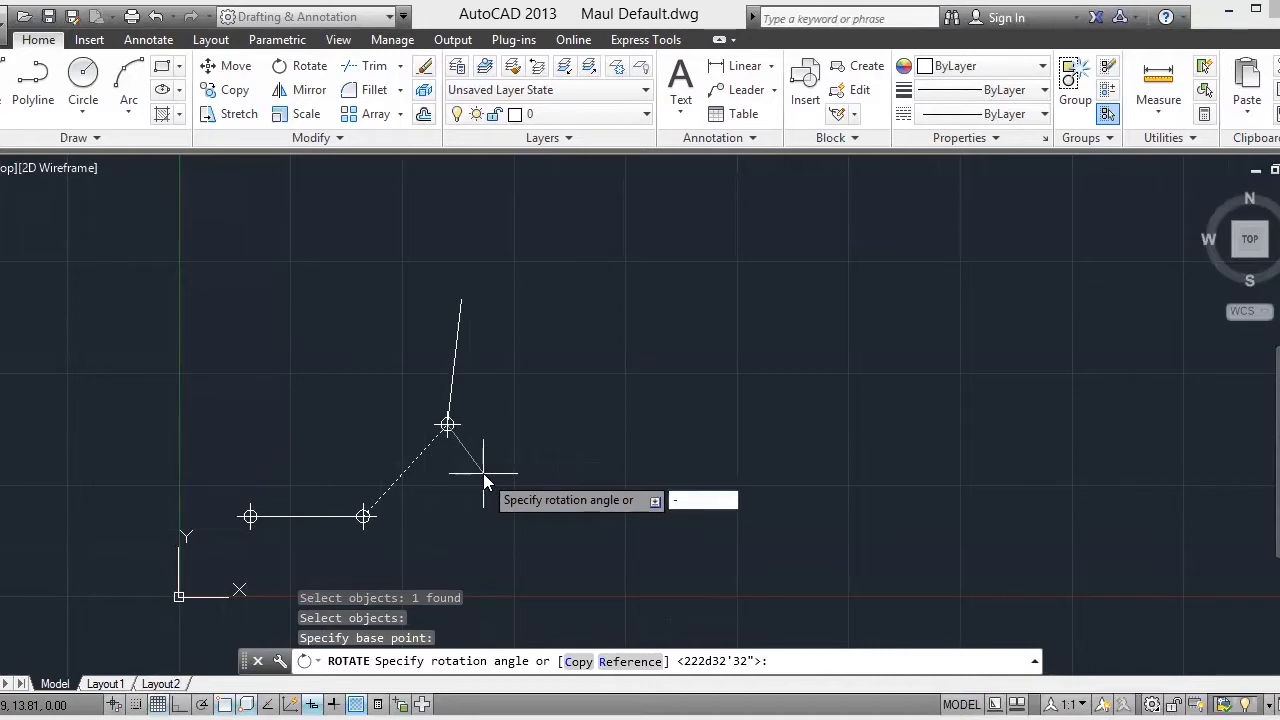
pyautogui.write('88d8\'8"')
pyautogui.press('Return')
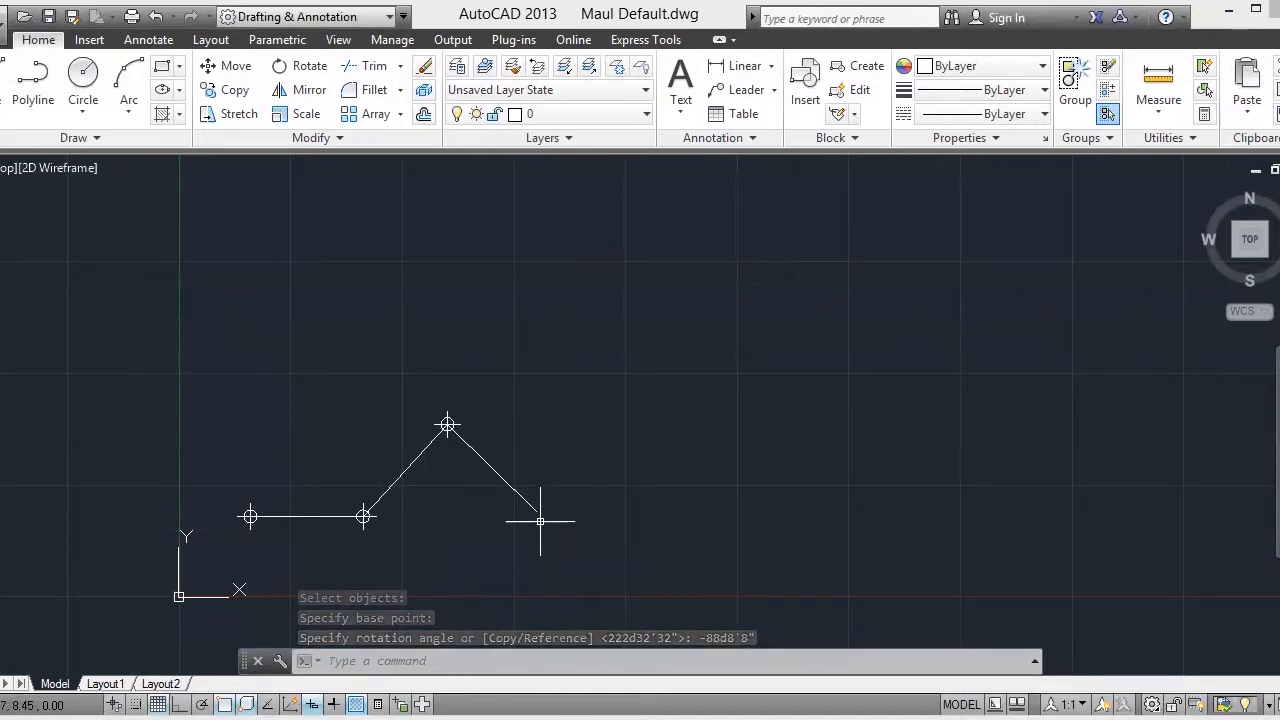
# Step: Change the total length of the newly rotated third leg to 8.0 units at its free end using Lengthen
pyautogui.moveTo(540, 521)
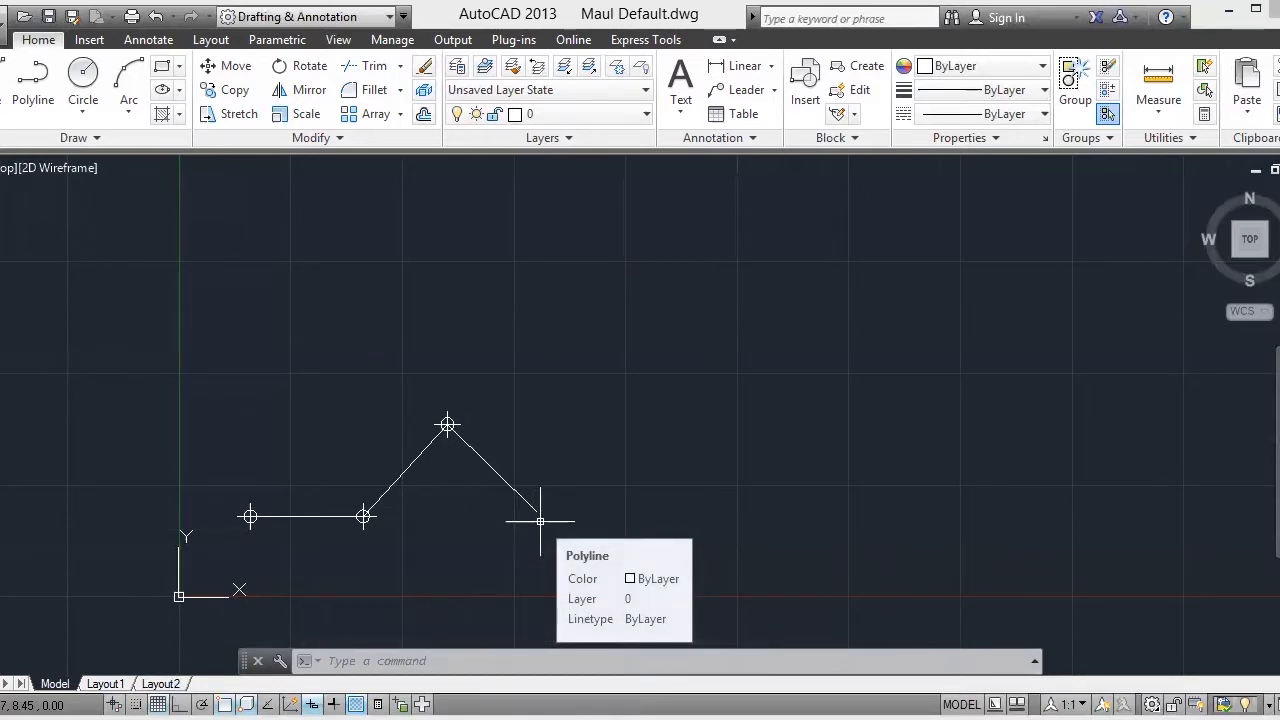
pyautogui.write('lengthe')
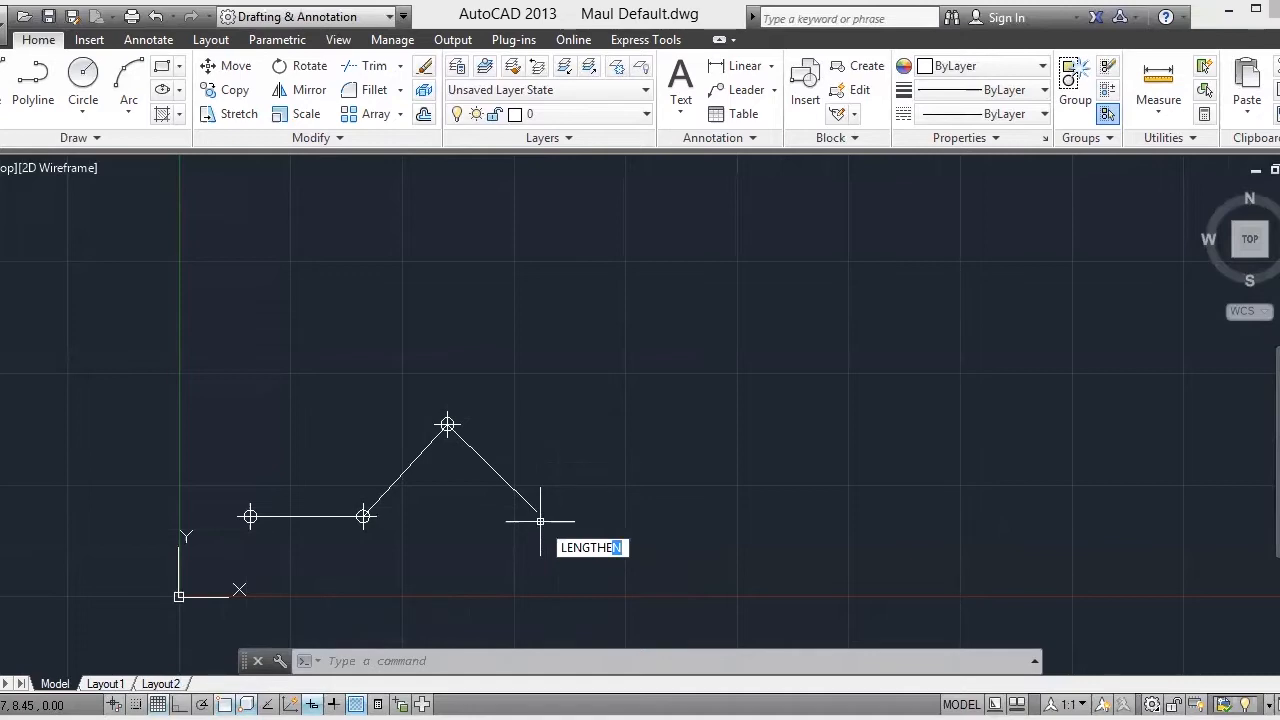
pyautogui.press('Return')
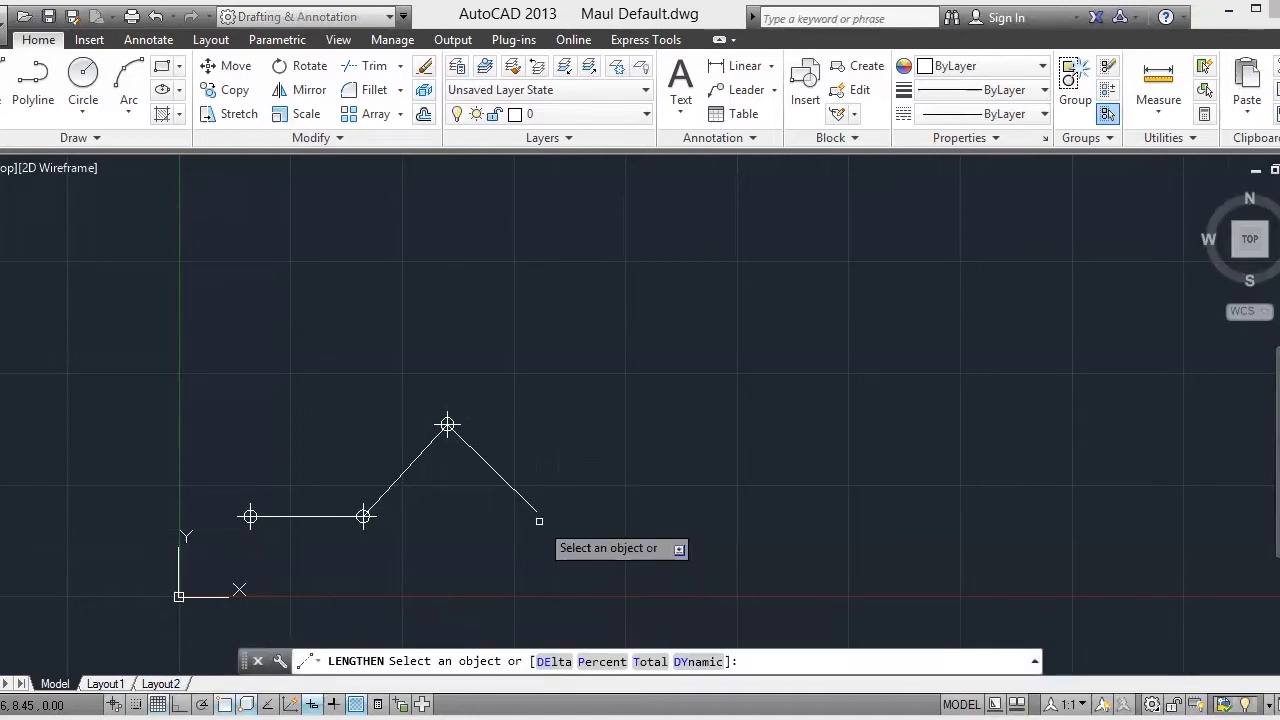
pyautogui.write('t')
pyautogui.press('Return')
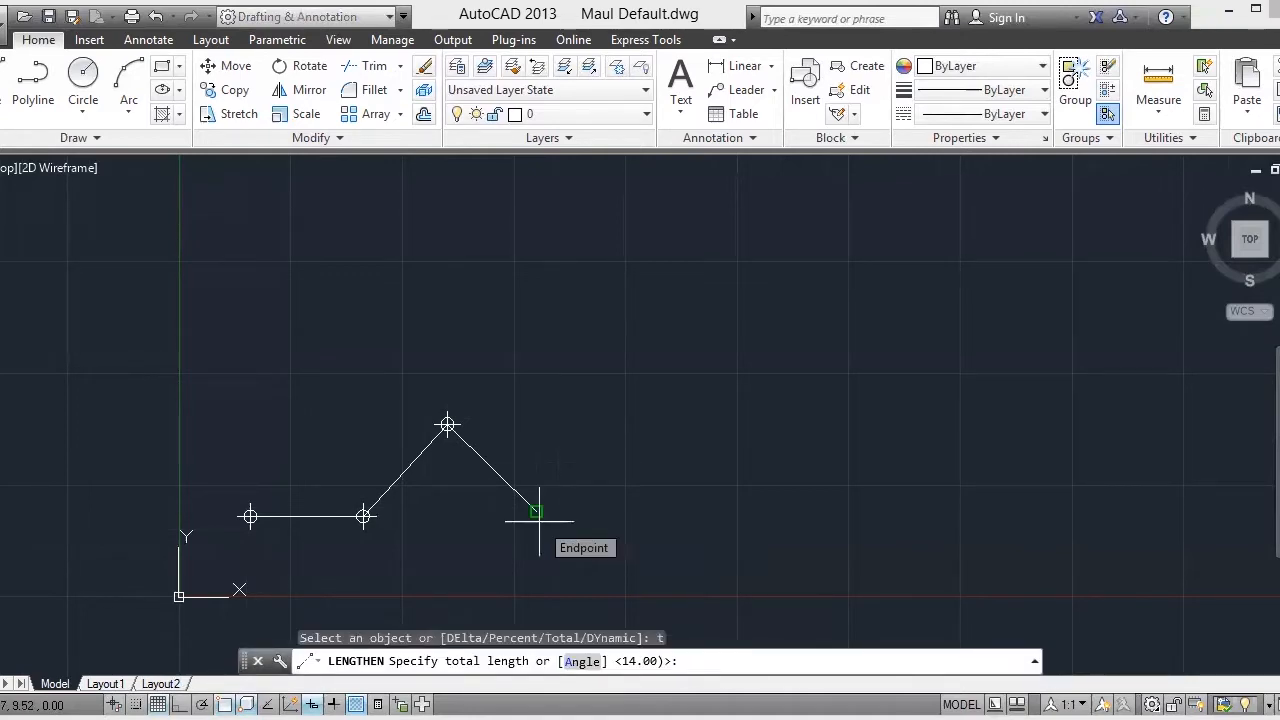
pyautogui.write('8.0')
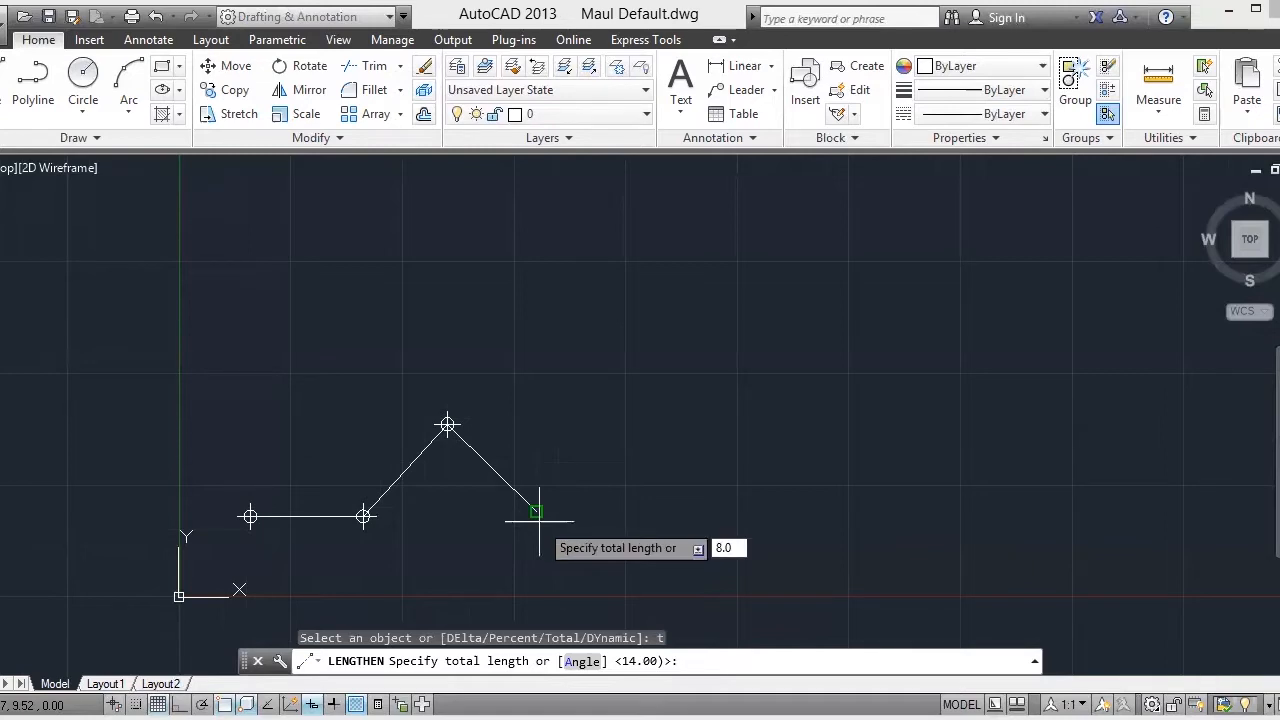
pyautogui.press('Return')
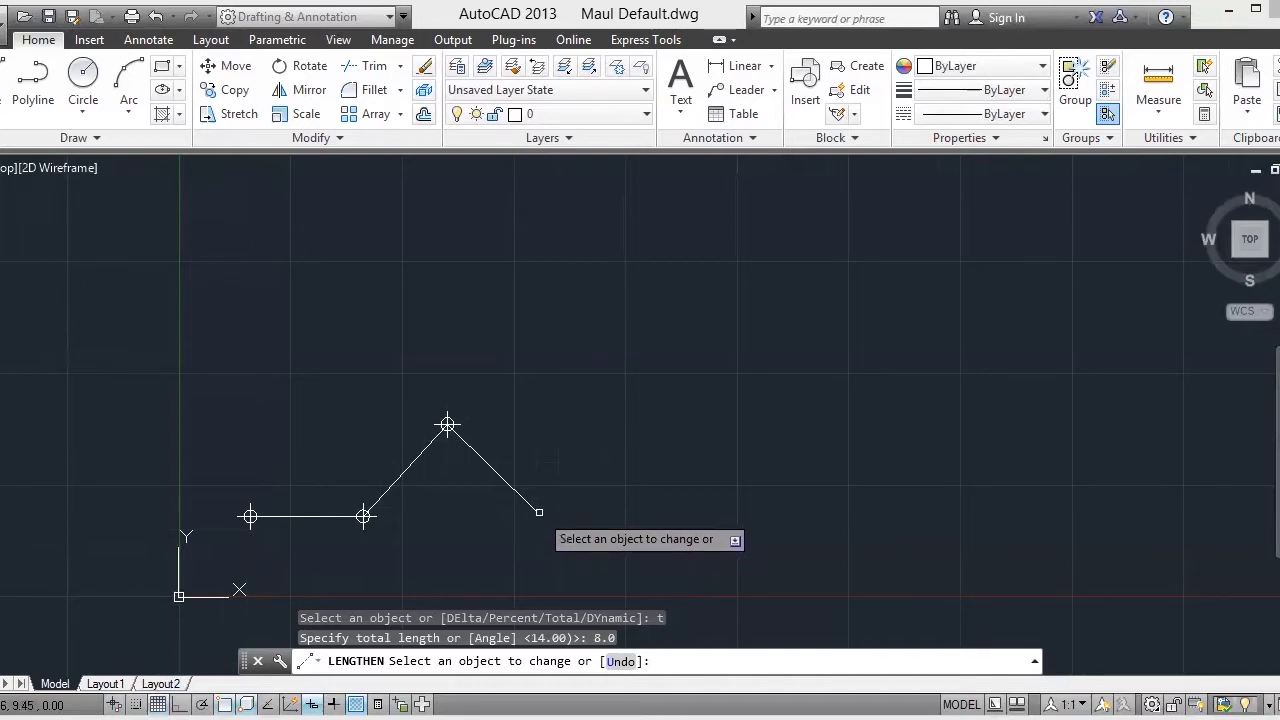
pyautogui.click(539, 512)
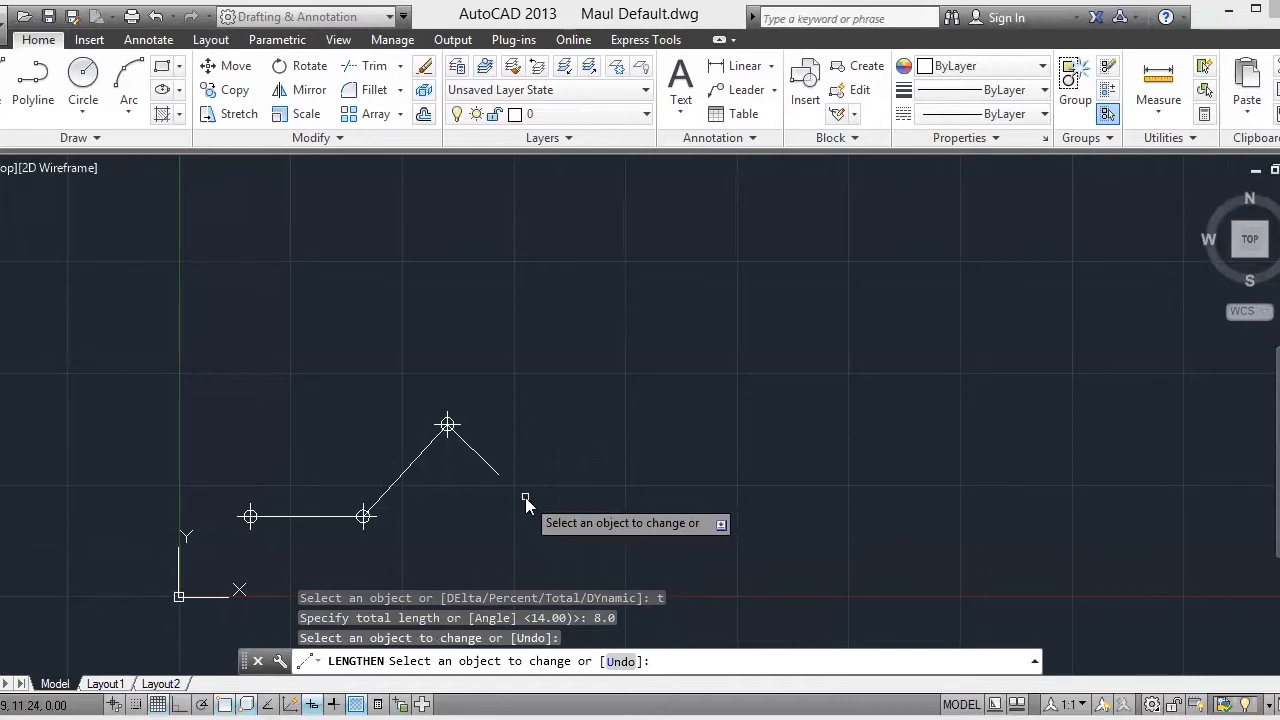
# Step: Leave the Lengthen command and place a fourth point at the free end of the third leg
pyautogui.write('point')
pyautogui.press('Return')
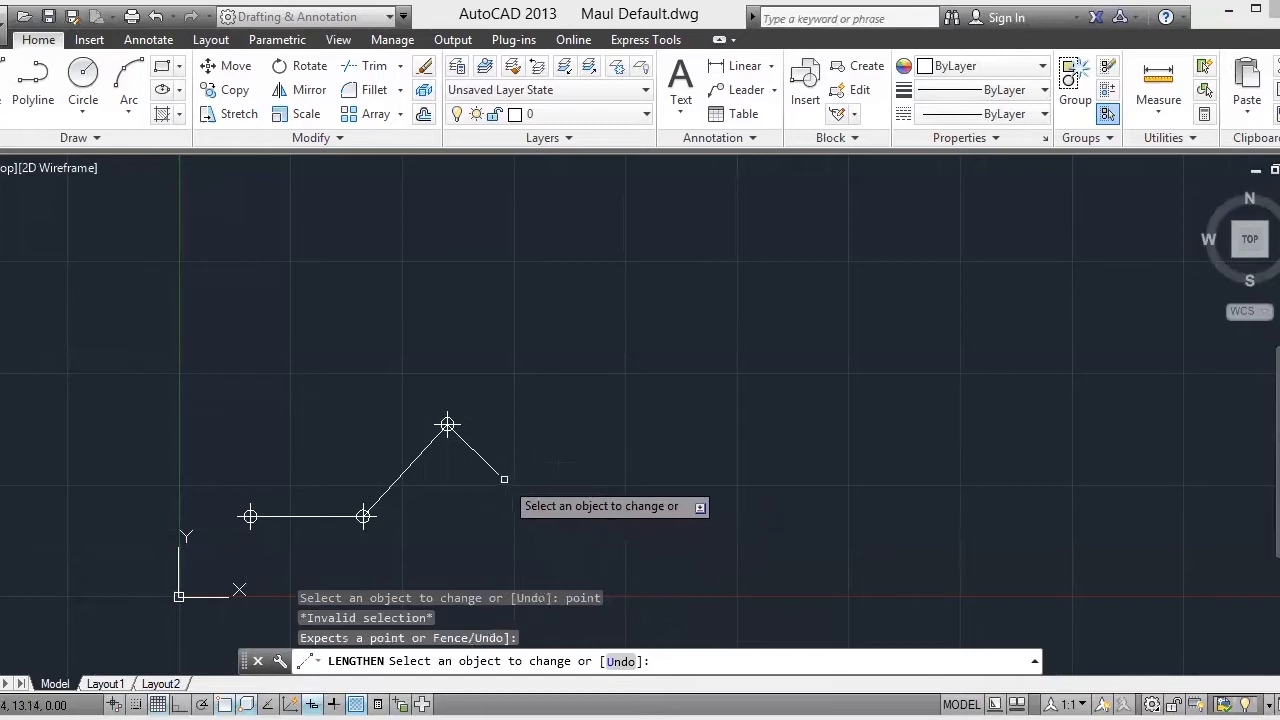
pyautogui.press('Escape')
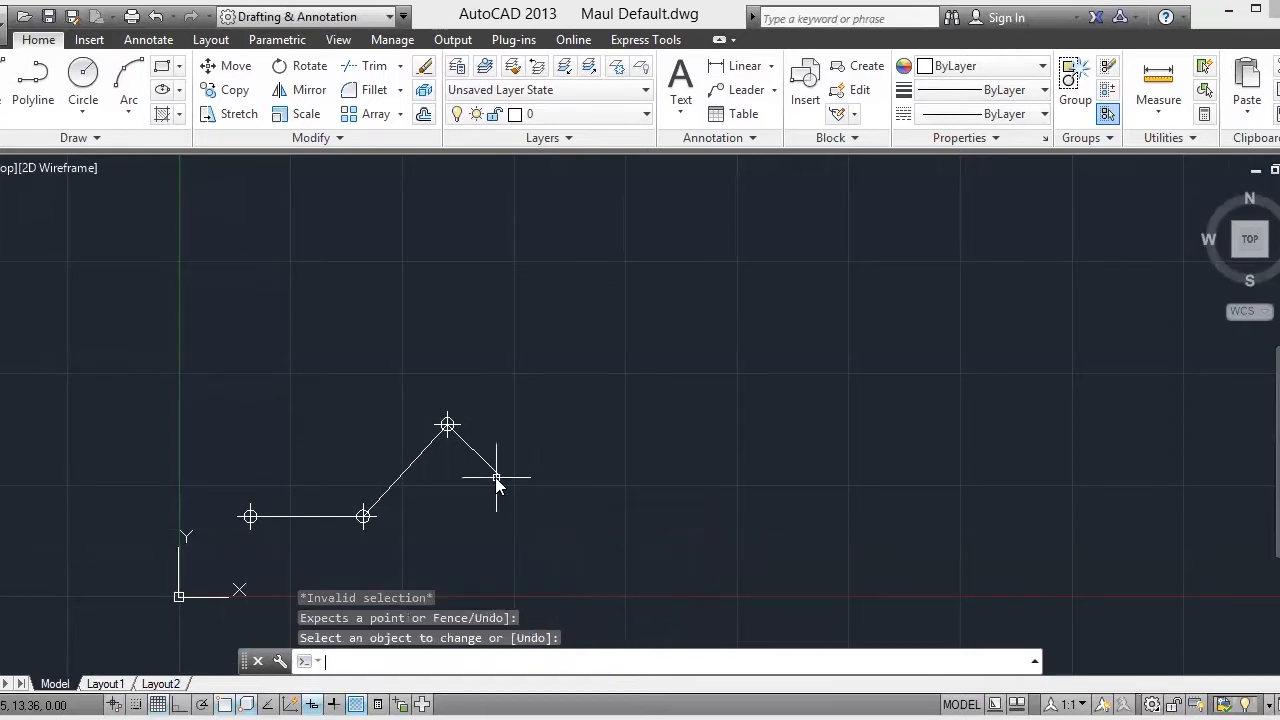
pyautogui.write('POINT')
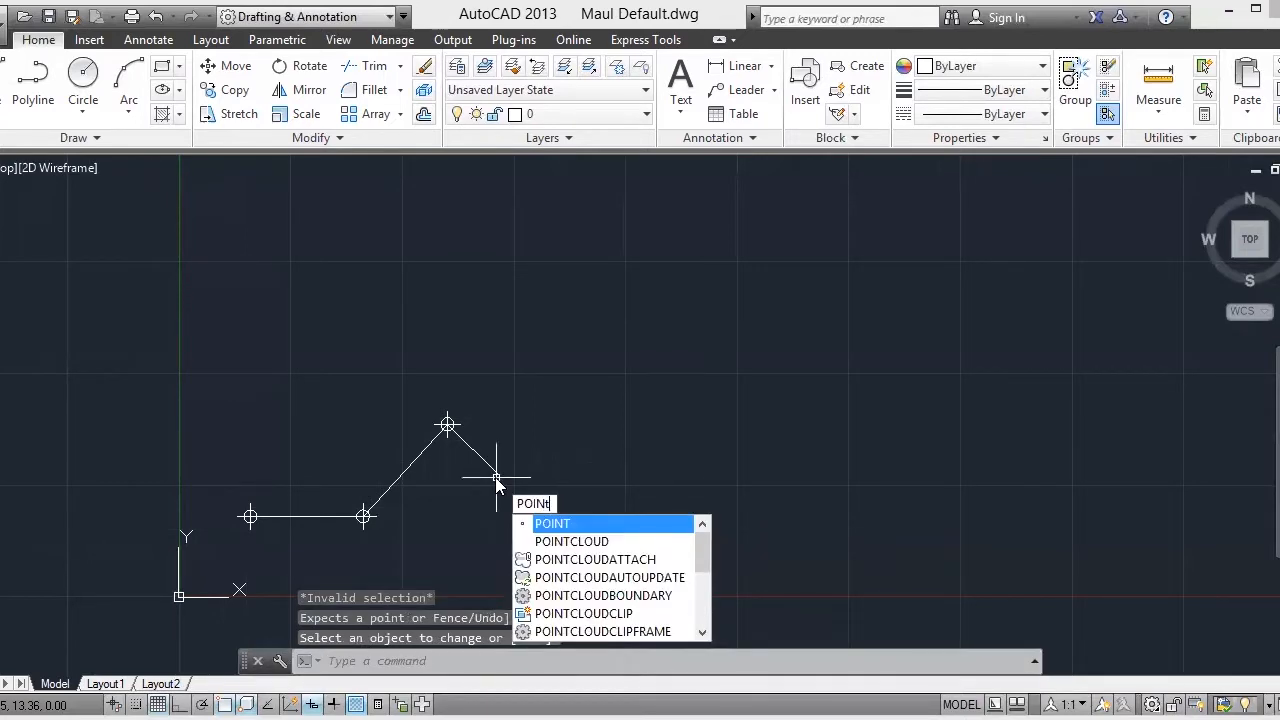
pyautogui.press('Return')
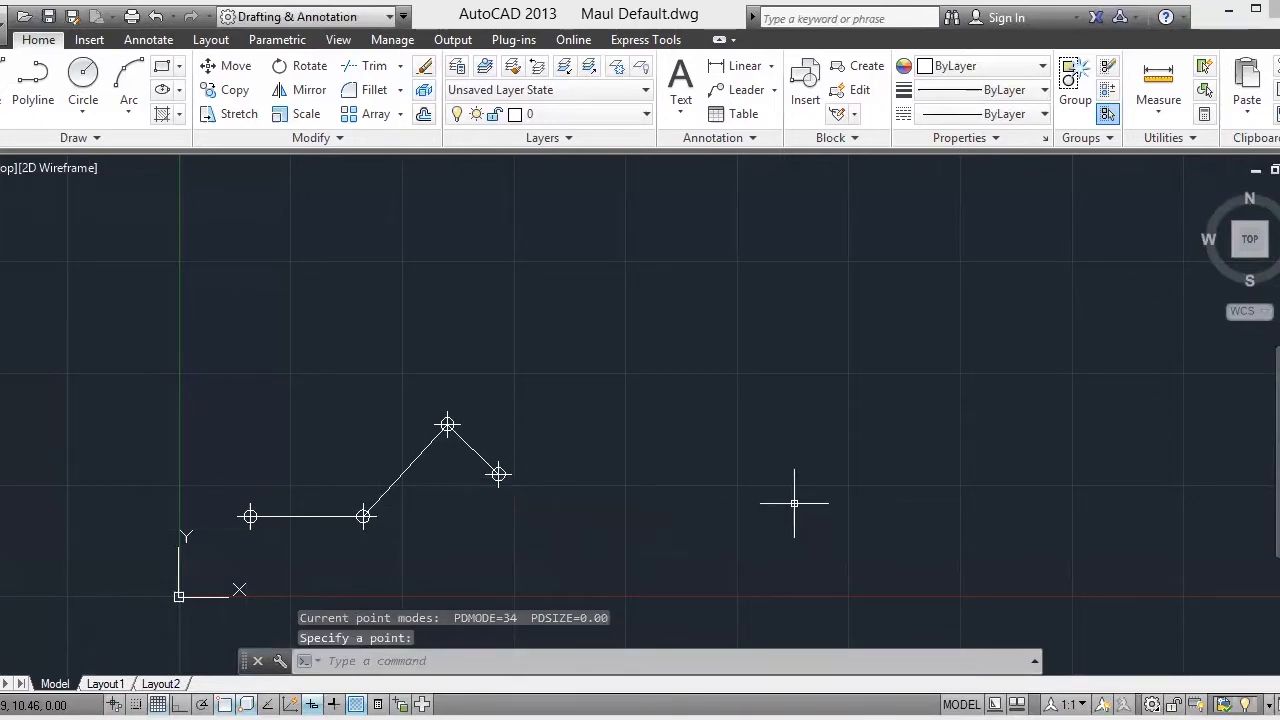
# Step: Create single-line text below the first point of the traverse to label it A
pyautogui.click(497, 661)
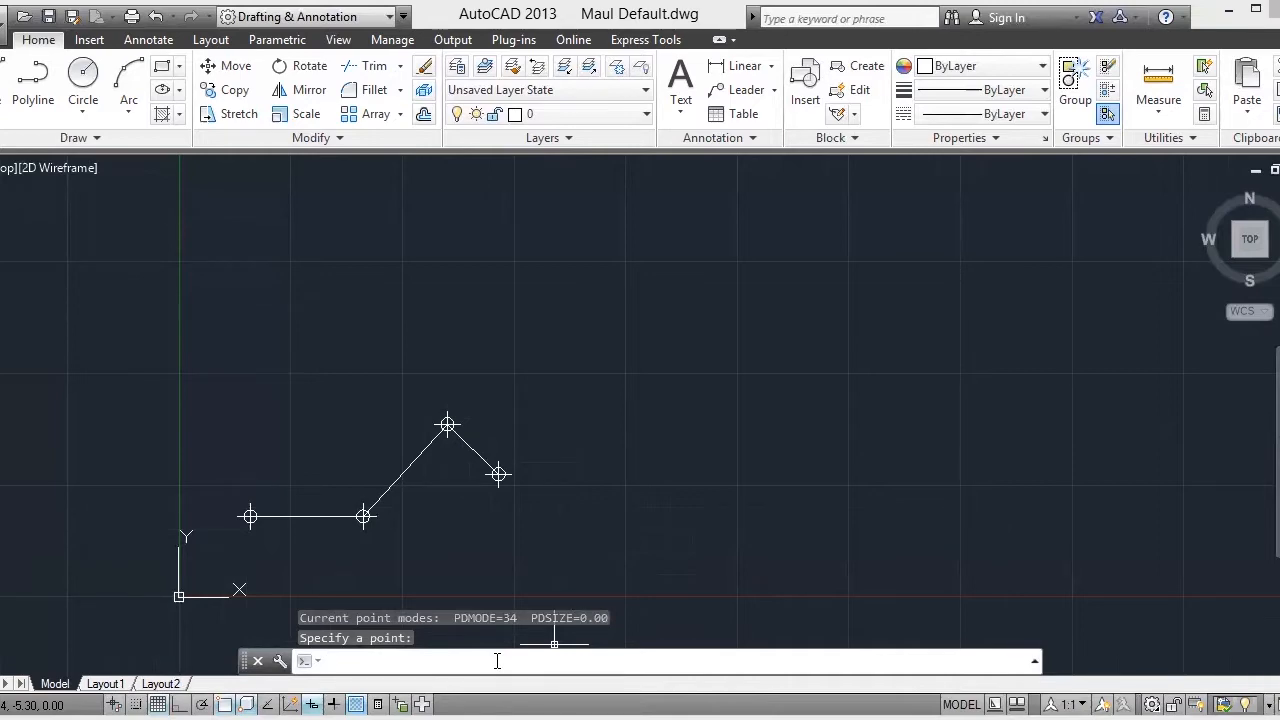
pyautogui.write('text')
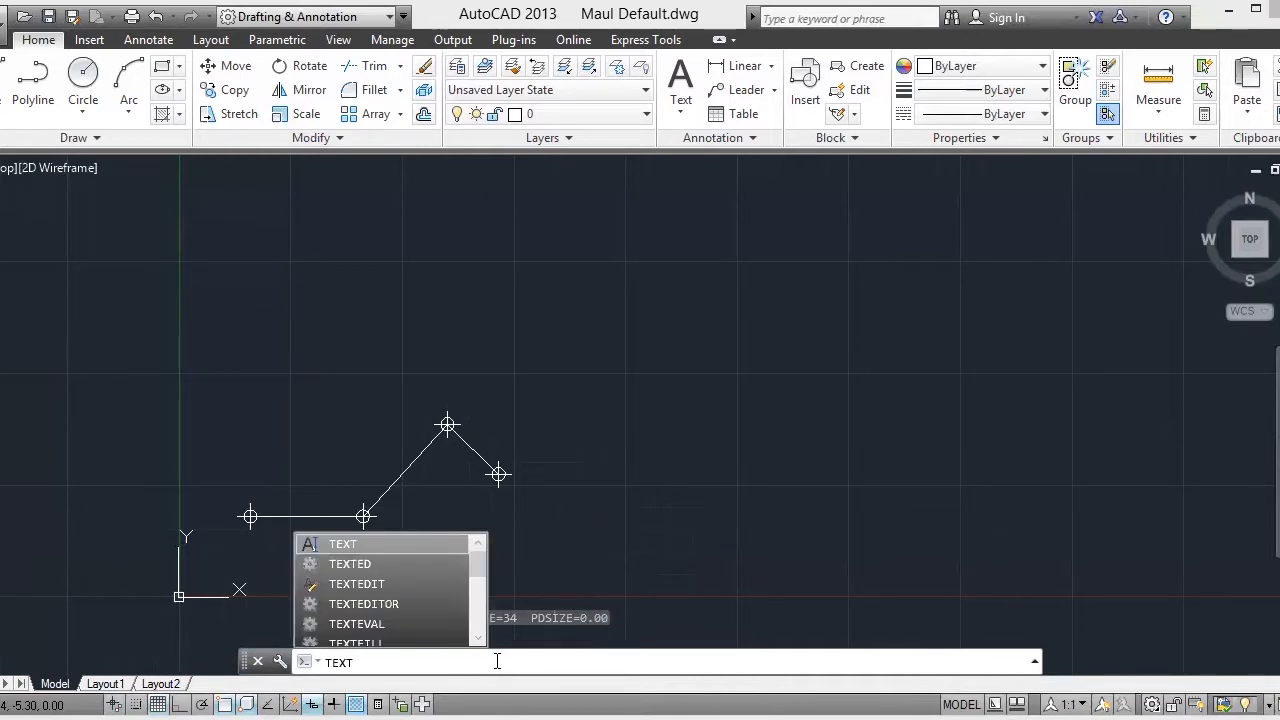
pyautogui.press('Return')
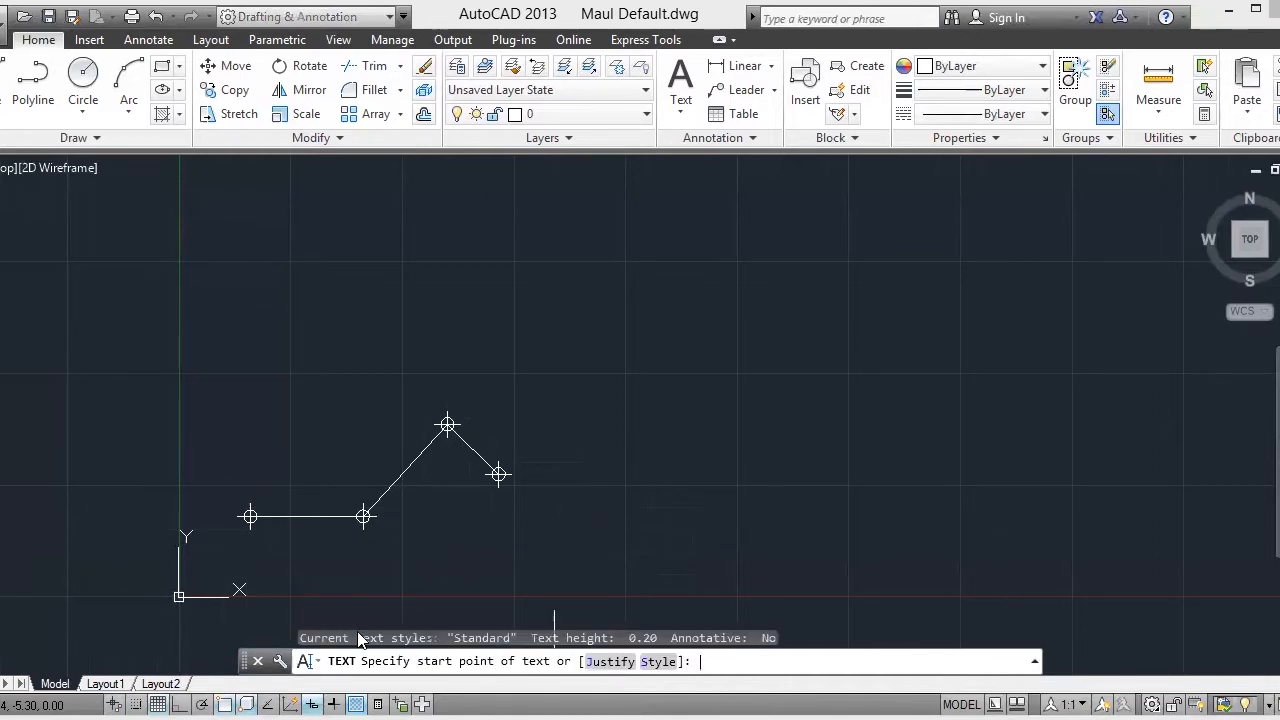
pyautogui.click(246, 574)
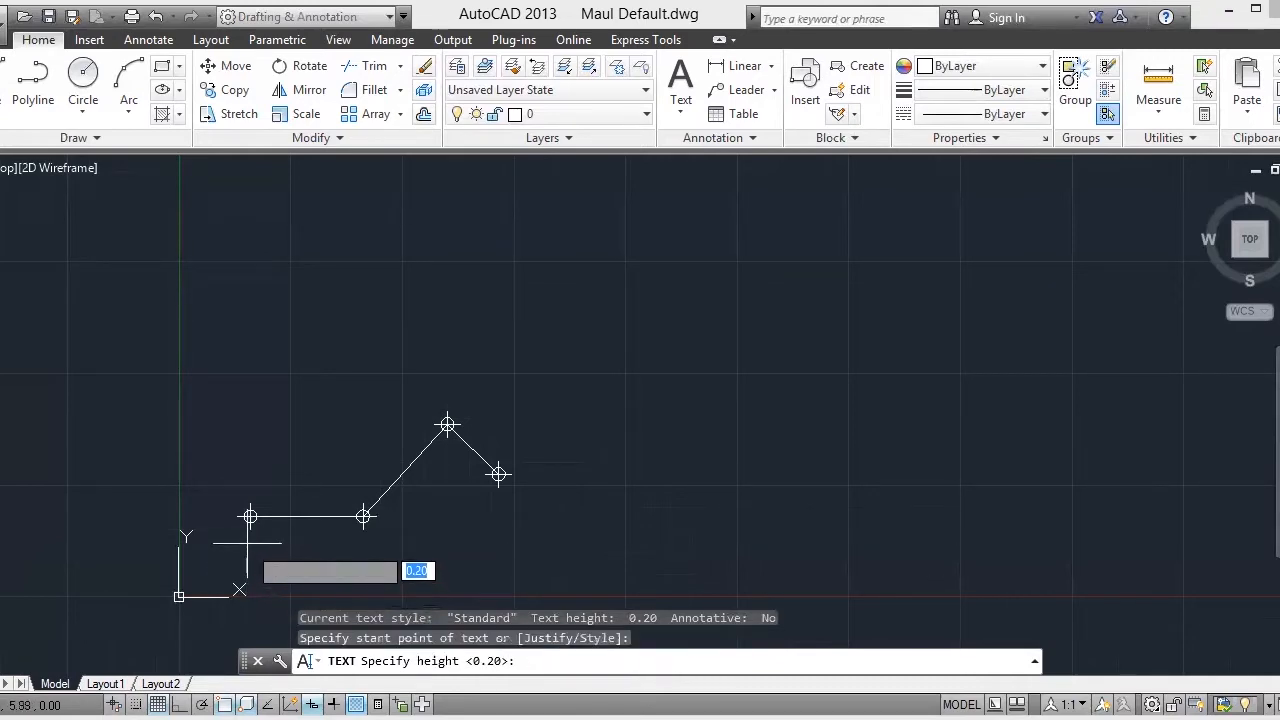
pyautogui.press('Return')
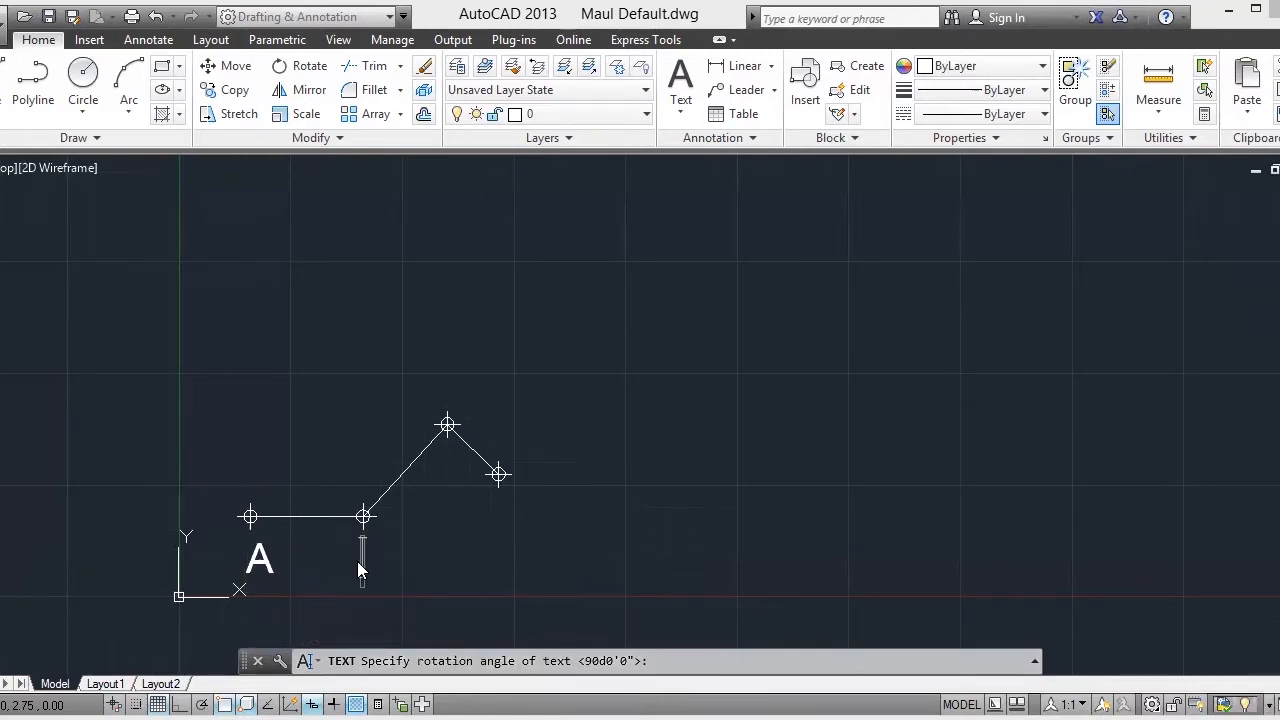
# Step: Label the second point B and the fourth point D below them, and the third point C above it
pyautogui.write('V')
pyautogui.press('BackSpace')
pyautogui.write('B')
pyautogui.click(441, 378)
pyautogui.click(436, 368)
pyautogui.click(519, 487)
pyautogui.click(497, 545)
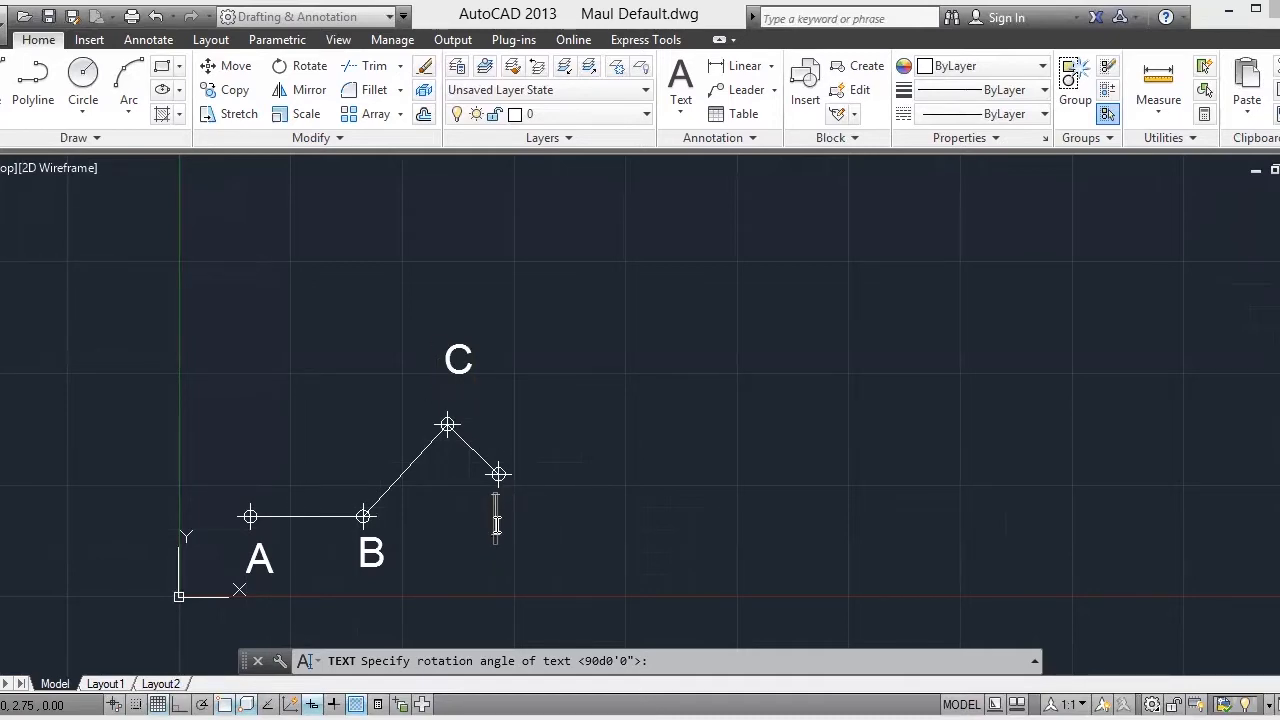
pyautogui.write('D')
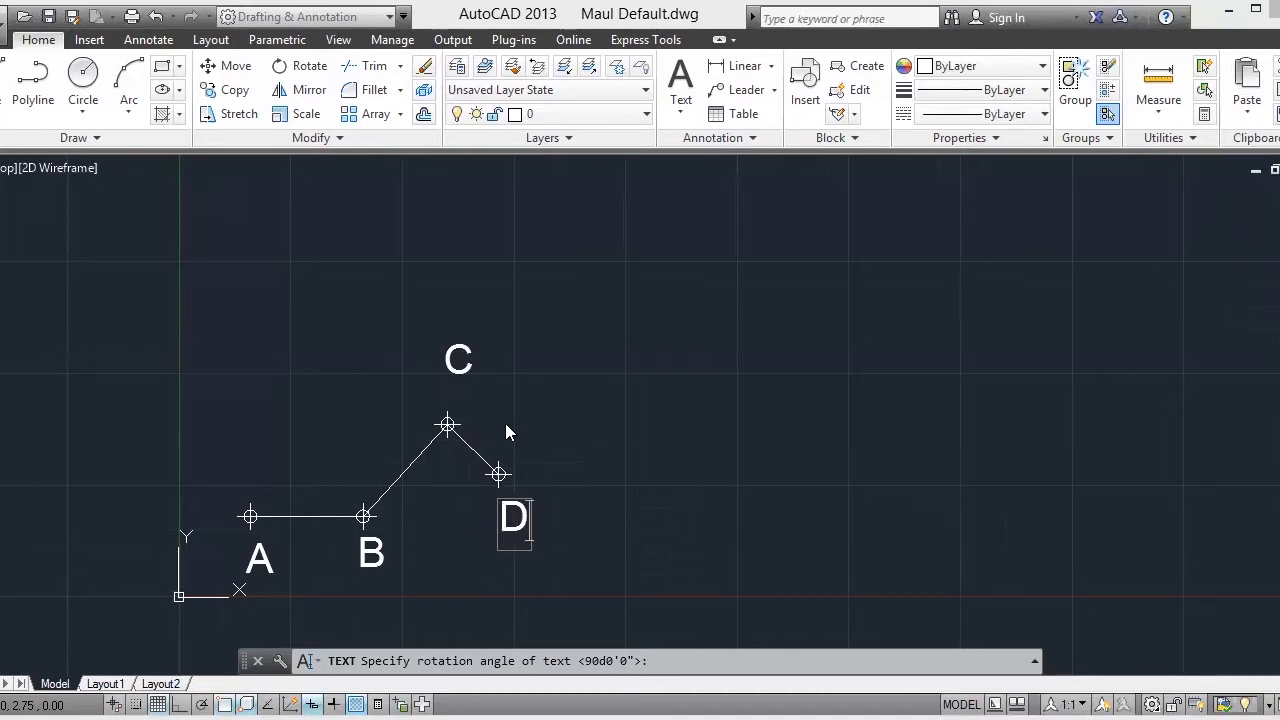
# Step: Finish the text labels and move label C closer to the third point, centered above it
pyautogui.click(460, 371)
pyautogui.click(568, 399)
pyautogui.press('Return')
pyautogui.click(448, 371)
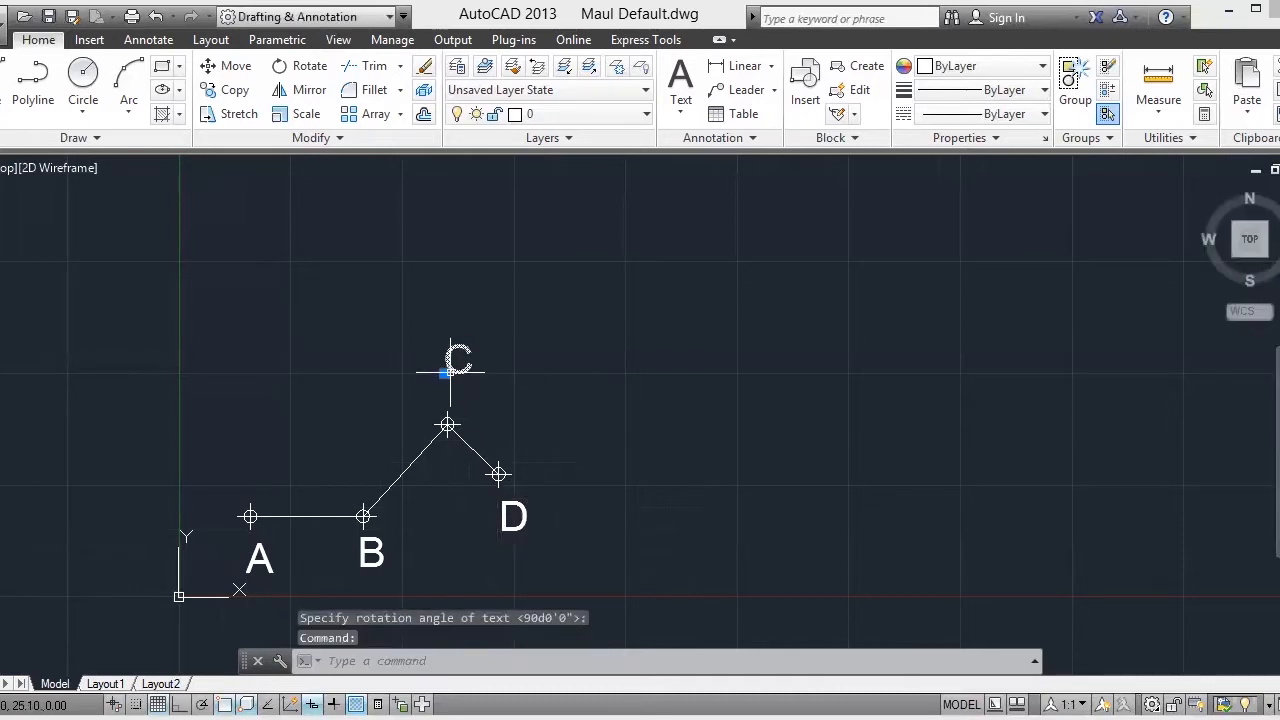
pyautogui.moveTo(449, 375); pyautogui.dragTo(439, 386)
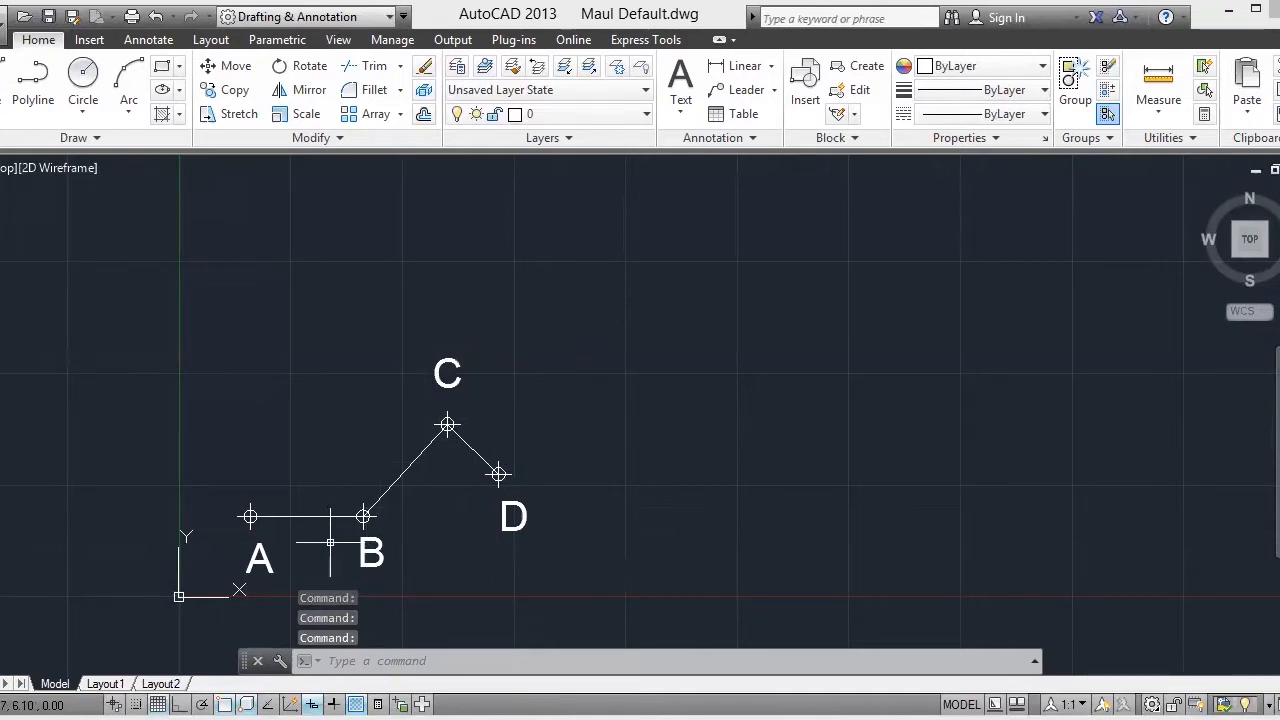
# Step: Open the Dimension Style Manager to edit the drawing's dimension styles
pyautogui.click(419, 667)
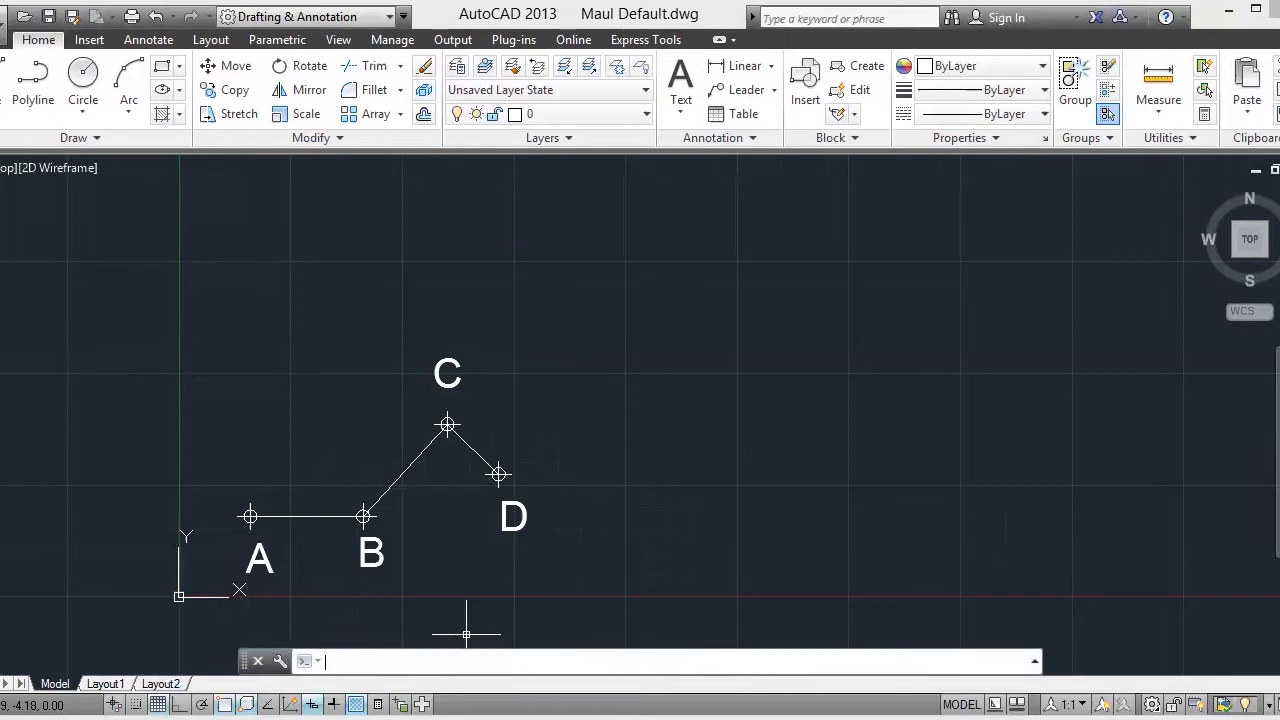
pyautogui.click(416, 663)
pyautogui.write('DIMEST')
pyautogui.press('BackSpace')
pyautogui.press('BackSpace')
pyautogui.press('BackSpace')
pyautogui.write('ST')
pyautogui.press('Return')
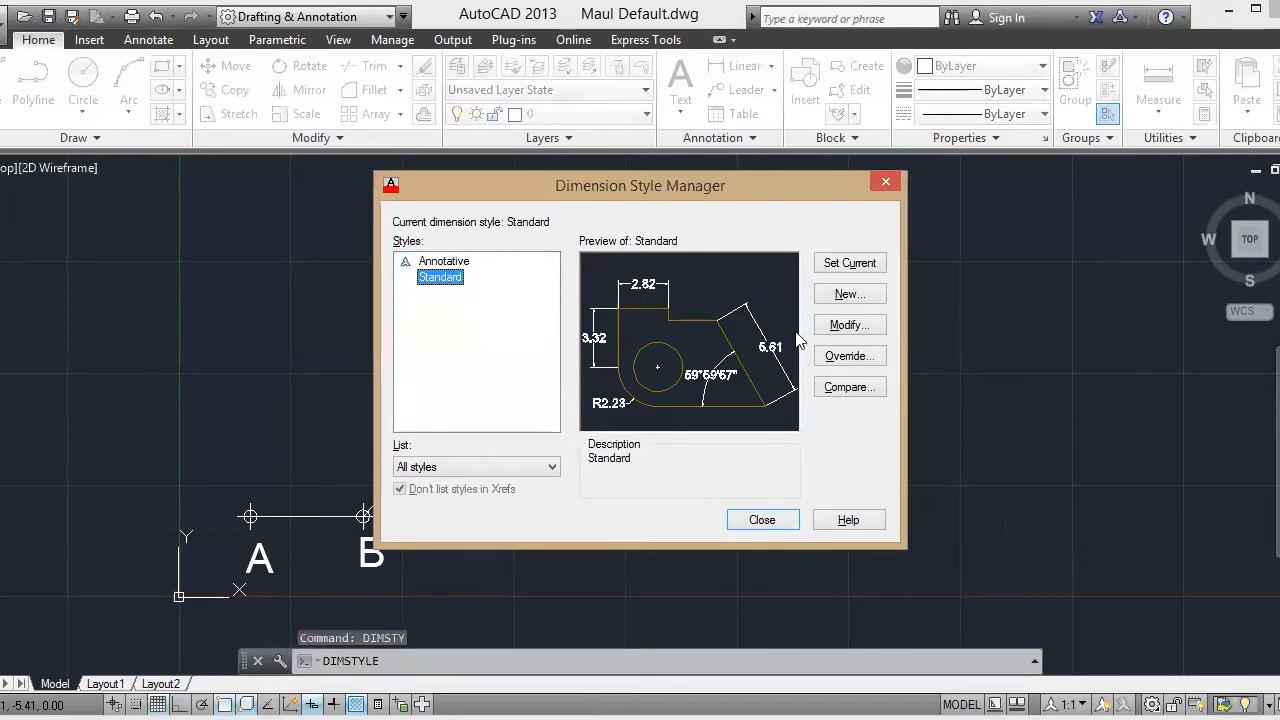
# Step: Modify the Standard dimension style with a 0.50 text height, keeping decimal linear units at 0.00 precision and angular precision at 0d00'00"
pyautogui.click(846, 326)
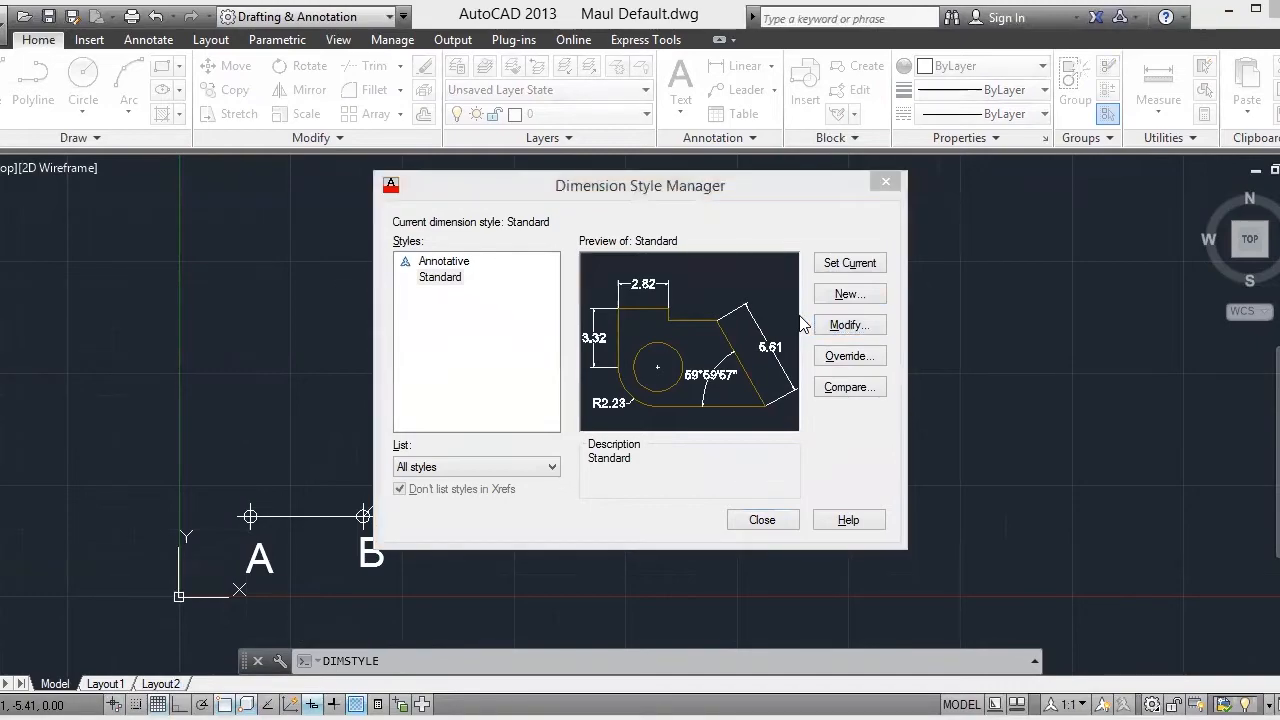
pyautogui.click(590, 290)
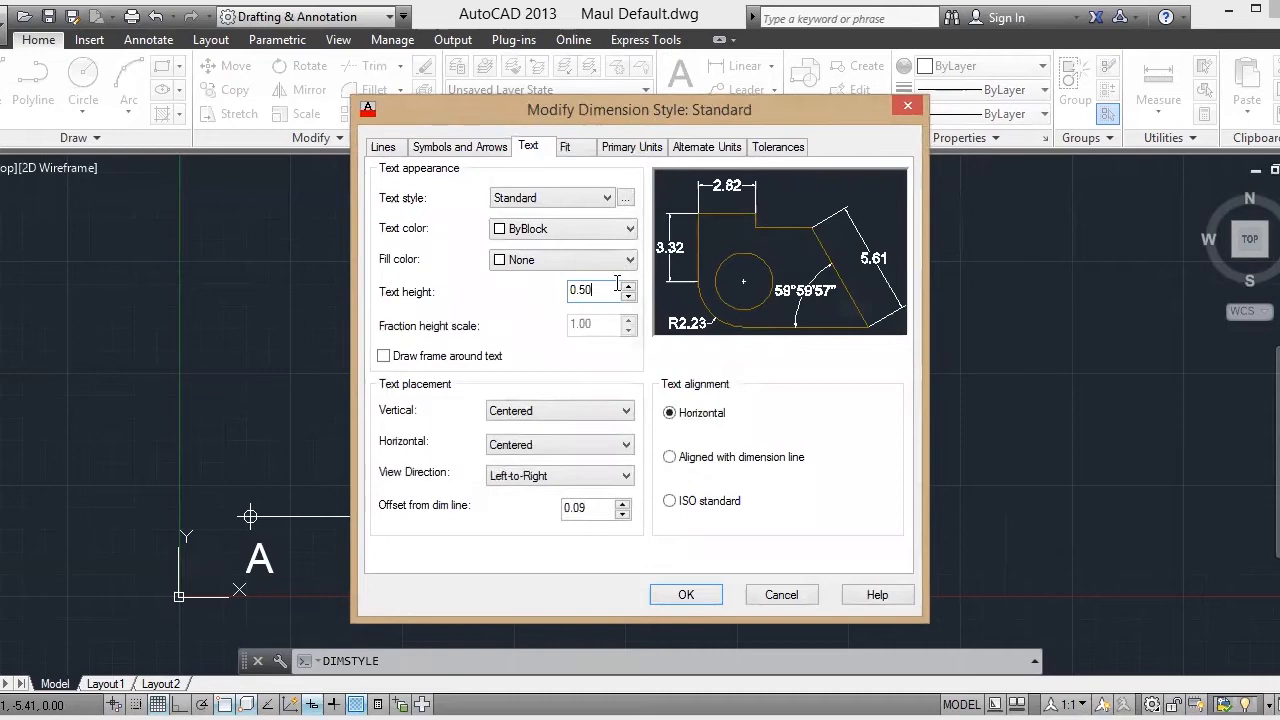
pyautogui.click(622, 150)
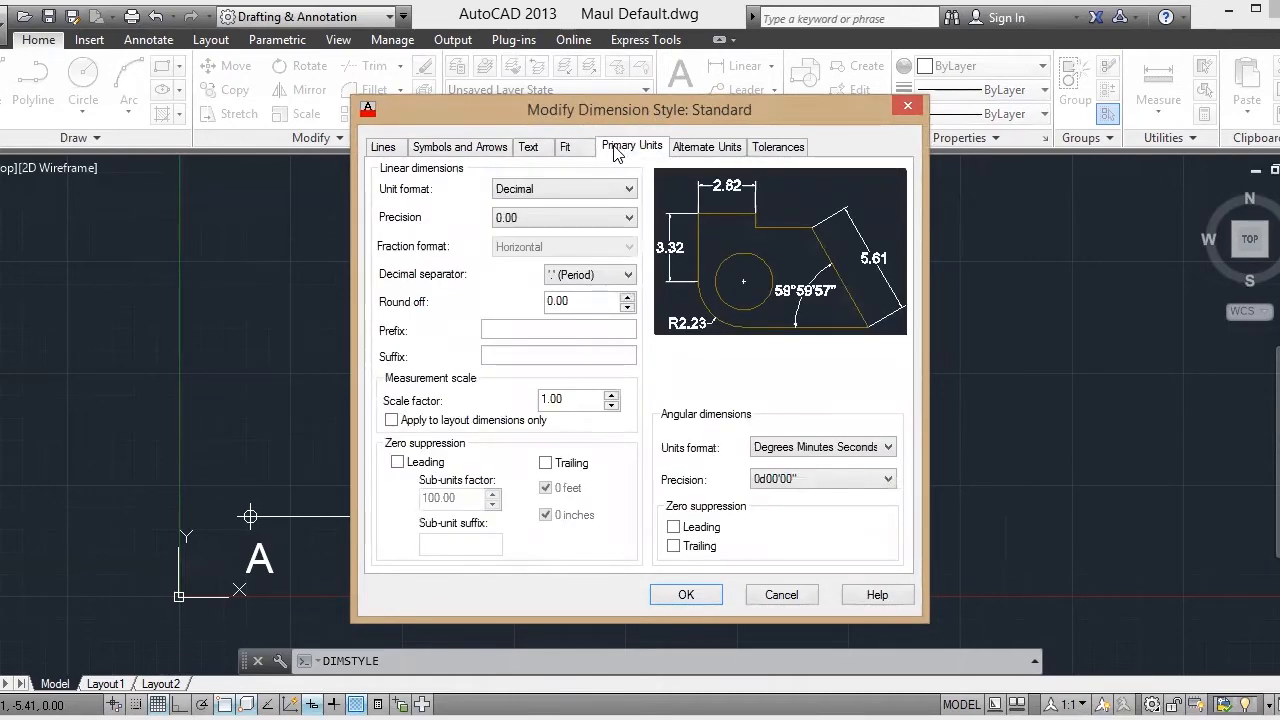
pyautogui.click(575, 190)
pyautogui.click(577, 191)
pyautogui.click(540, 219)
pyautogui.click(540, 219)
pyautogui.click(840, 480)
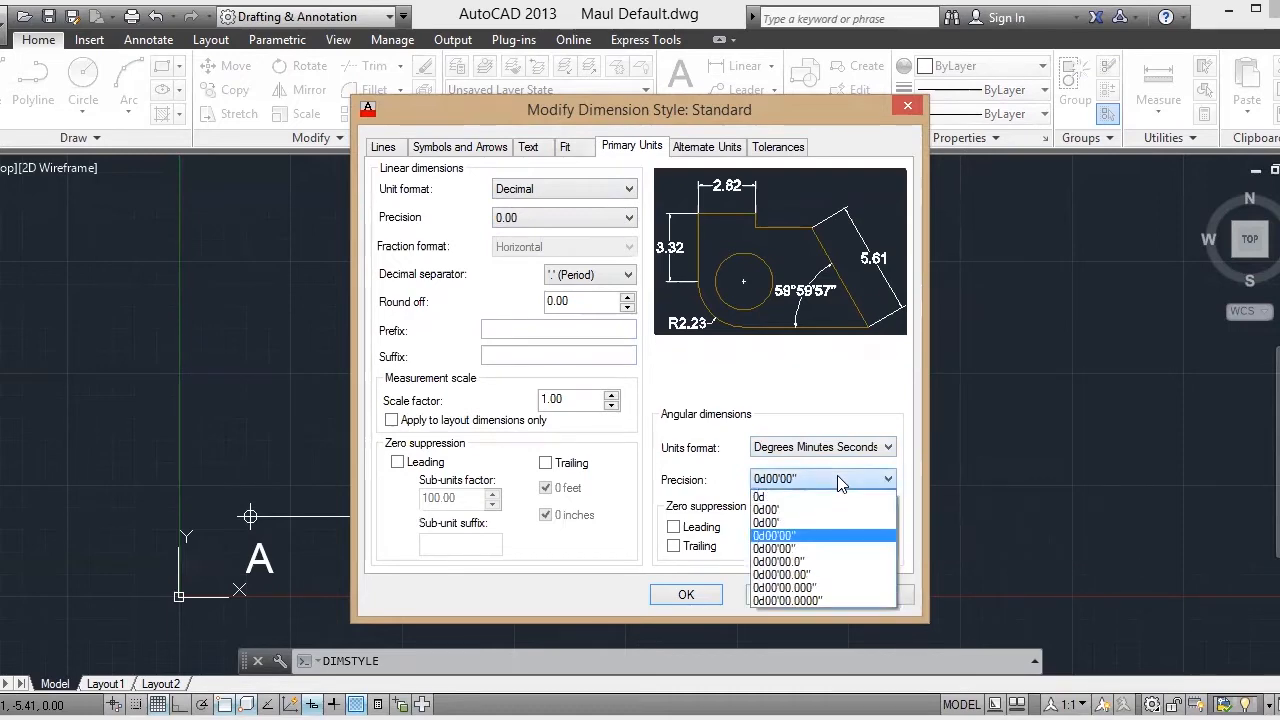
pyautogui.click(832, 480)
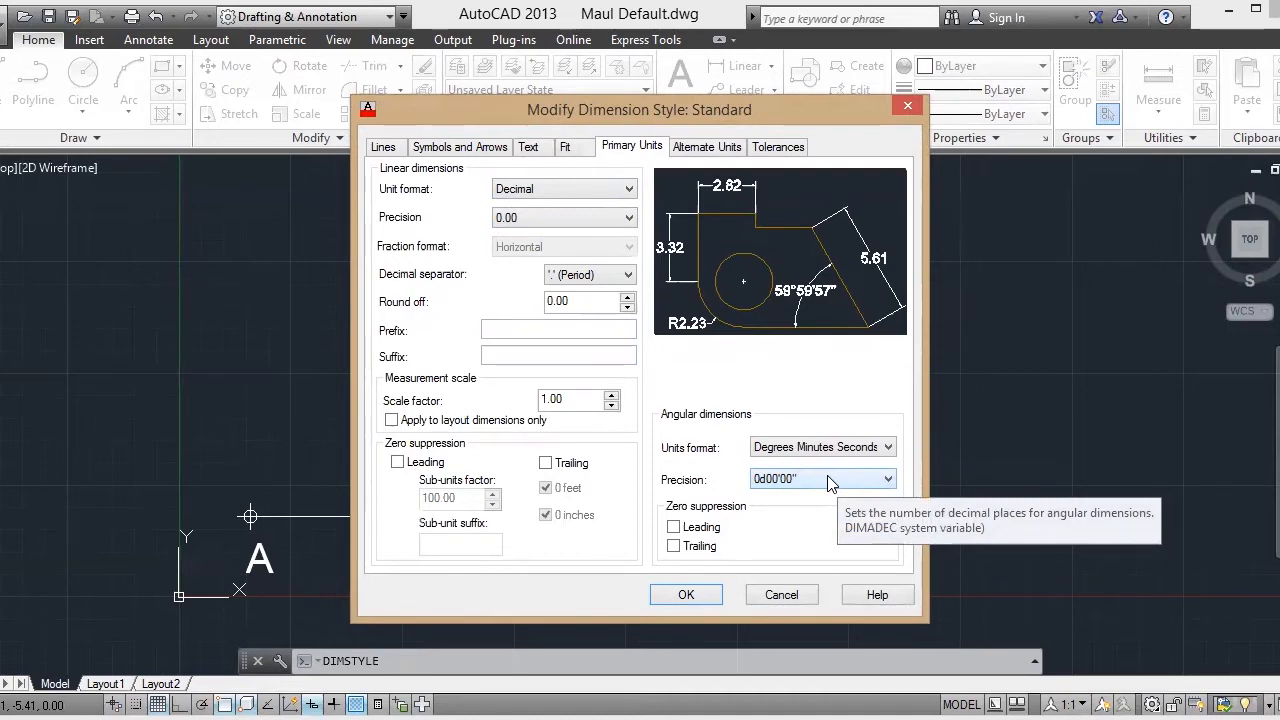
pyautogui.click(686, 594)
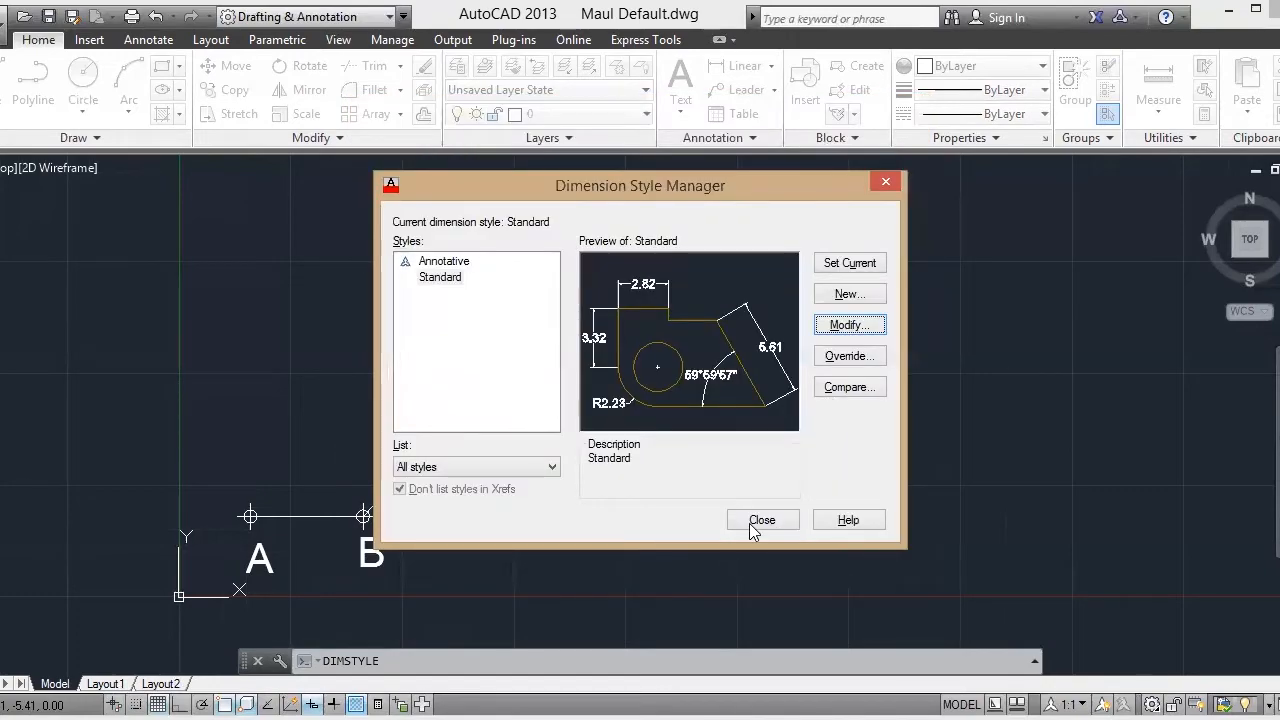
pyautogui.click(757, 522)
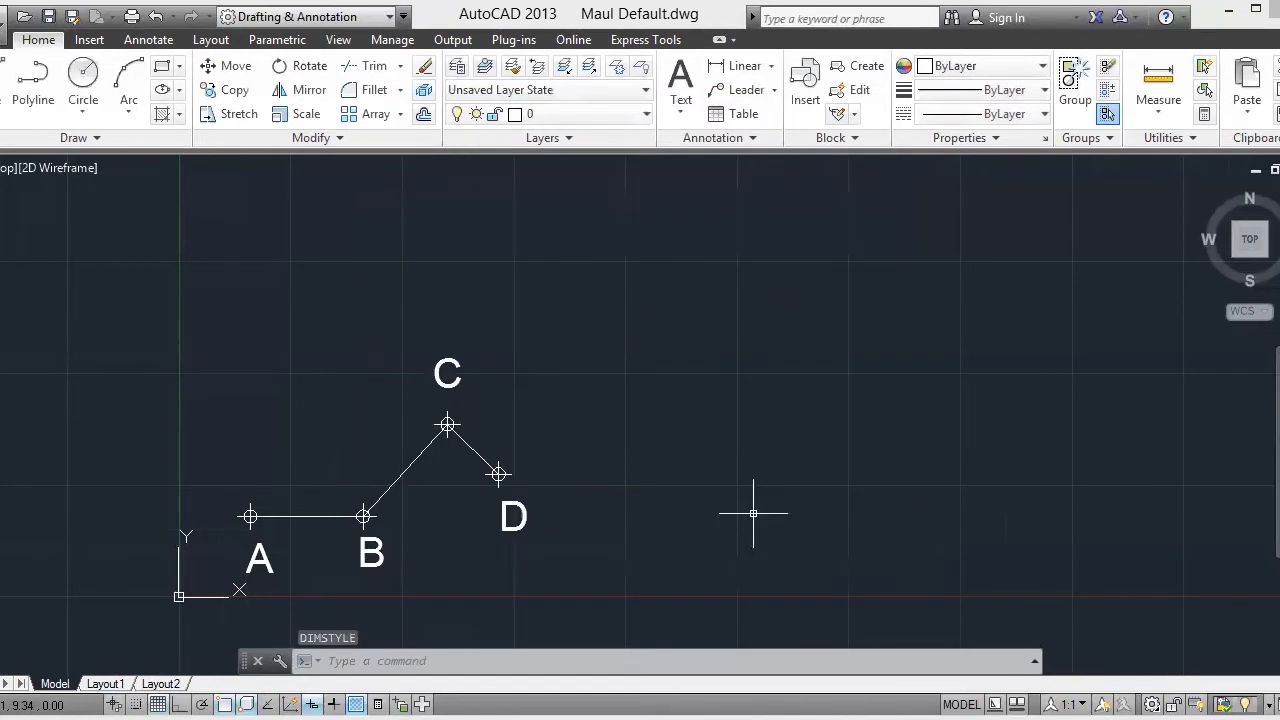
# Step: Add an aligned dimension for leg AB from point A to point B, placed just below the line
pyautogui.click(431, 658)
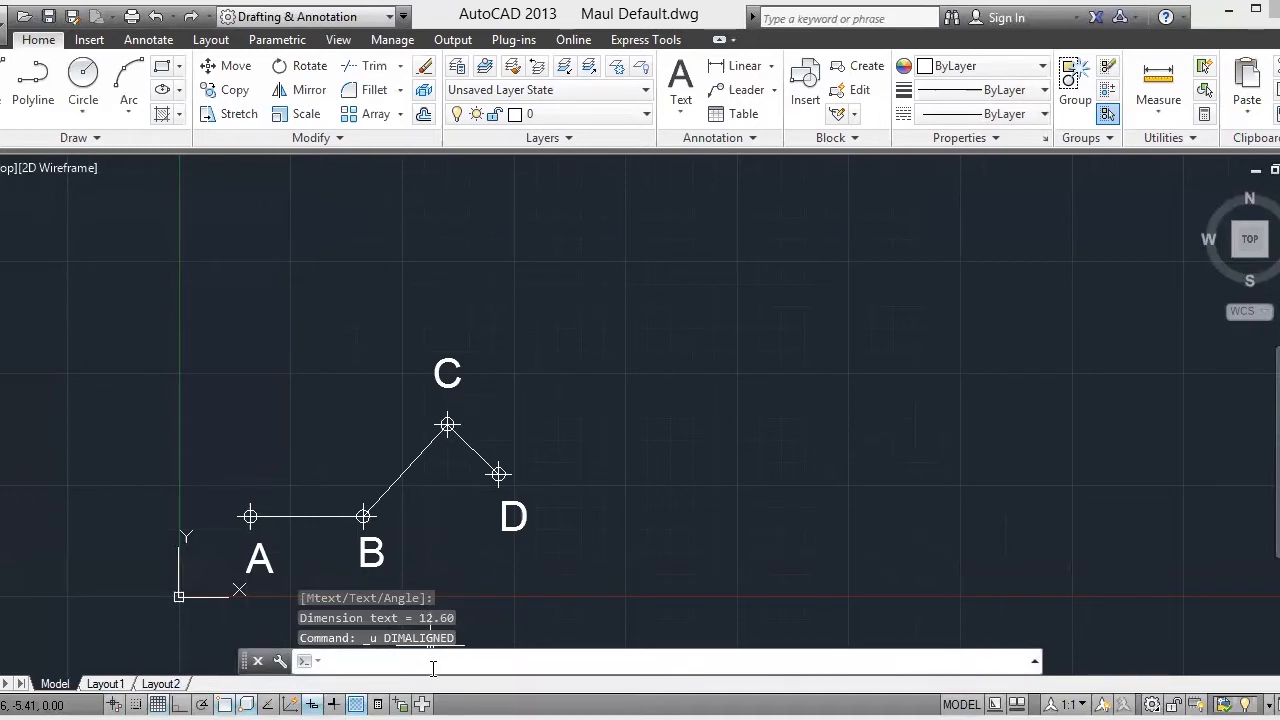
pyautogui.write('DIMALI')
pyautogui.press('Return')
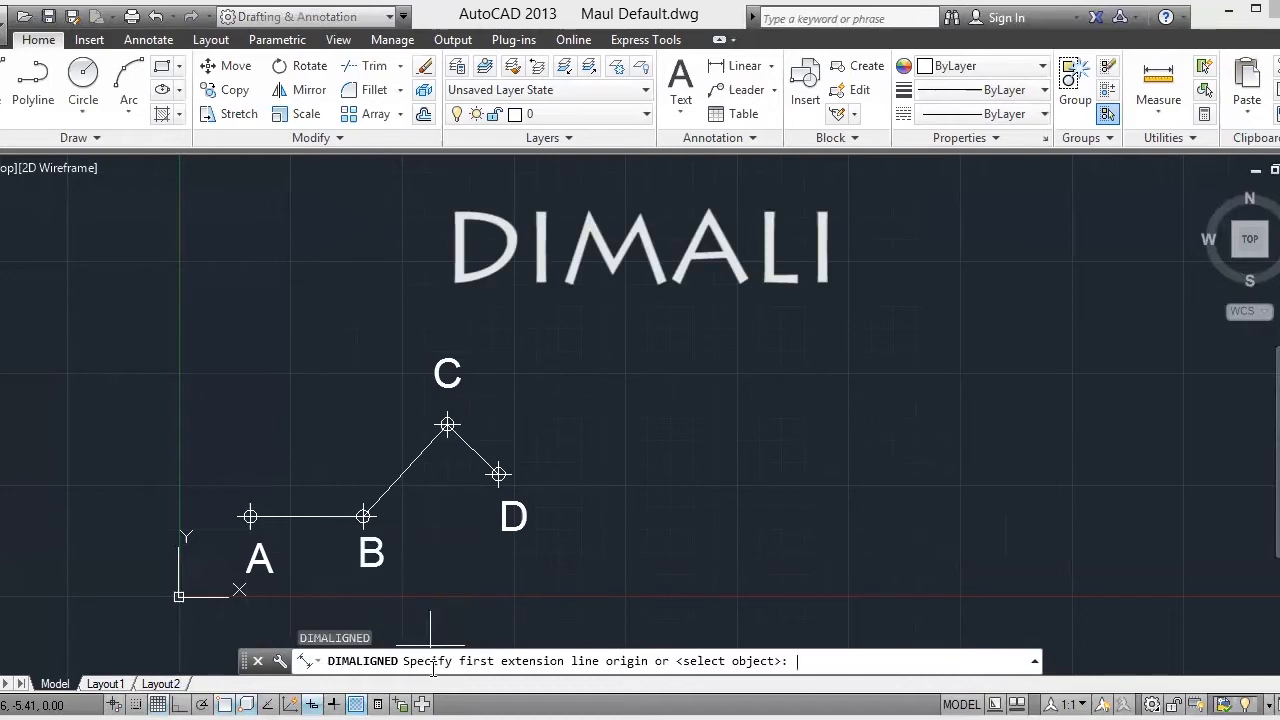
pyautogui.click(250, 517)
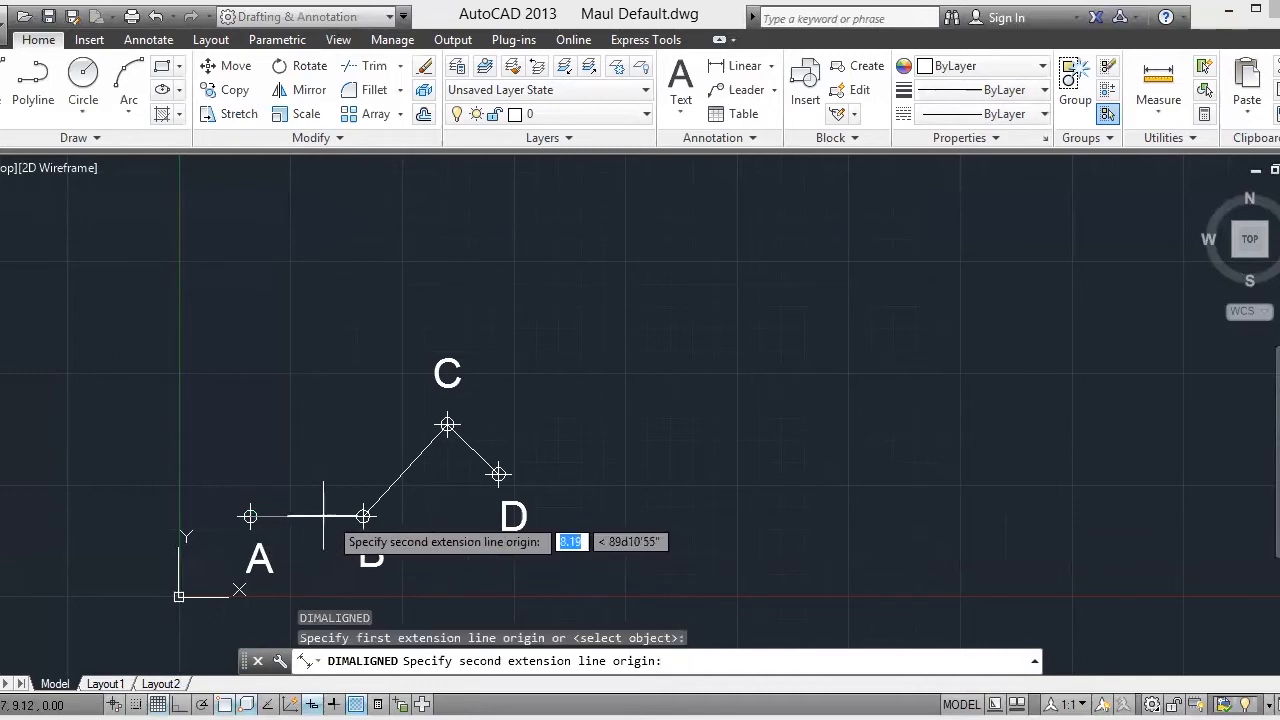
pyautogui.click(363, 517)
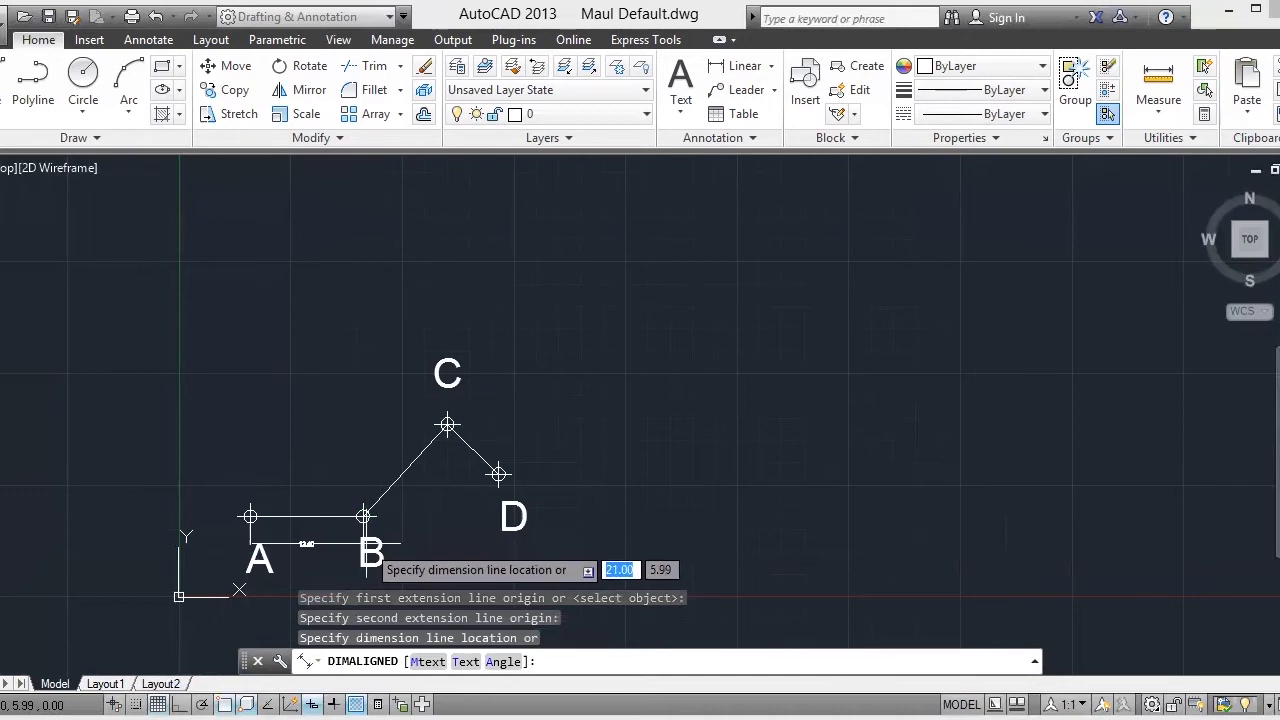
pyautogui.click(368, 543)
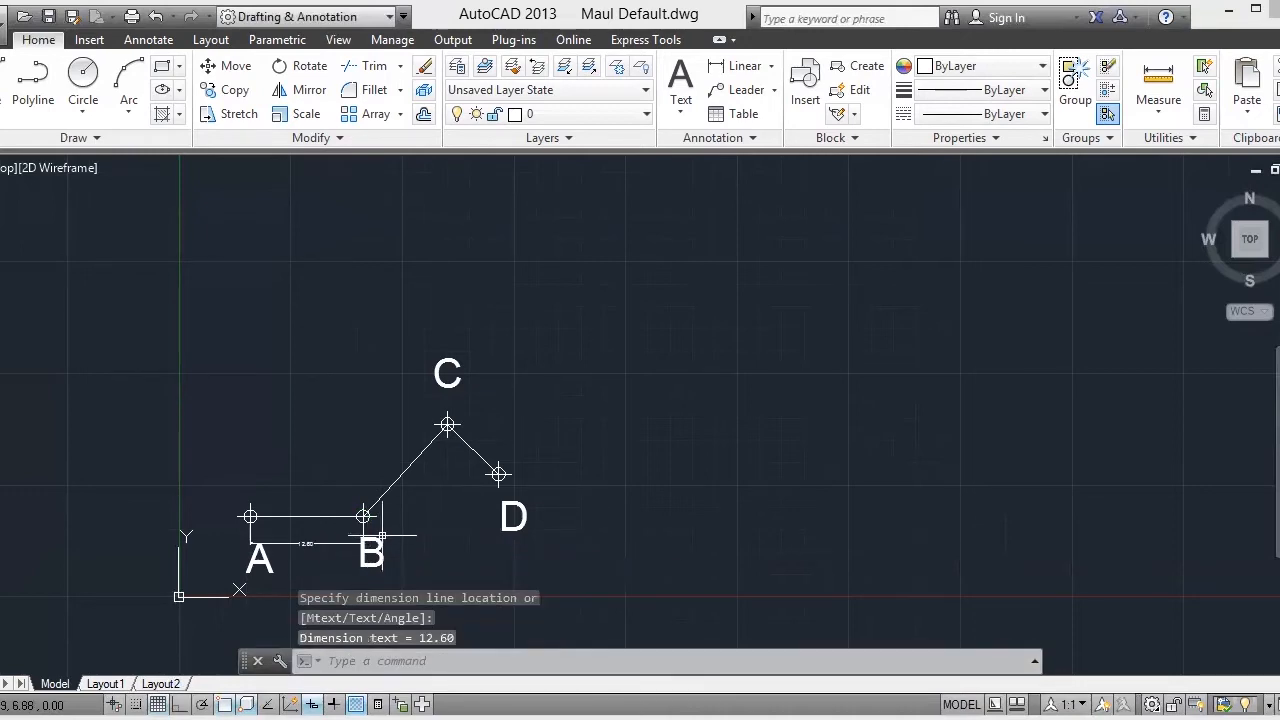
# Step: Add an aligned dimension for leg BC from point B to point C, offset below the sloping line
pyautogui.scroll(2, 370, 542)
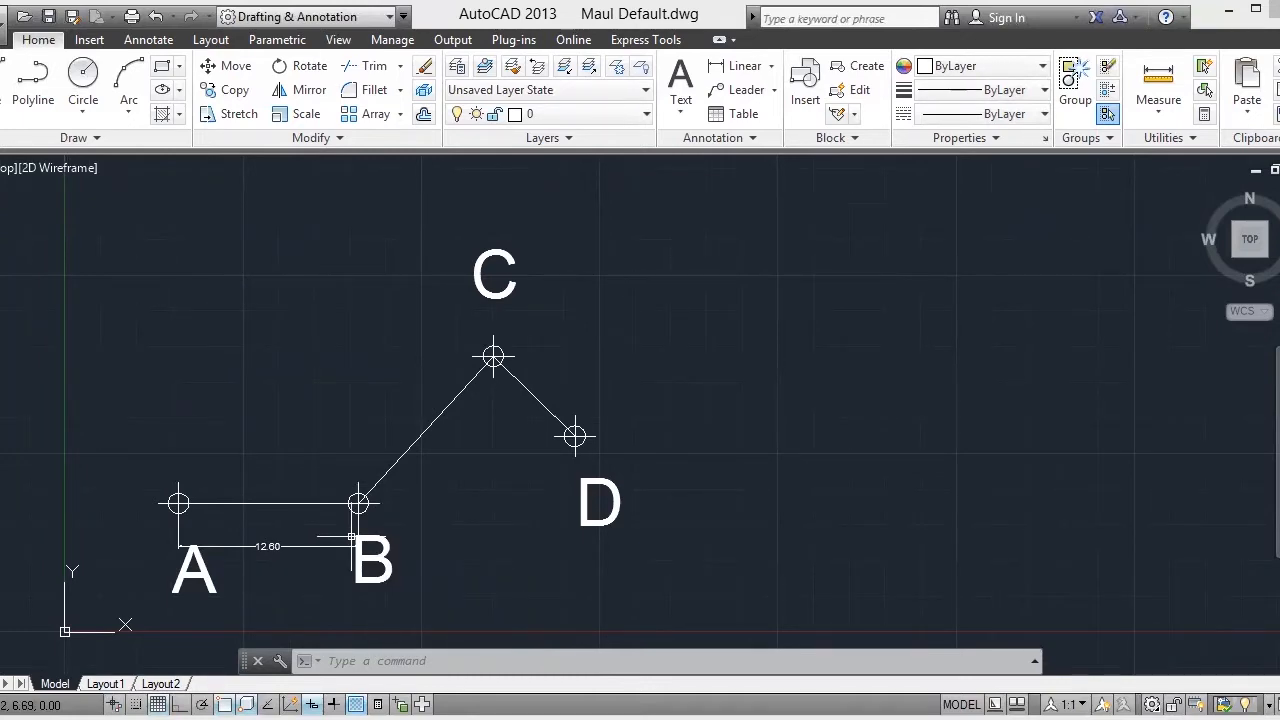
pyautogui.write('D')
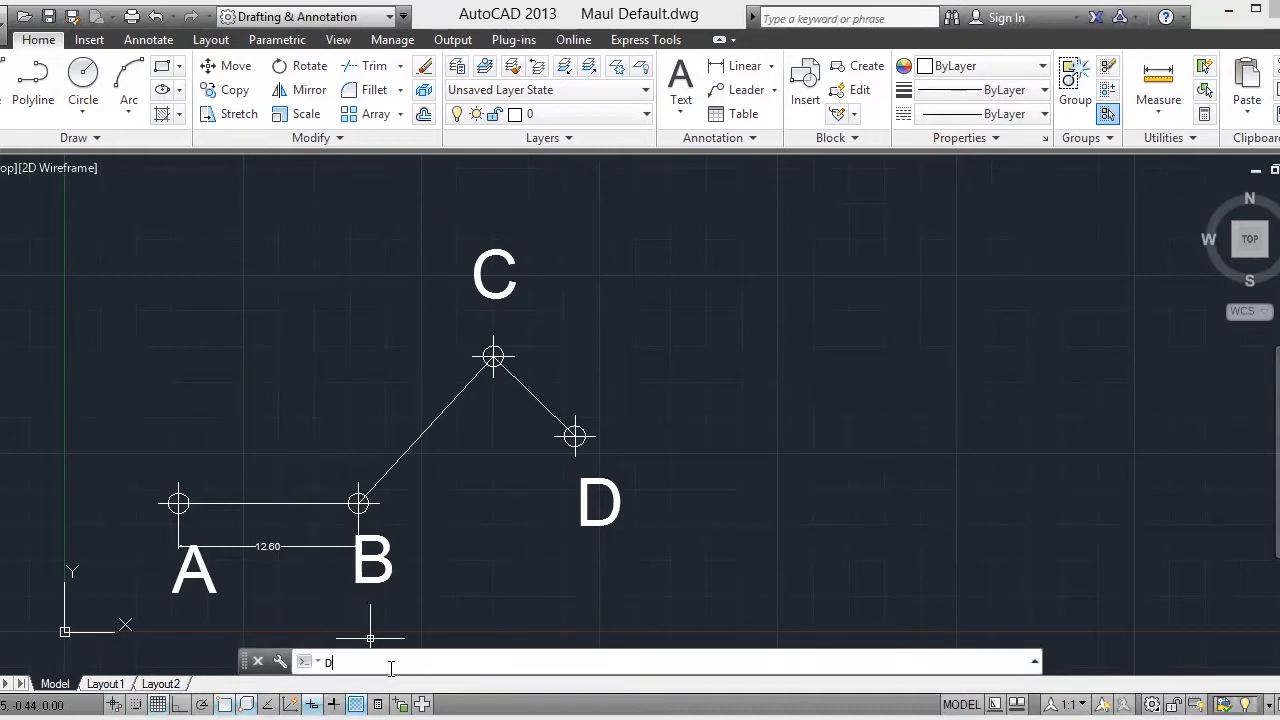
pyautogui.write('IMALI')
pyautogui.press('Return')
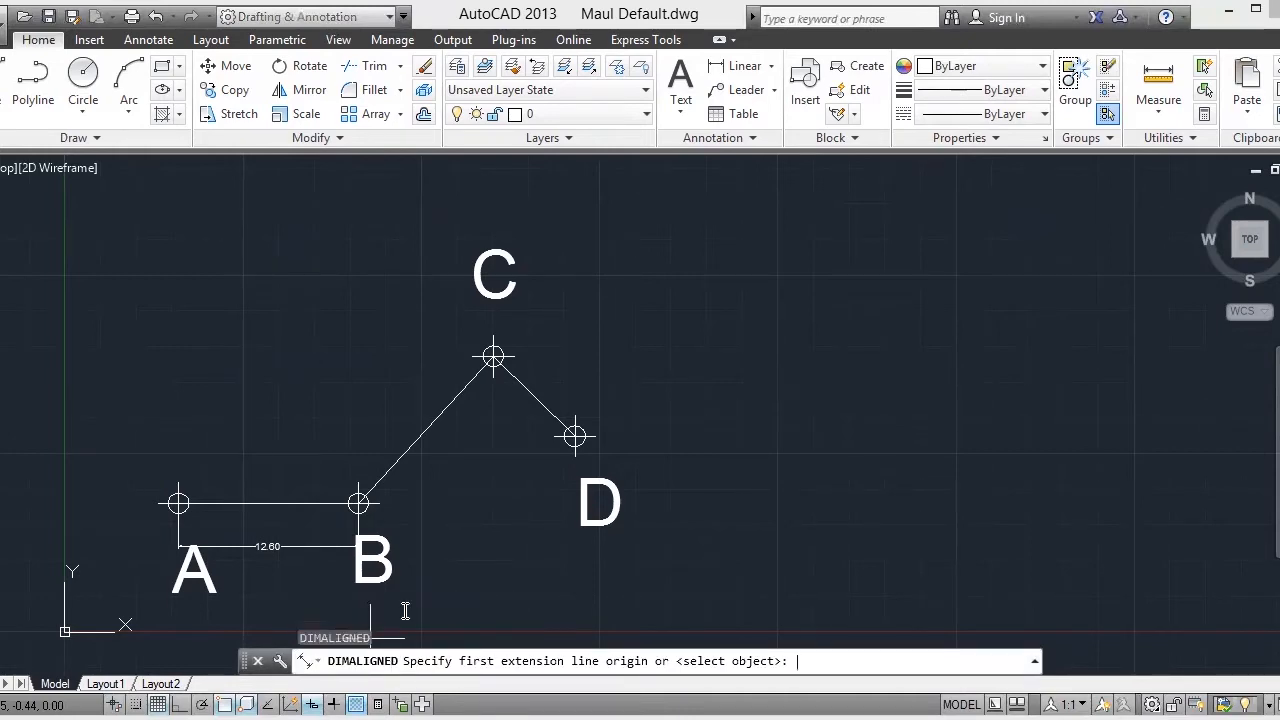
pyautogui.click(358, 503)
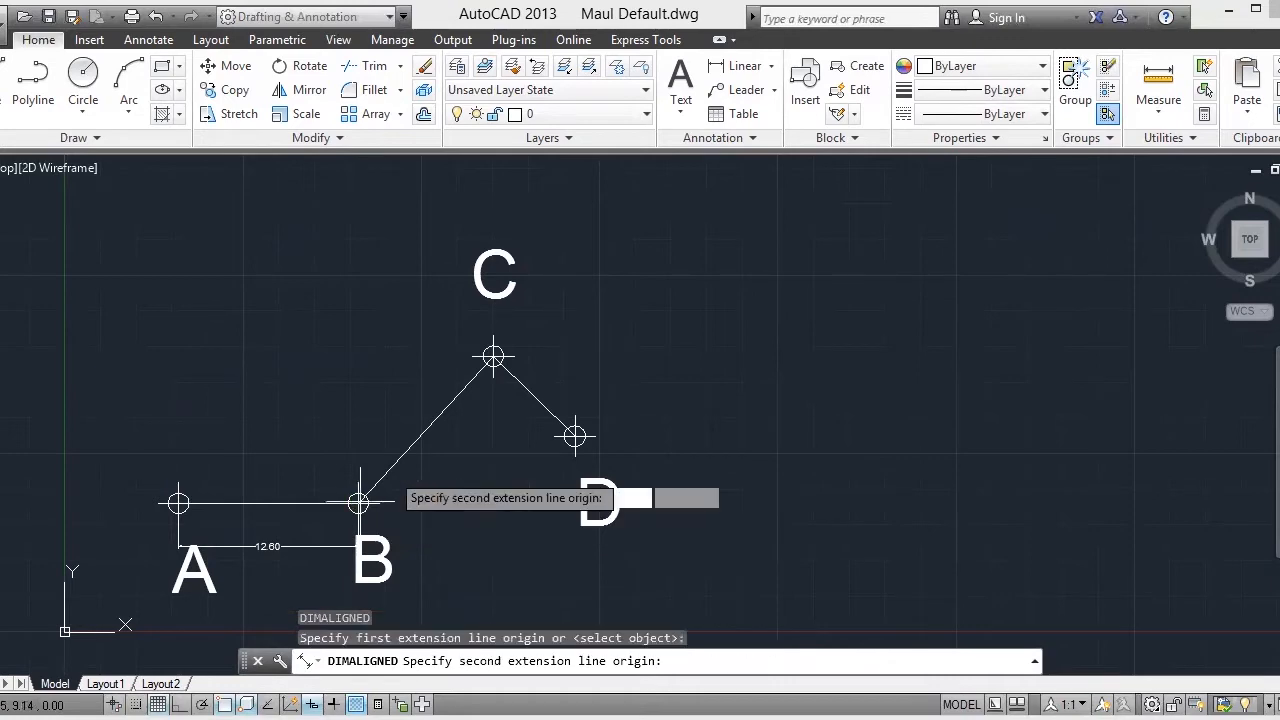
pyautogui.click(493, 356)
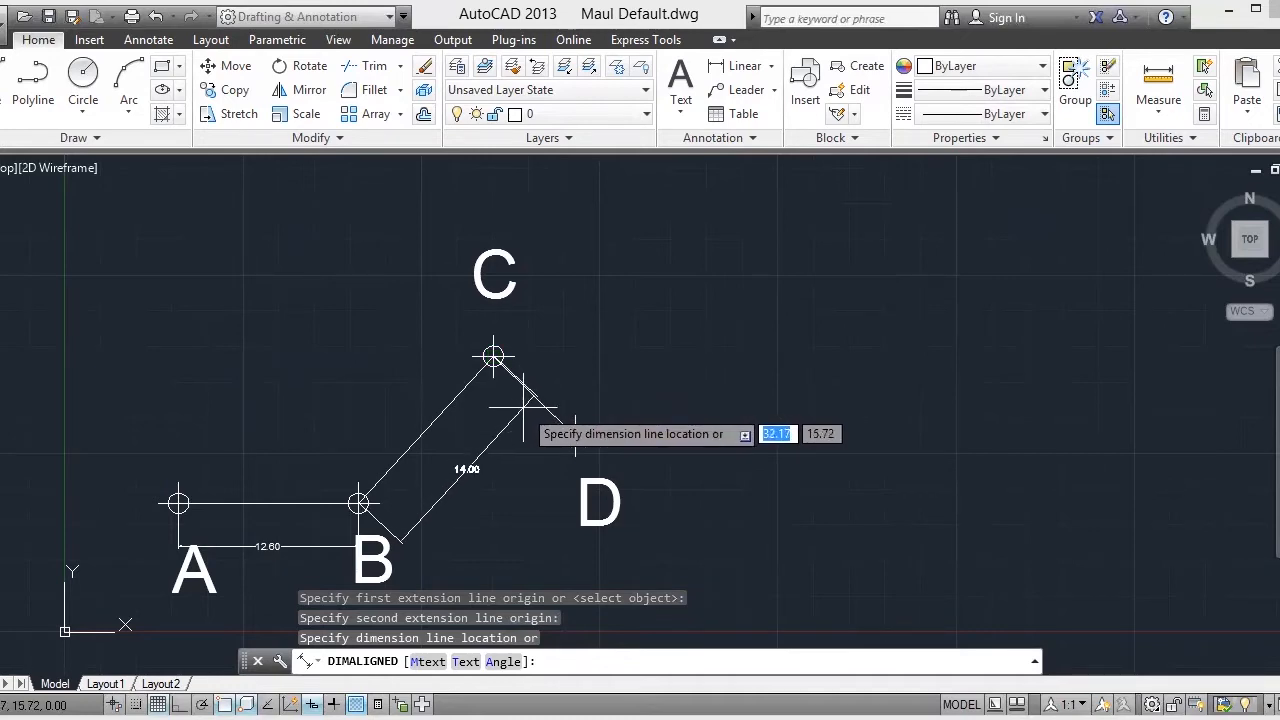
pyautogui.click(523, 408)
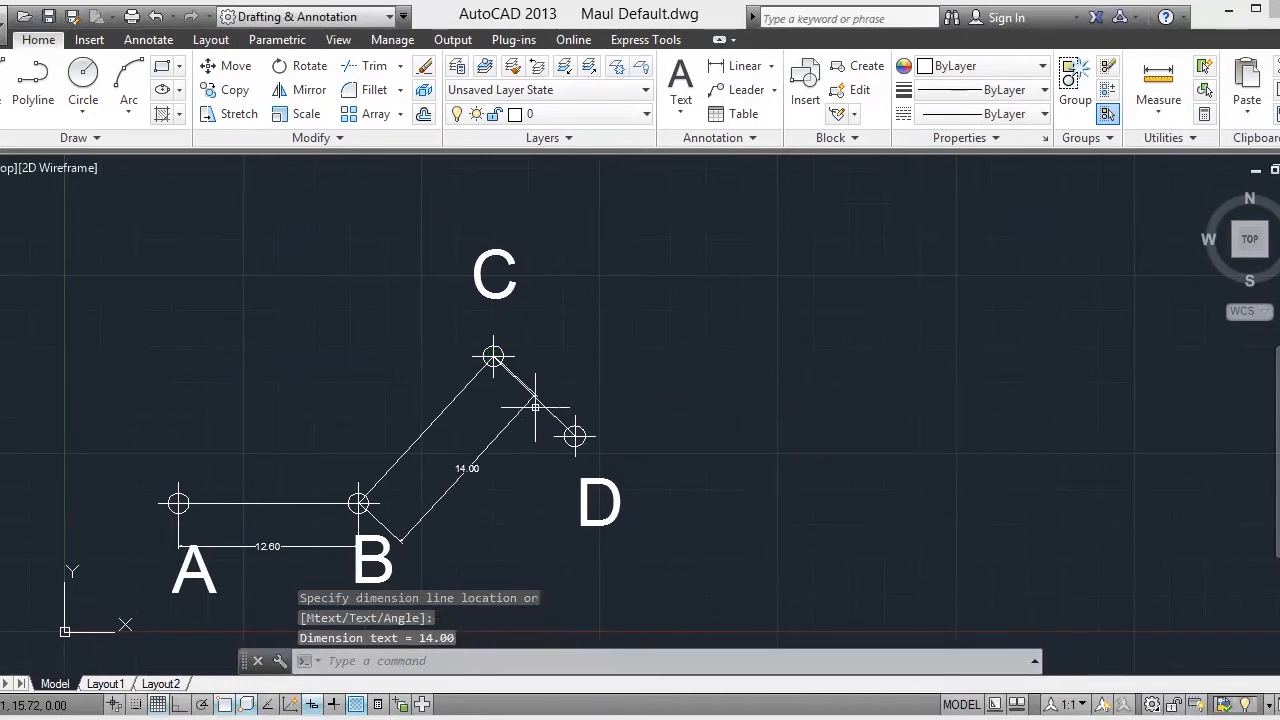
# Step: Add an aligned dimension for leg CD from point C to point D, offset above the sloping line
pyautogui.click(615, 655)
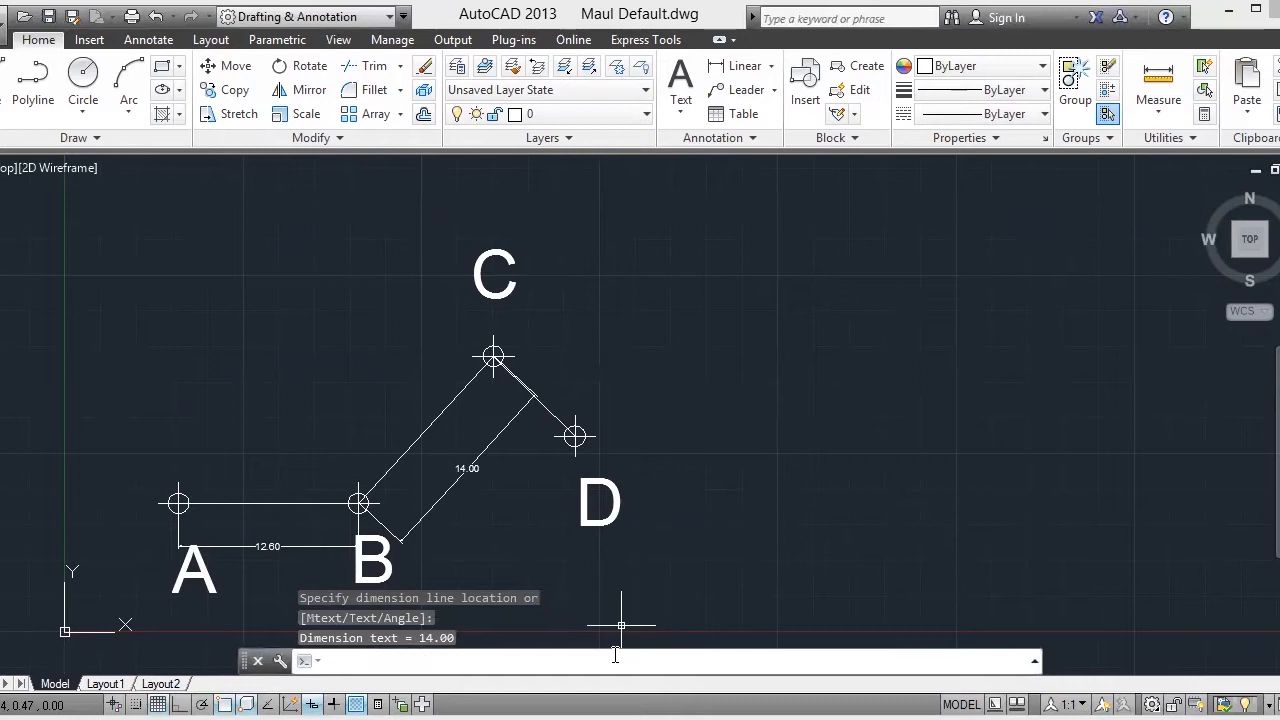
pyautogui.write('DIMALI')
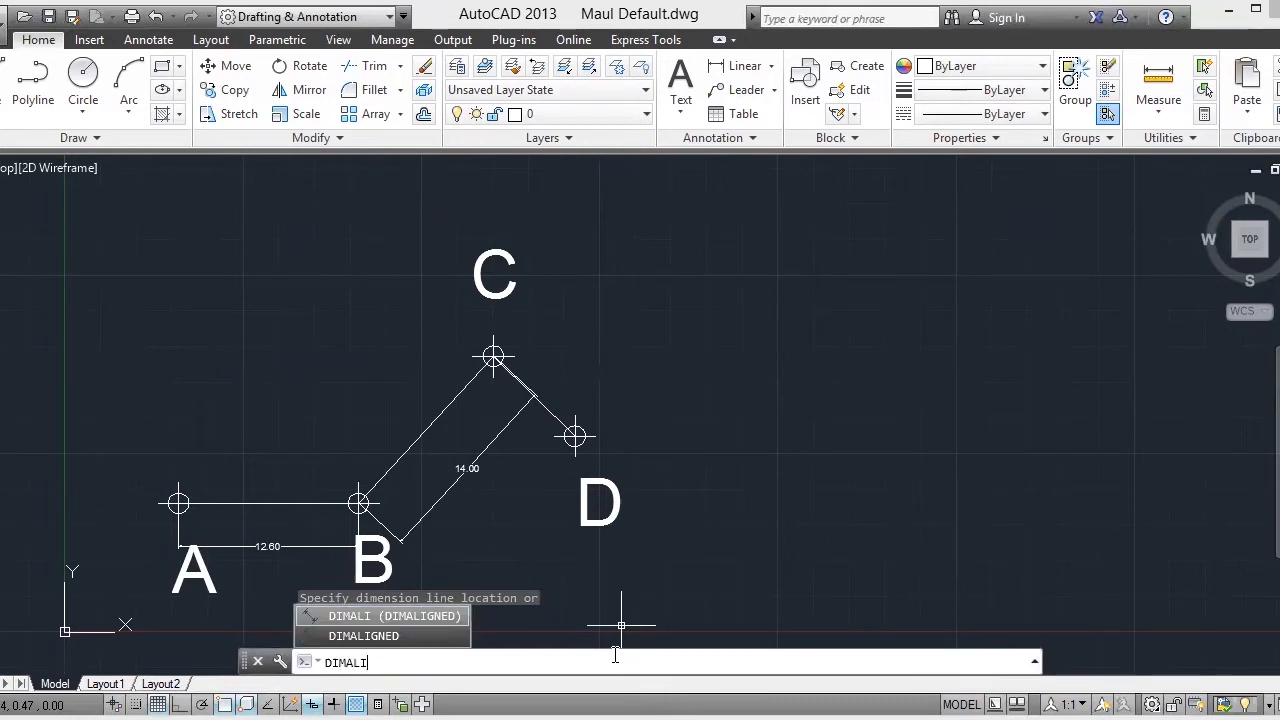
pyautogui.press('Return')
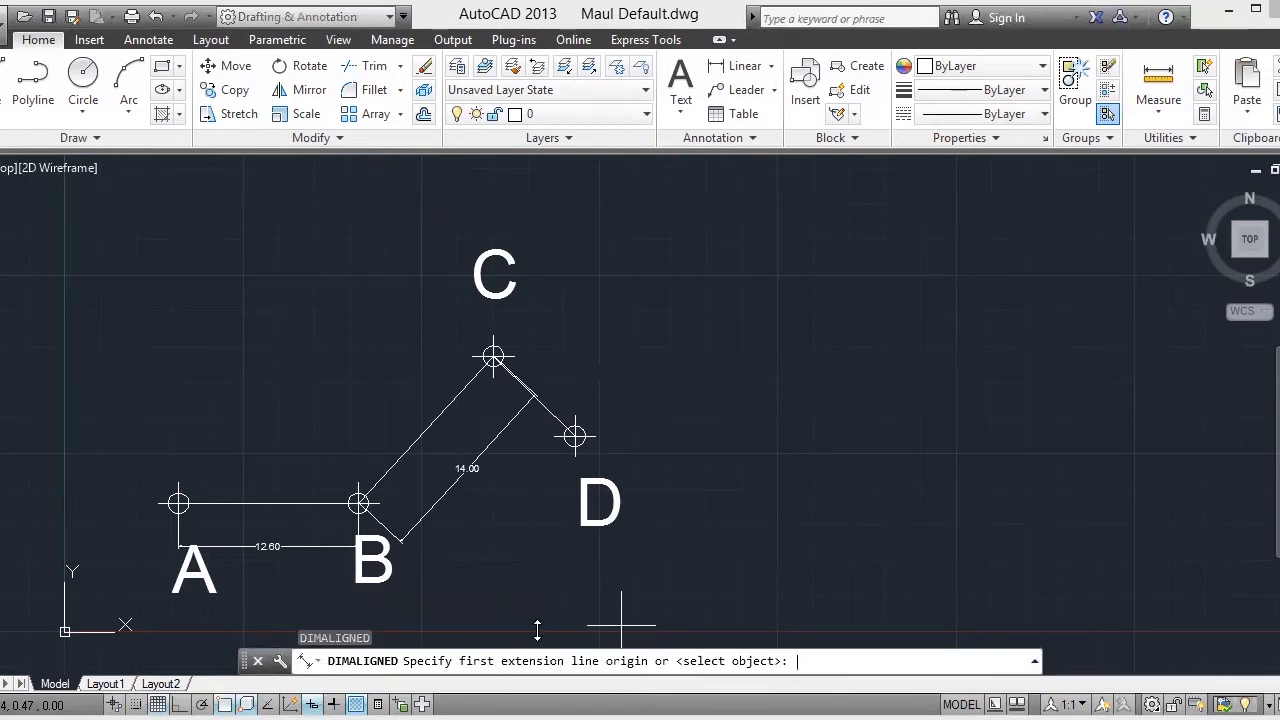
pyautogui.click(493, 356)
pyautogui.click(574, 435)
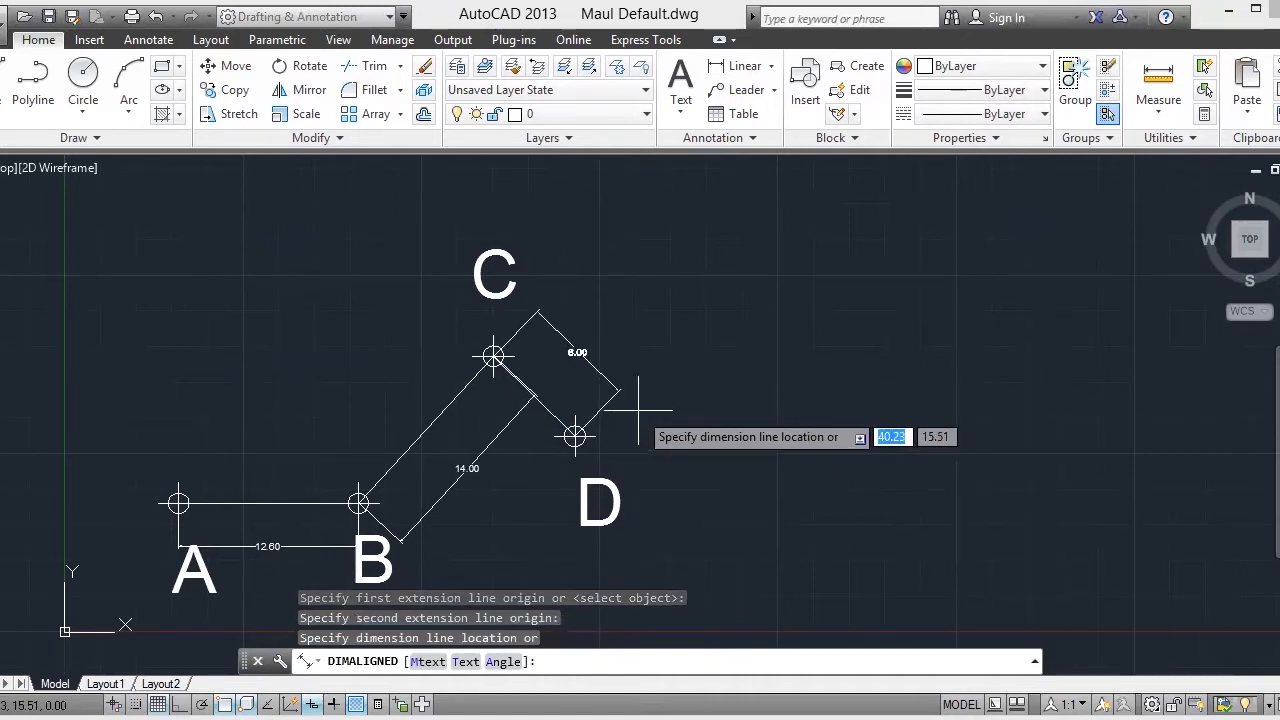
pyautogui.click(642, 404)
# Step: Add an angular dimension at point B between legs AB and BC, with its arc above the vertex
pyautogui.scroll(2, 638, 397)
pyautogui.scroll(-4, 638, 397)
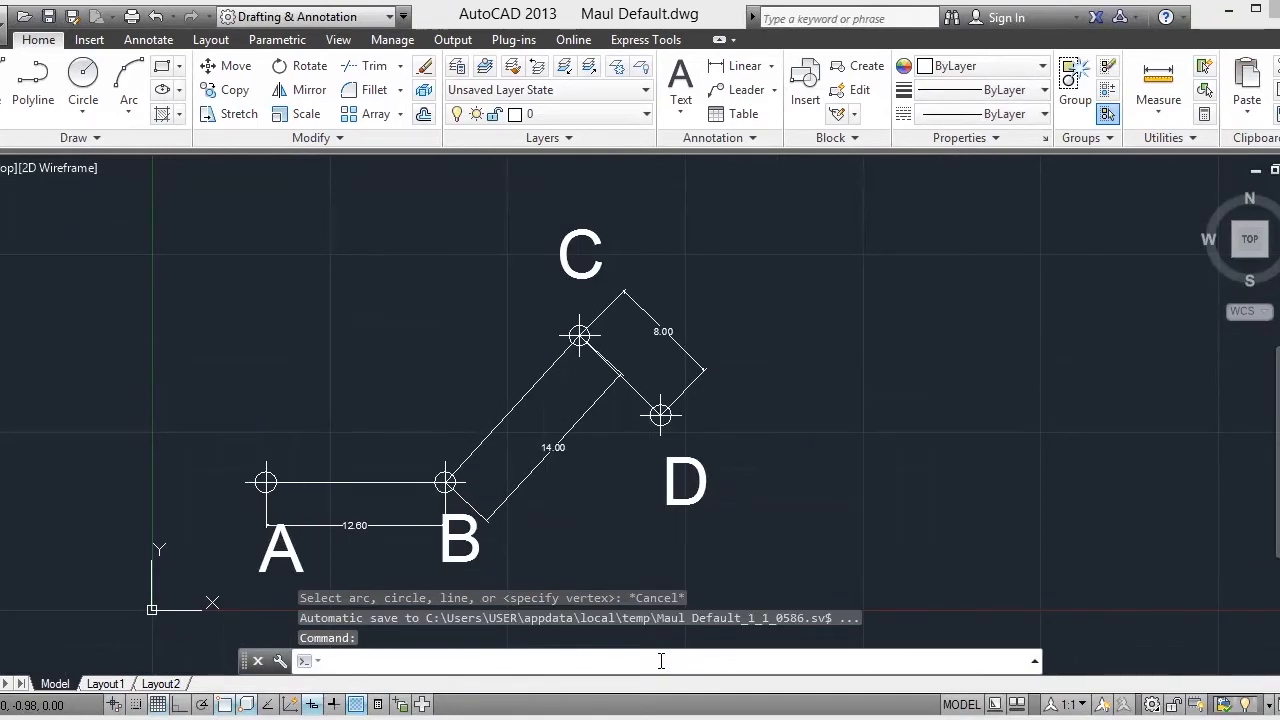
pyautogui.write('DIMANG')
pyautogui.press('Return')
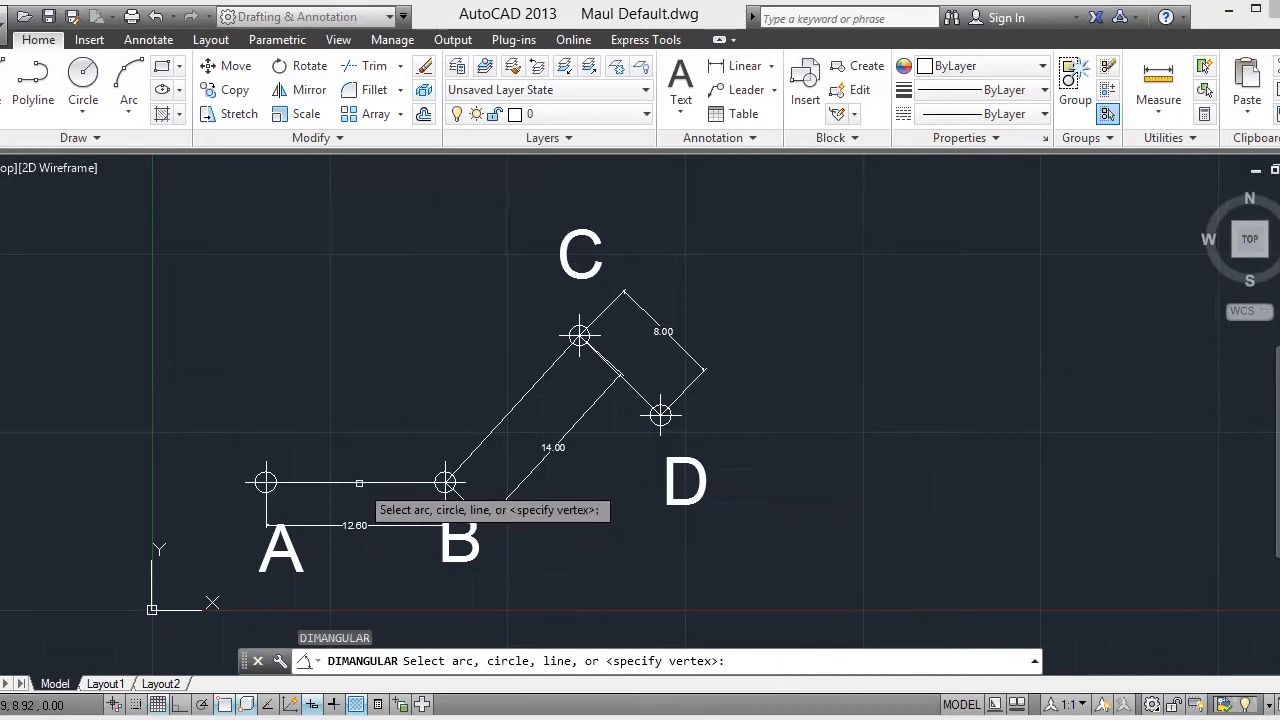
pyautogui.click(359, 483)
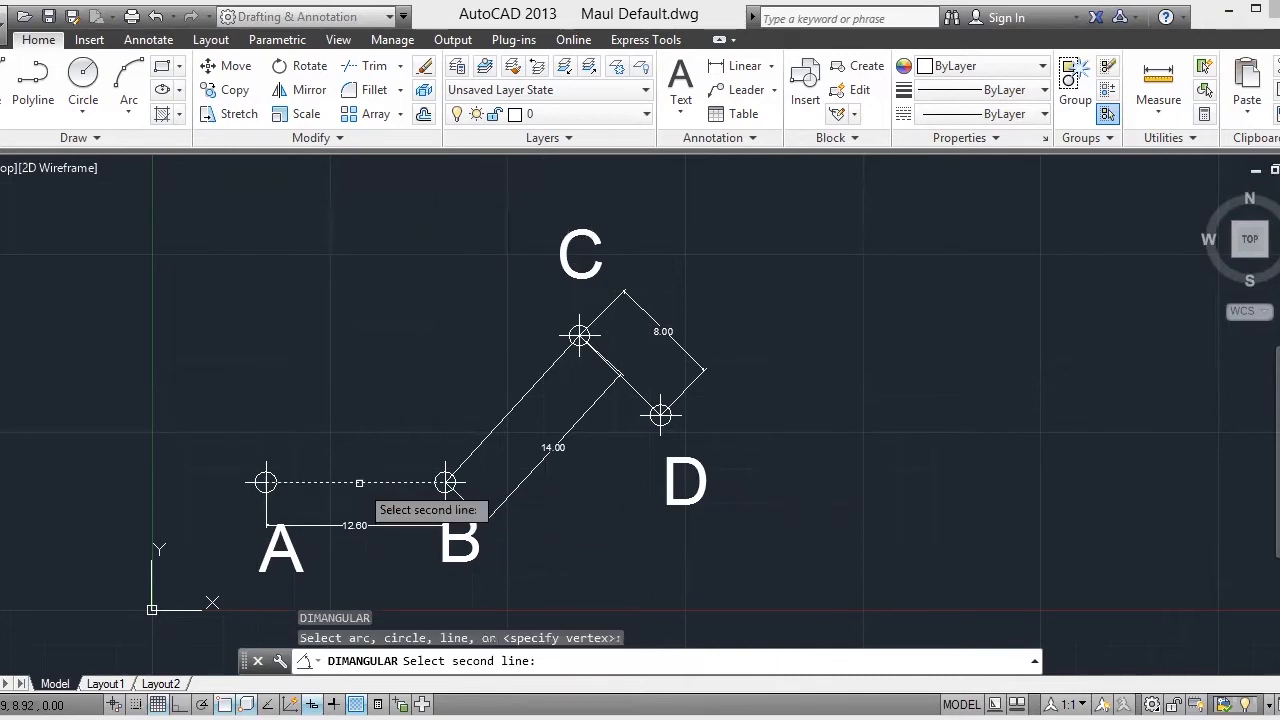
pyautogui.click(502, 420)
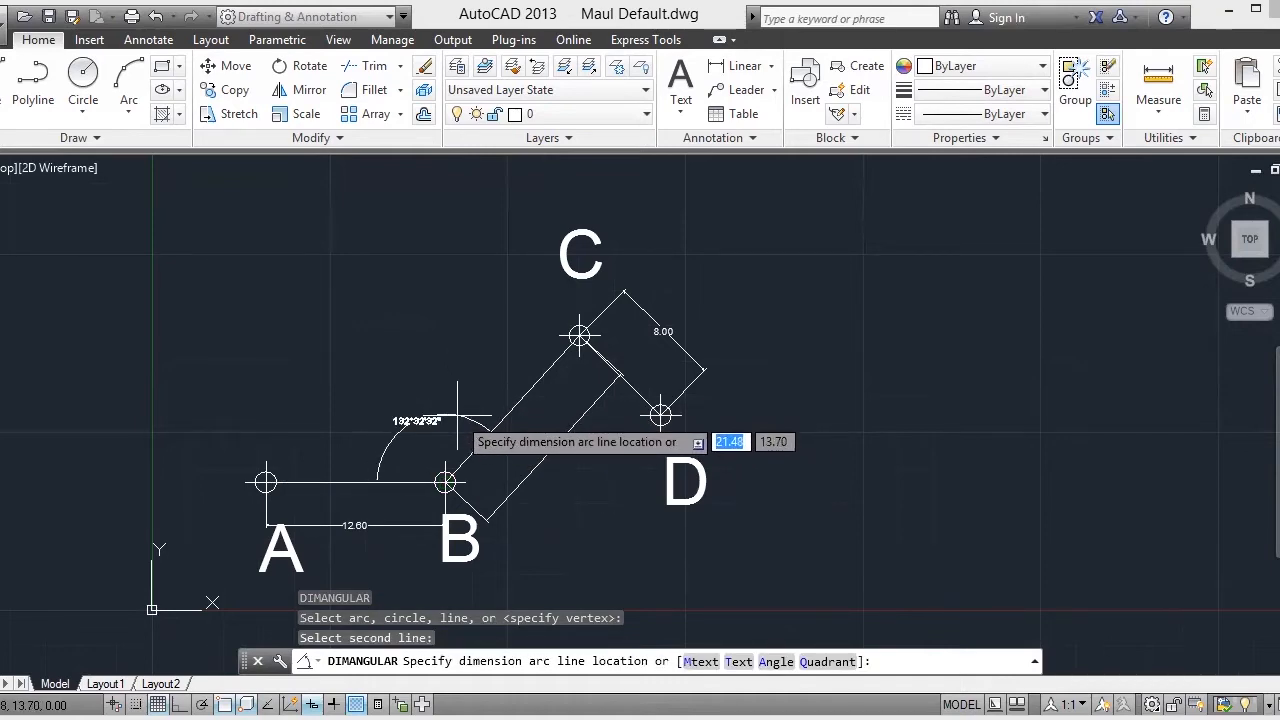
pyautogui.click(457, 416)
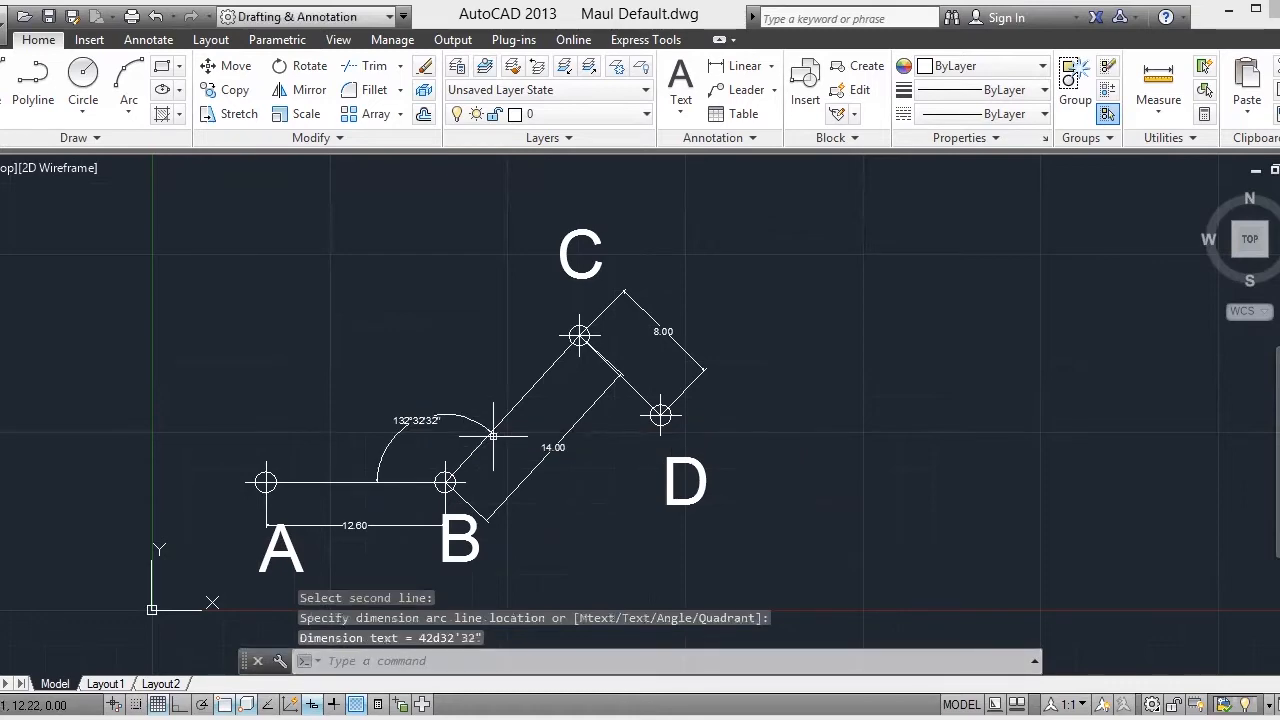
# Step: Add an angular dimension at point C between legs BC and CD, with its arc below the vertex
pyautogui.write('DIMANG')
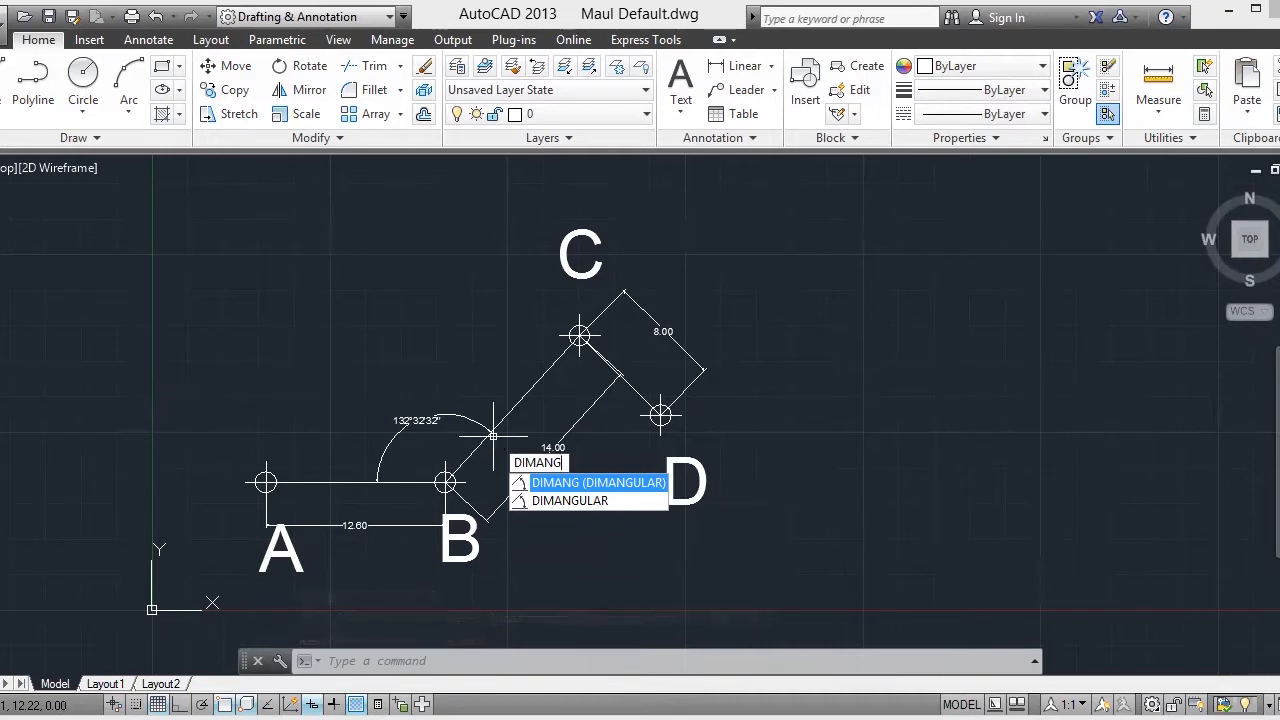
pyautogui.press('Return')
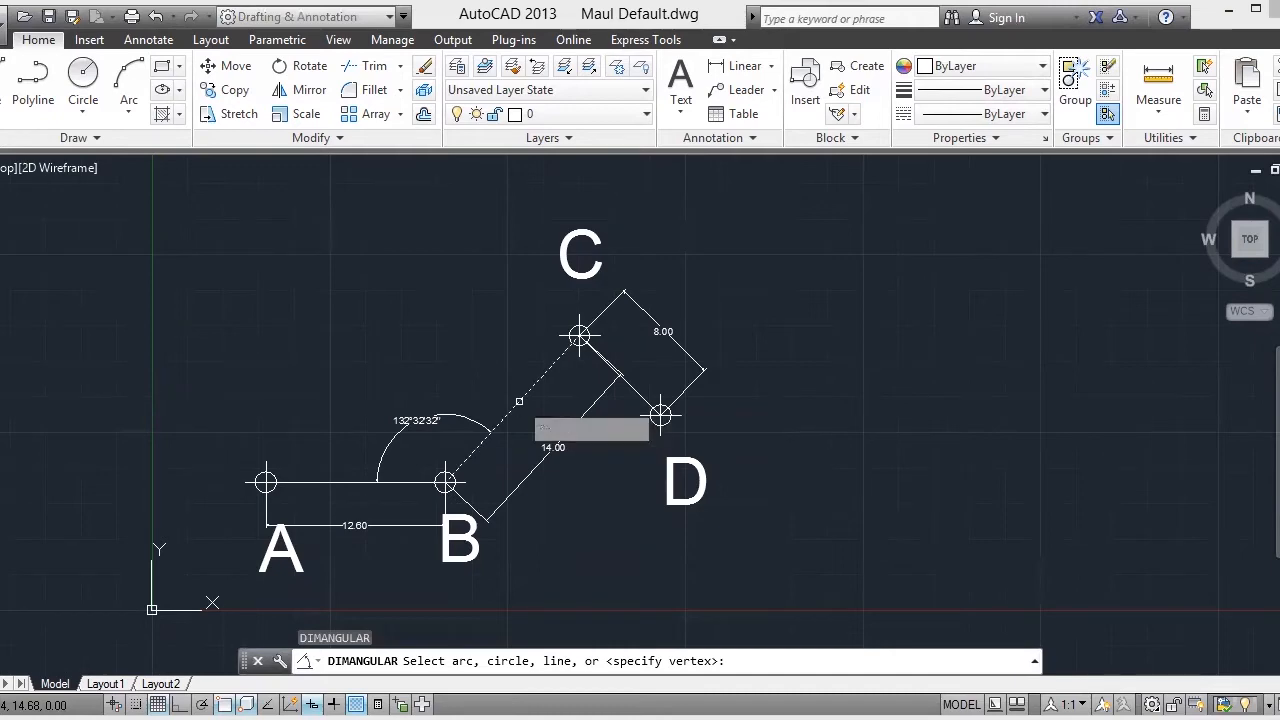
pyautogui.click(519, 401)
pyautogui.click(660, 413)
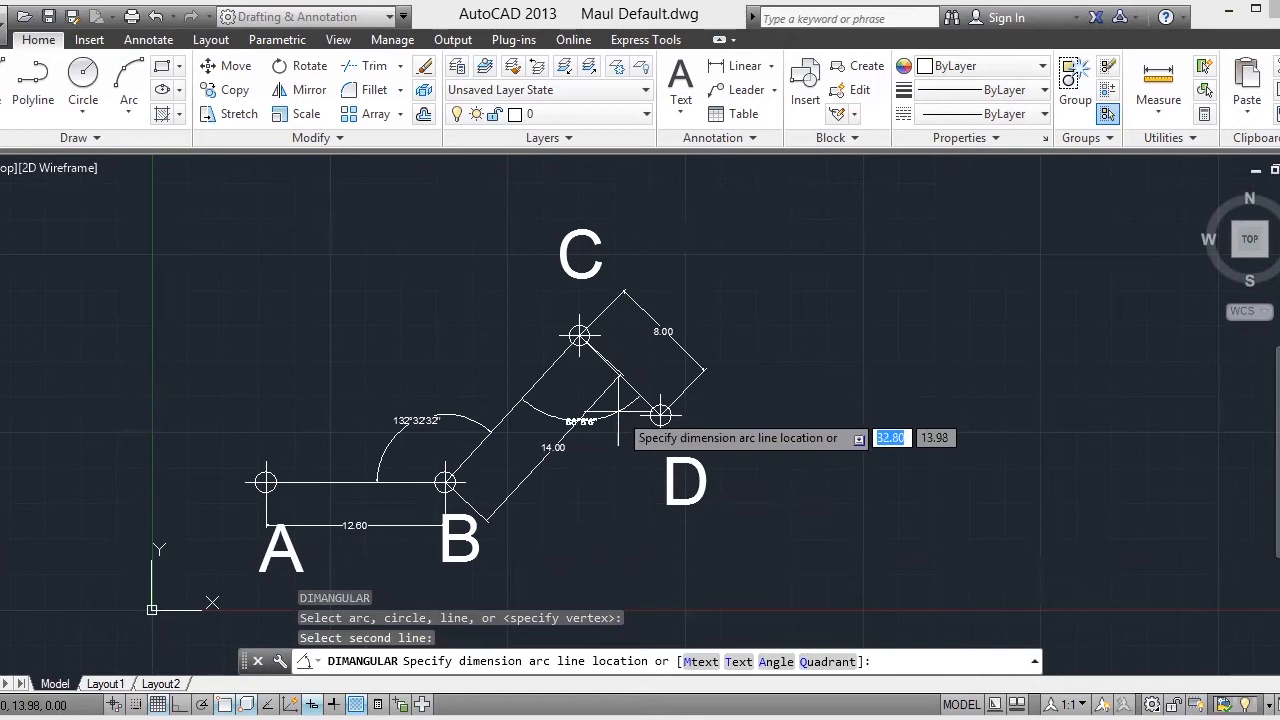
pyautogui.click(582, 412)
# Step: Create a new layer named TEXT in the Layer Properties Manager
pyautogui.scroll(2, 585, 509)
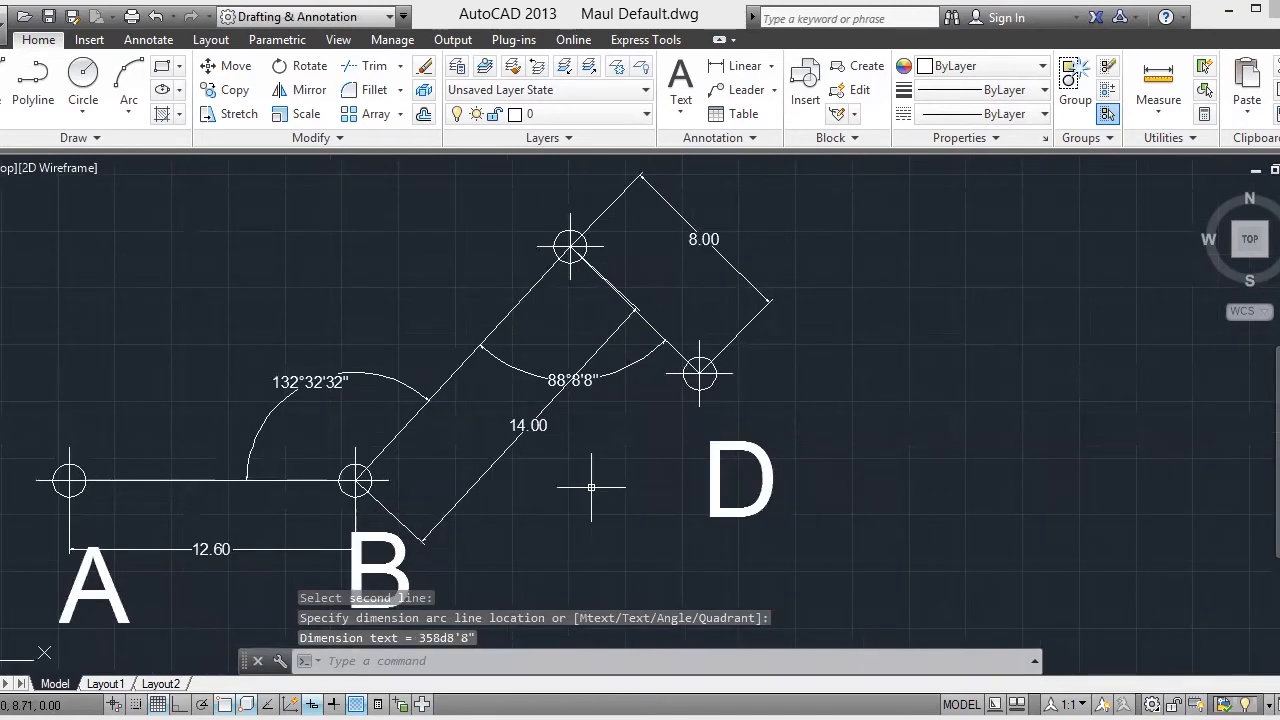
pyautogui.scroll(-3, 591, 487)
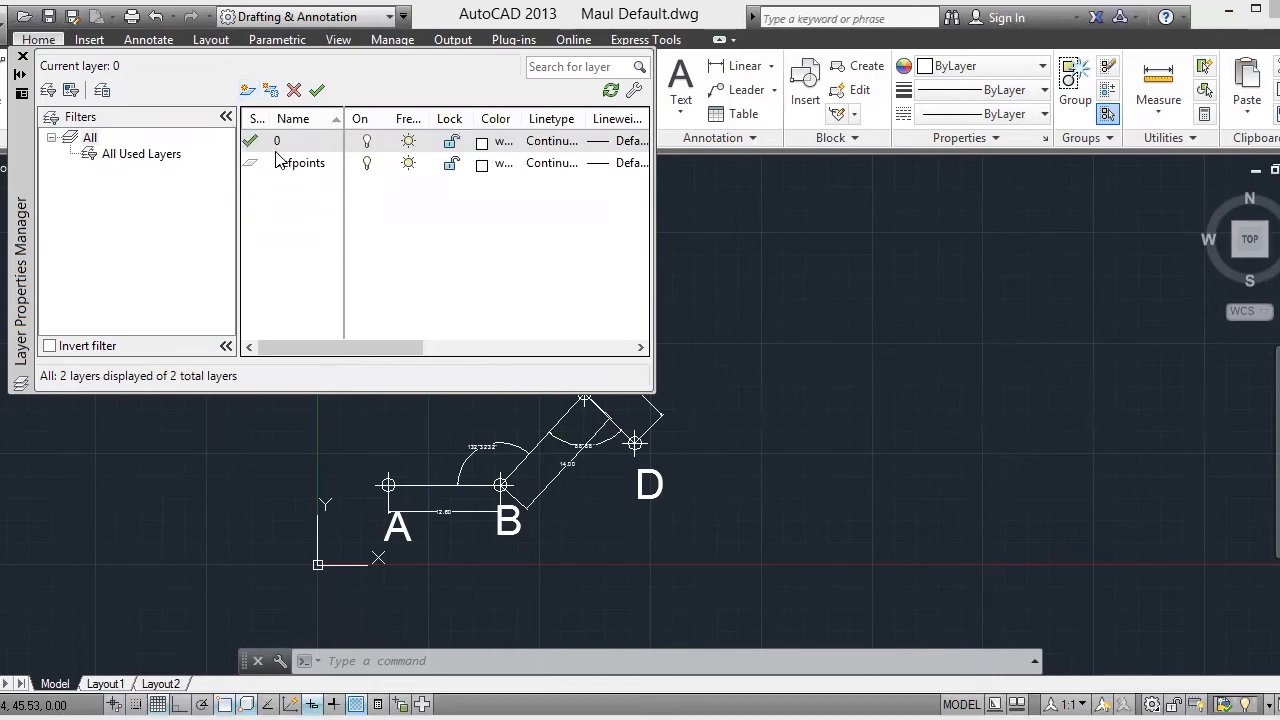
pyautogui.click(247, 91)
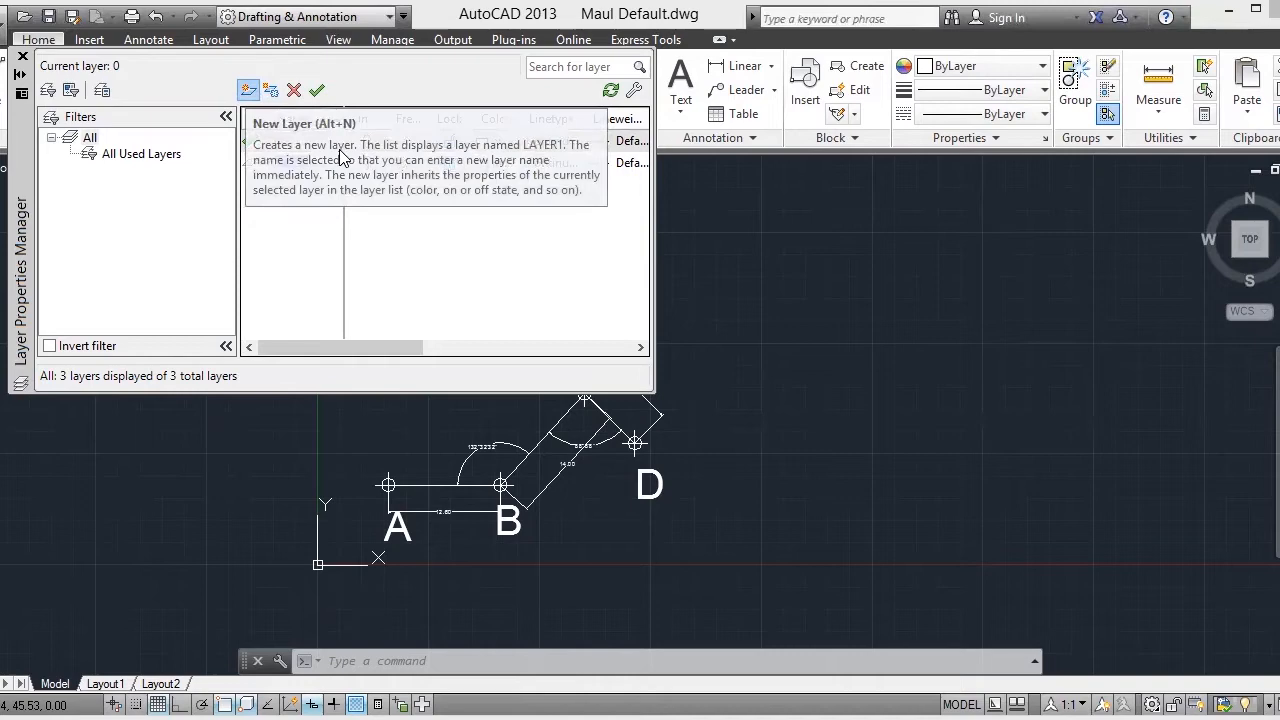
pyautogui.write('TE')
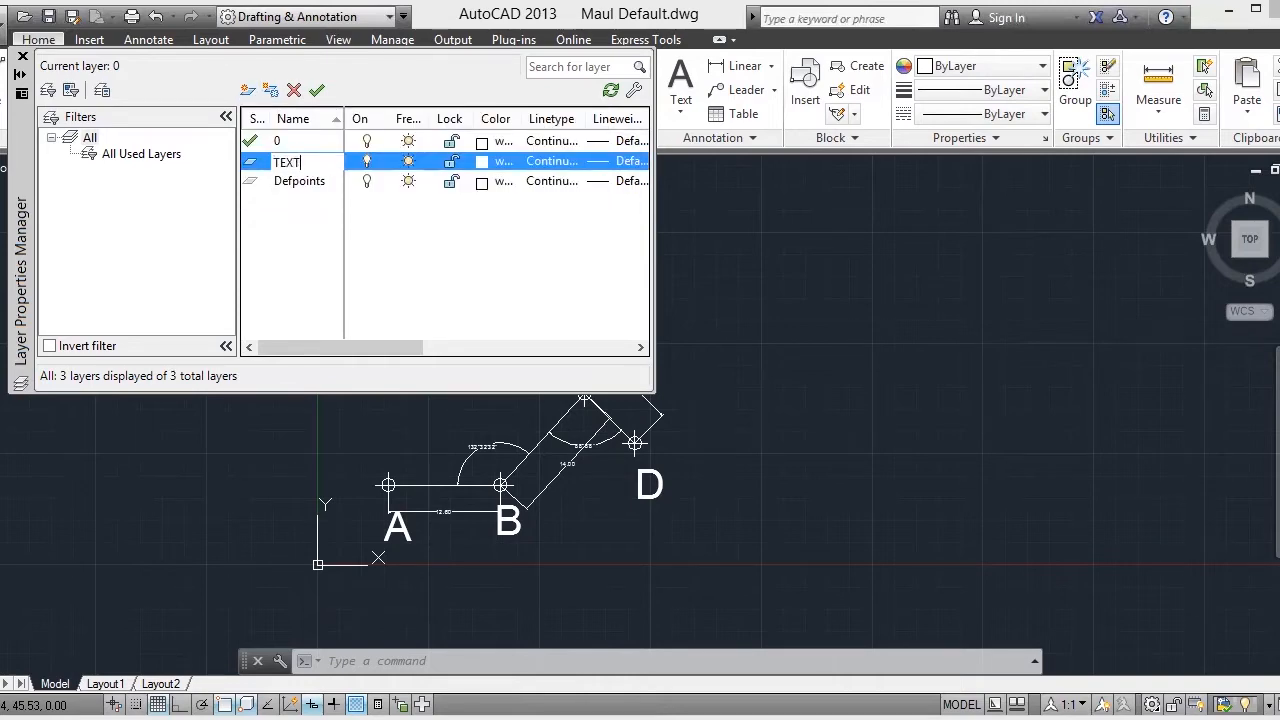
pyautogui.write('XT')
pyautogui.press('Return')
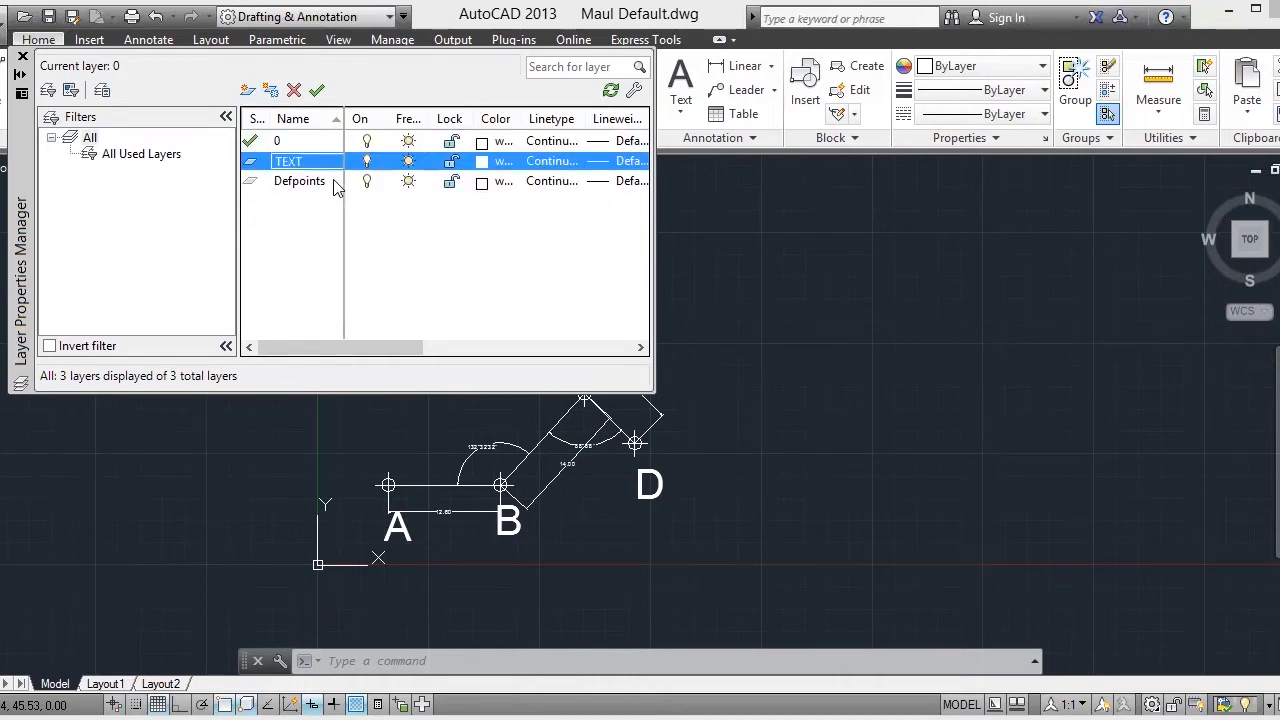
# Step: Create two new layers named POLYGON and TITIK
pyautogui.click(247, 91)
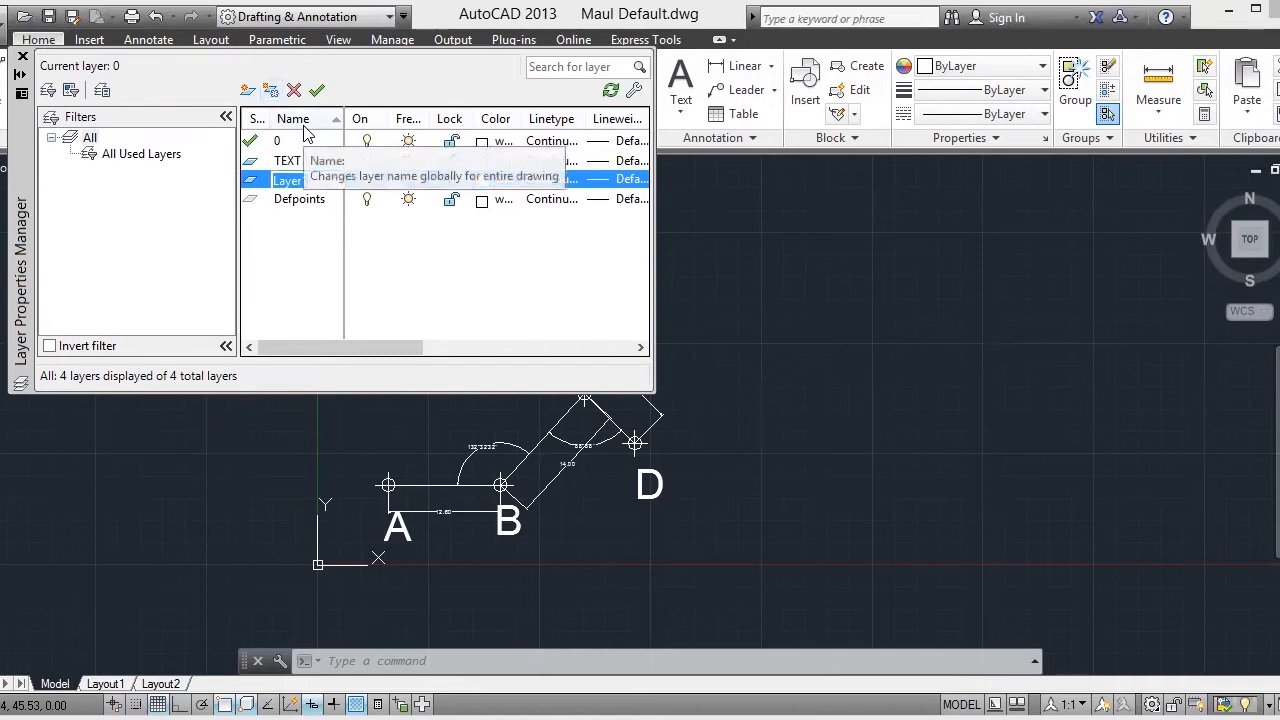
pyautogui.write('OOLYGON')
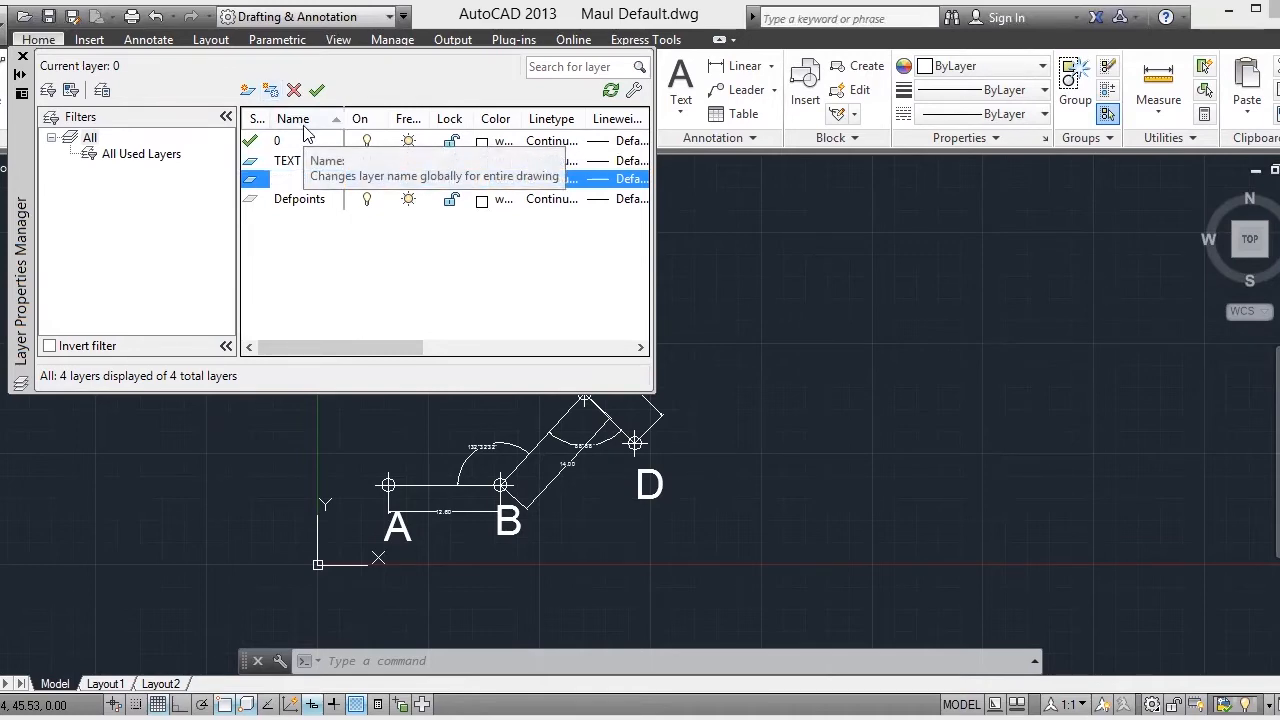
pyautogui.click(247, 91)
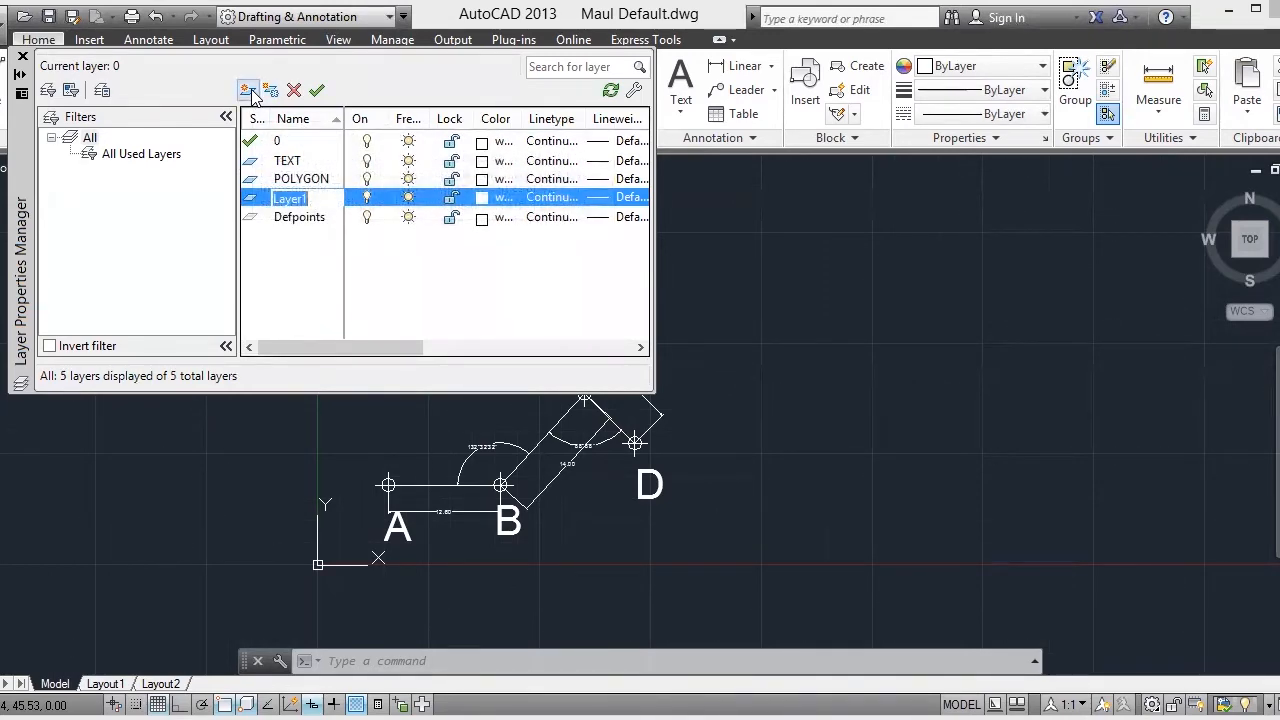
pyautogui.write('TITIK')
# Step: Create two more layers named UKURAN JARAK and UKURAN SUDUT
pyautogui.click(247, 91)
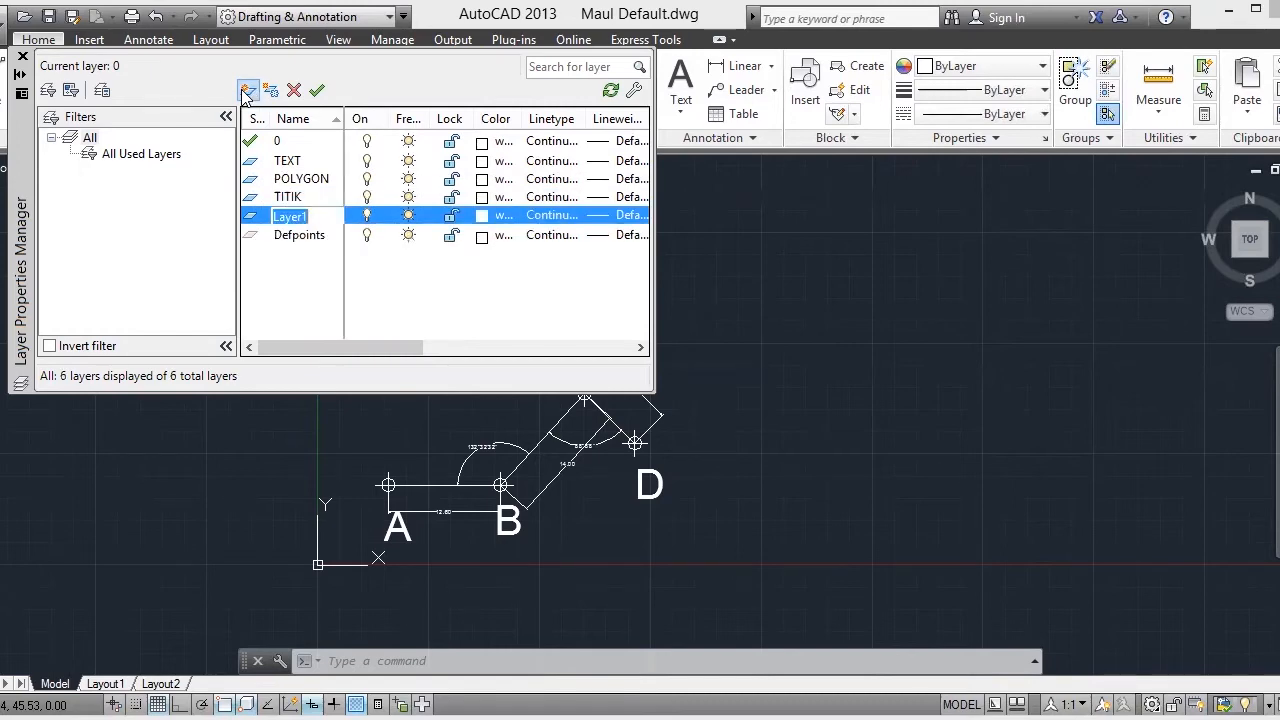
pyautogui.write('UKURAN')
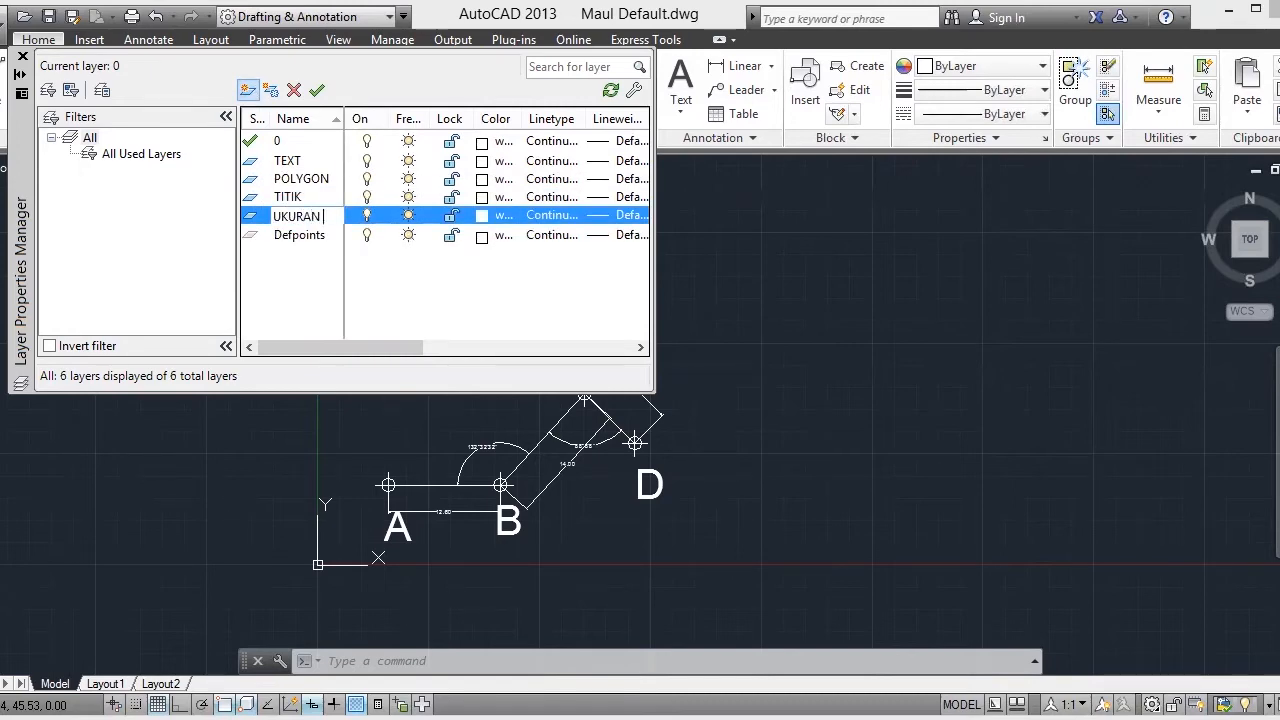
pyautogui.write(' JARAK')
pyautogui.press('Return')
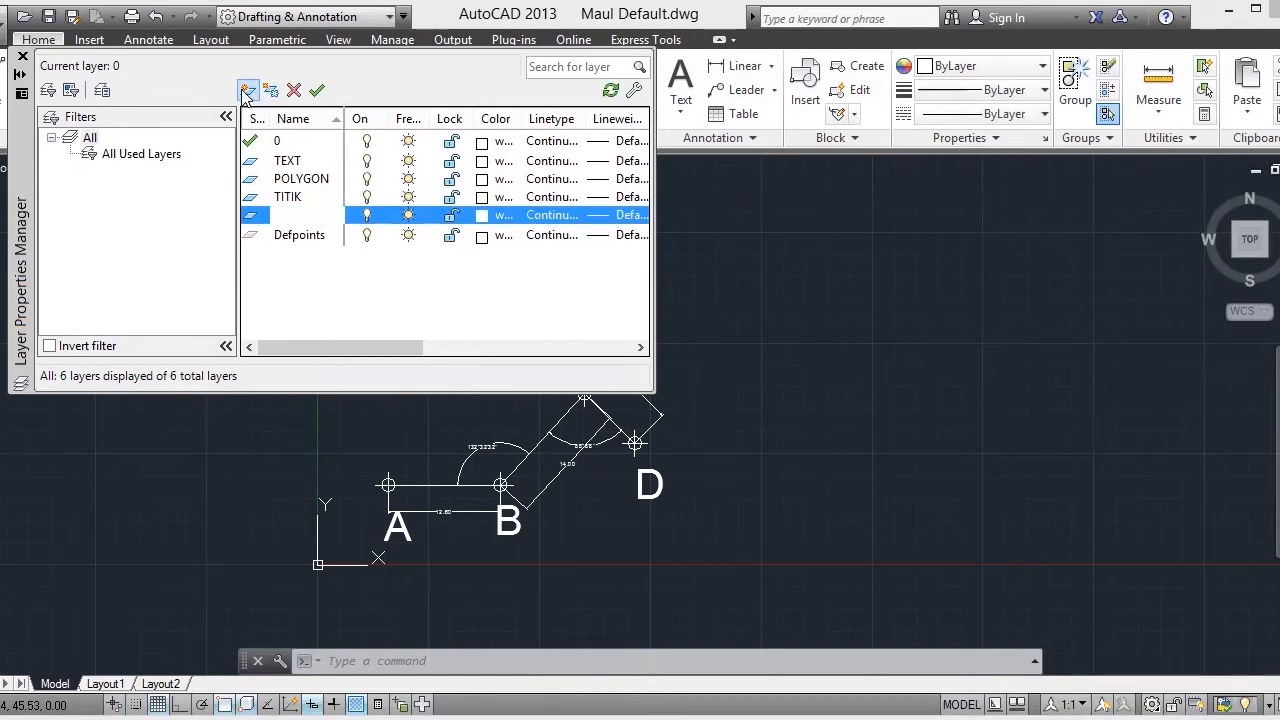
pyautogui.click(247, 91)
pyautogui.write('UKURA')
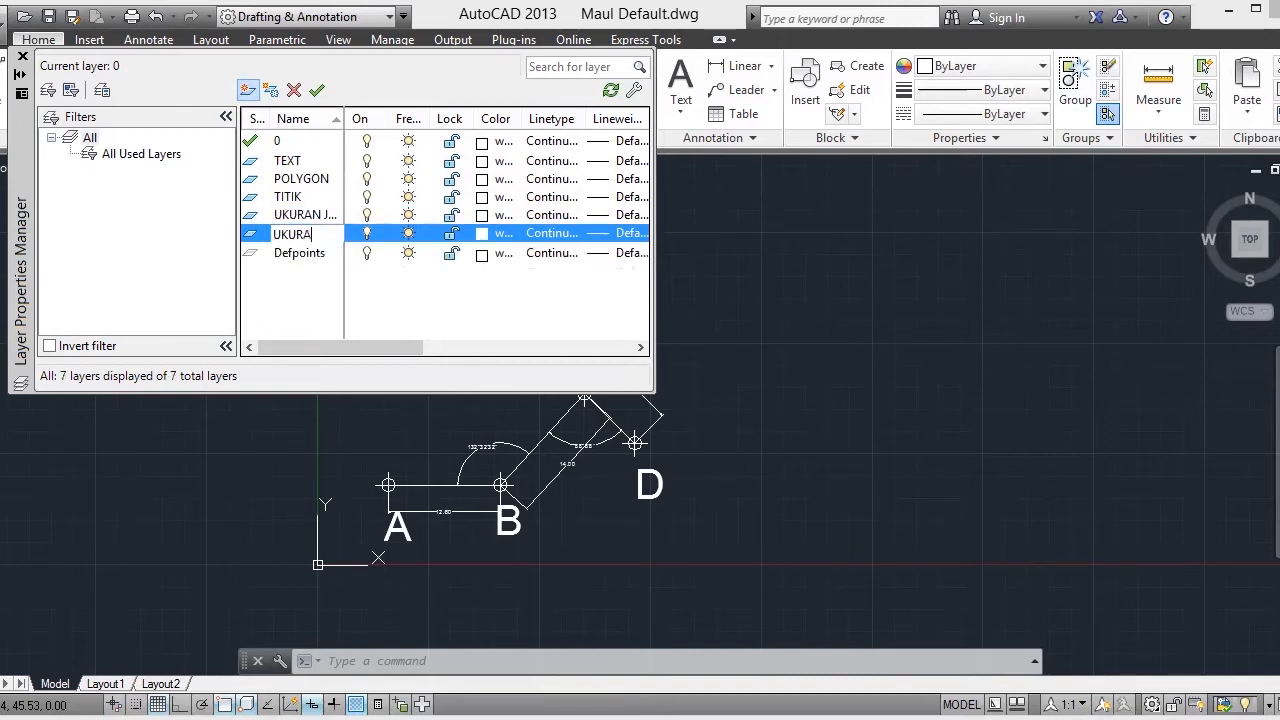
pyautogui.write('N SUDUT')
pyautogui.press('Return')
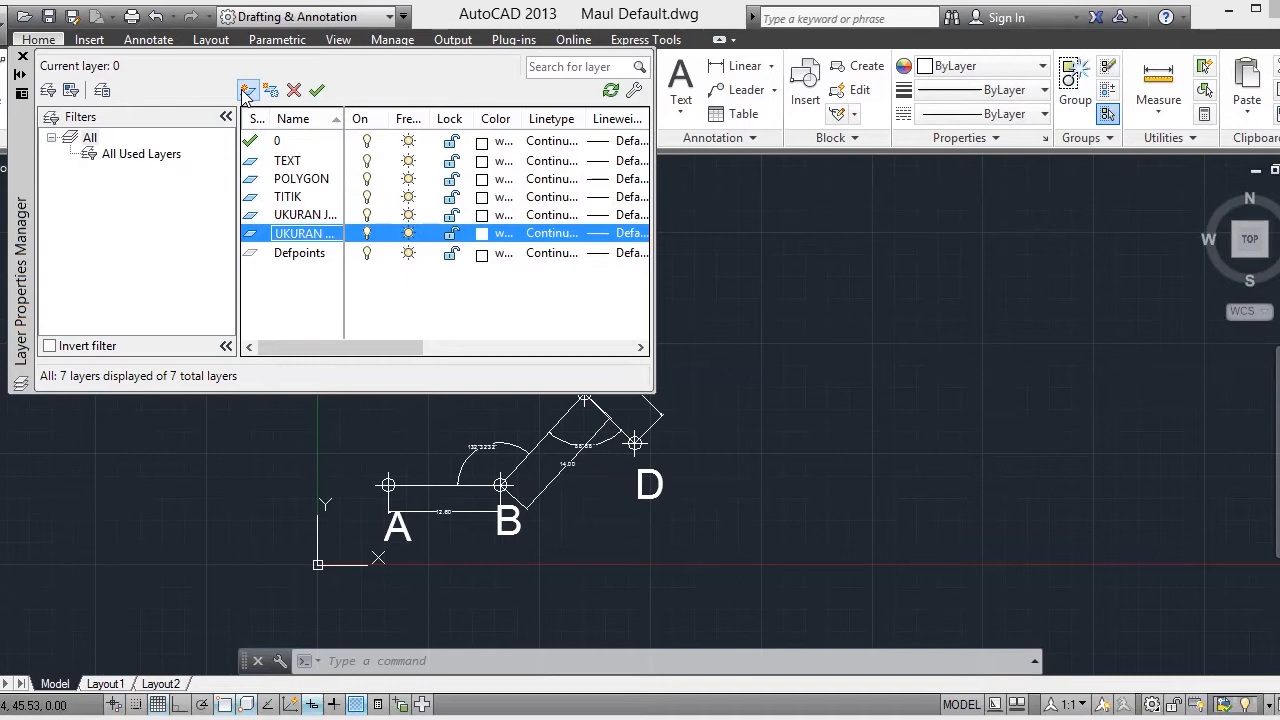
# Step: Set the TEXT layer's color to yellow, index color 50
pyautogui.click(482, 161)
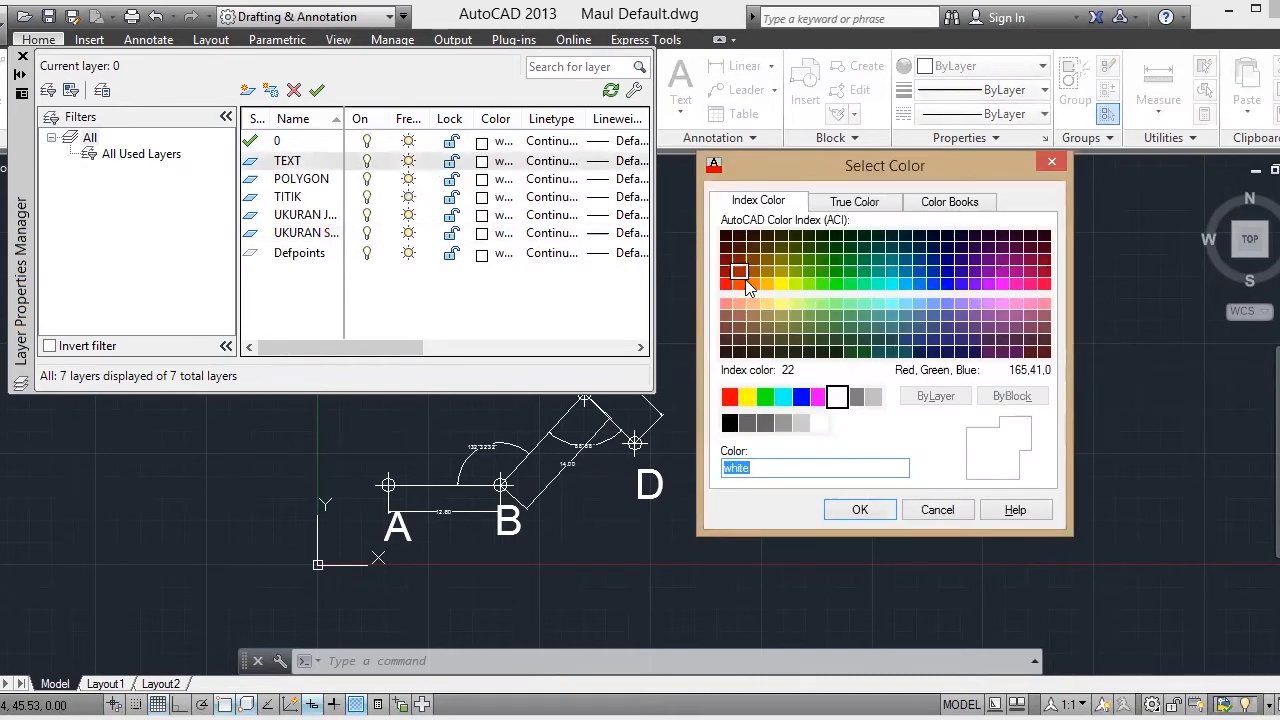
pyautogui.click(794, 284)
pyautogui.click(780, 285)
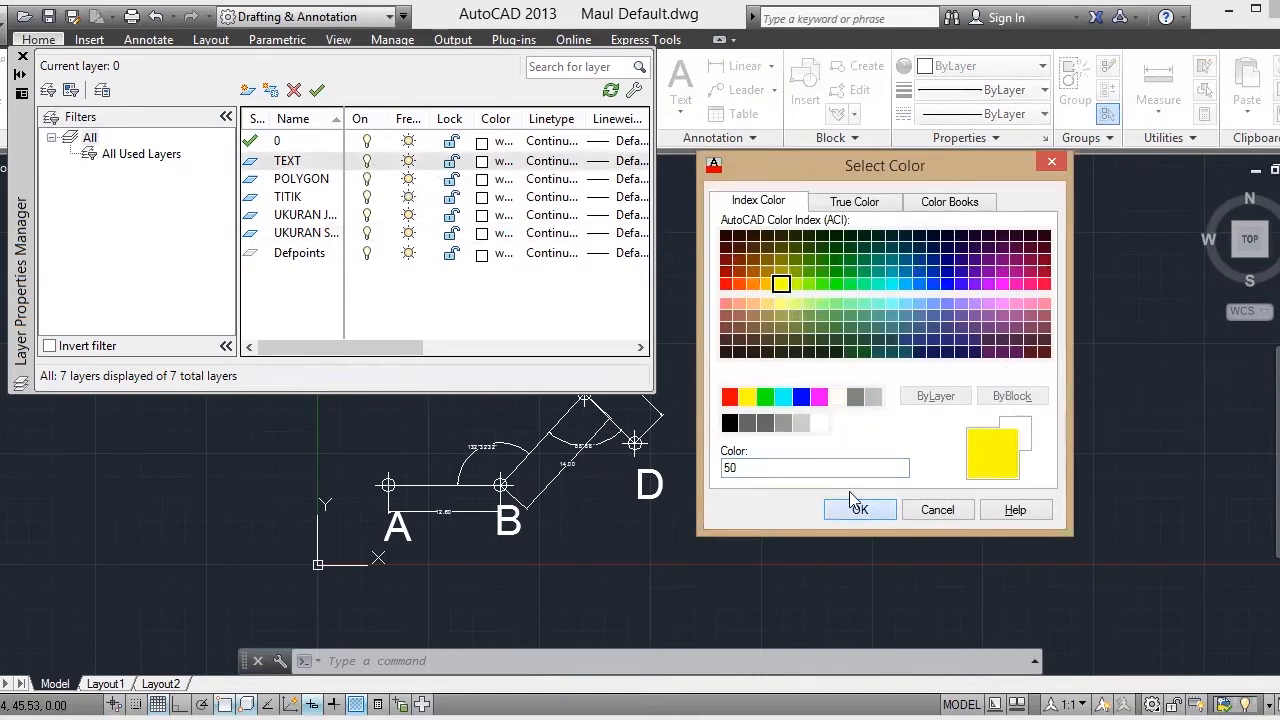
pyautogui.click(855, 507)
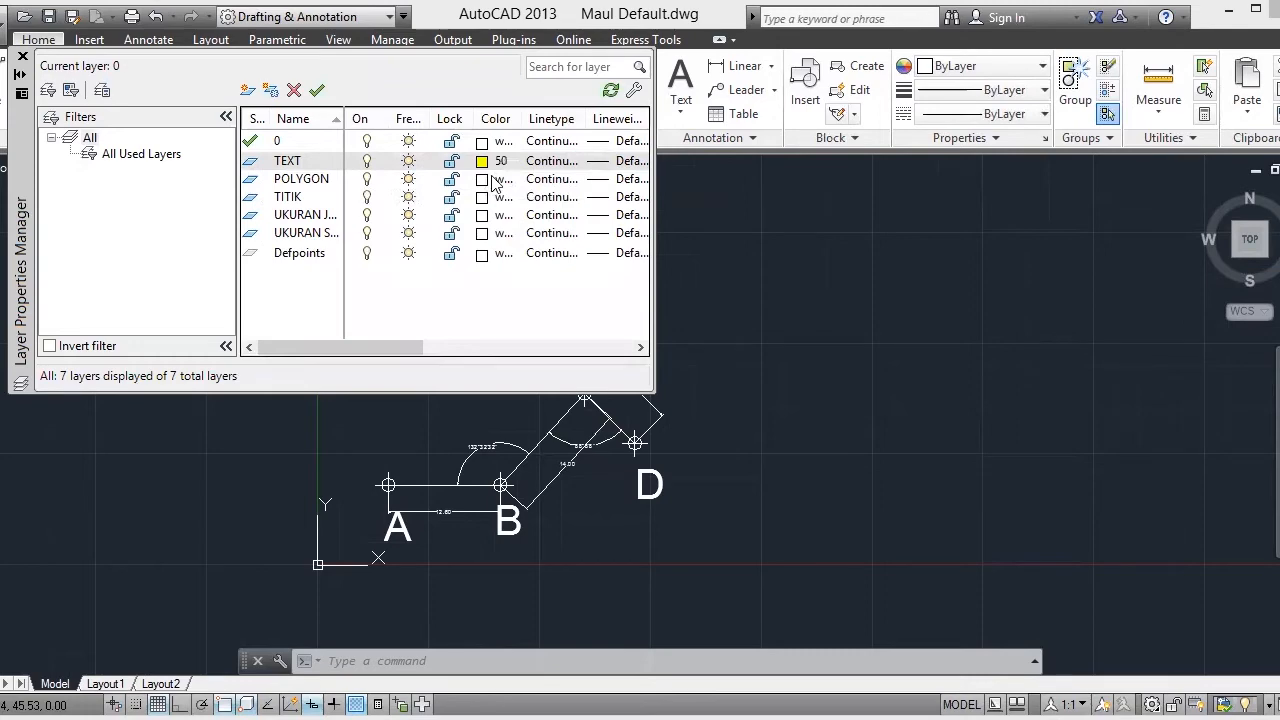
# Step: Set the POLYGON layer's color to purple, index color 200
pyautogui.click(482, 179)
pyautogui.click(946, 285)
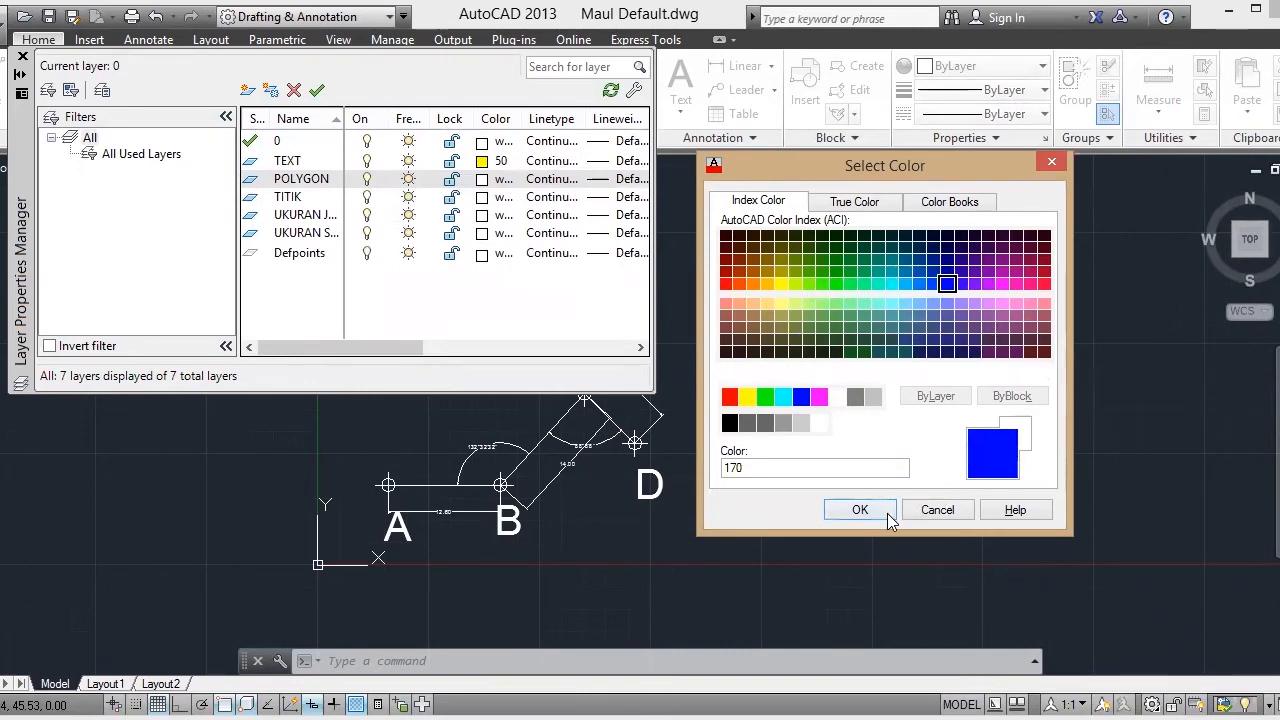
pyautogui.click(977, 285)
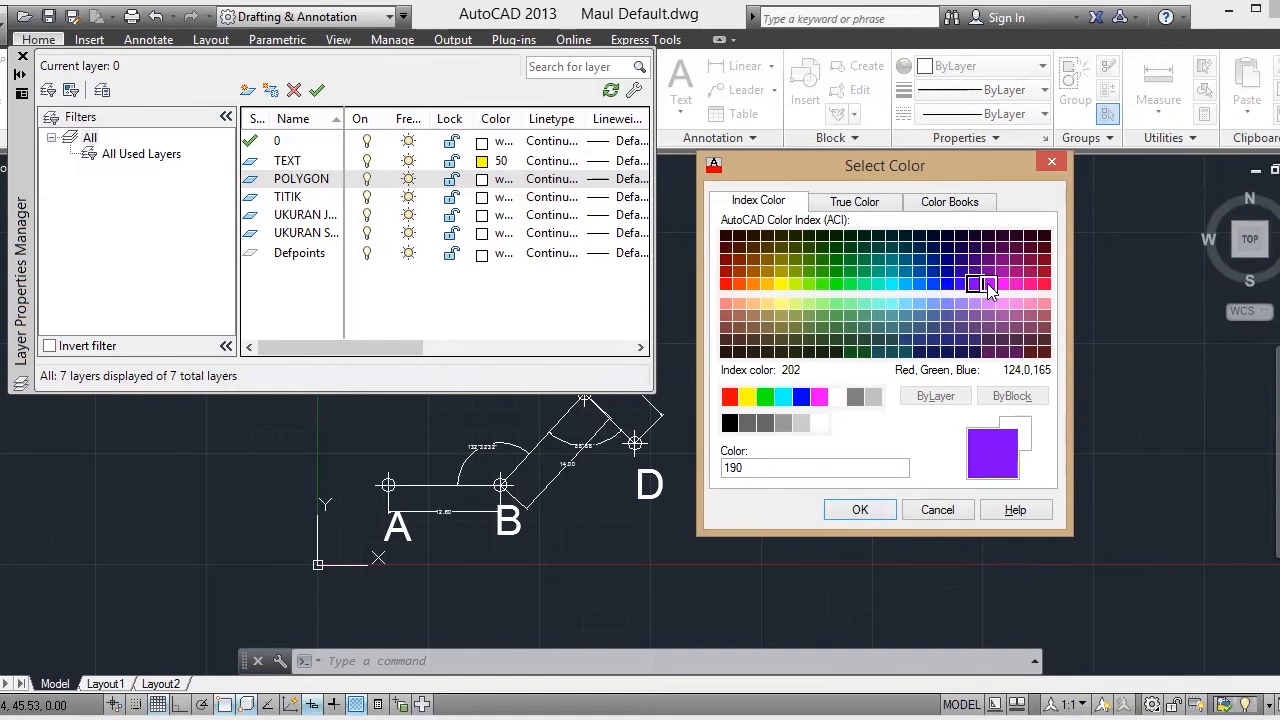
pyautogui.click(987, 284)
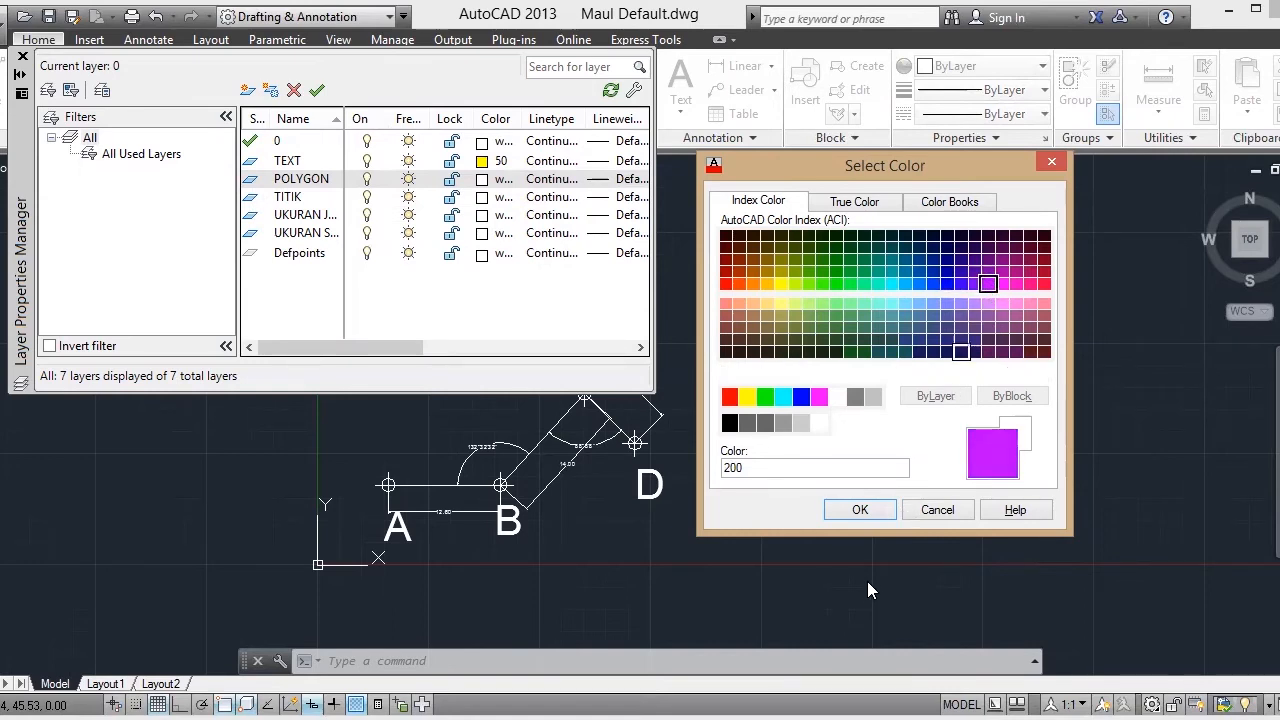
pyautogui.click(882, 514)
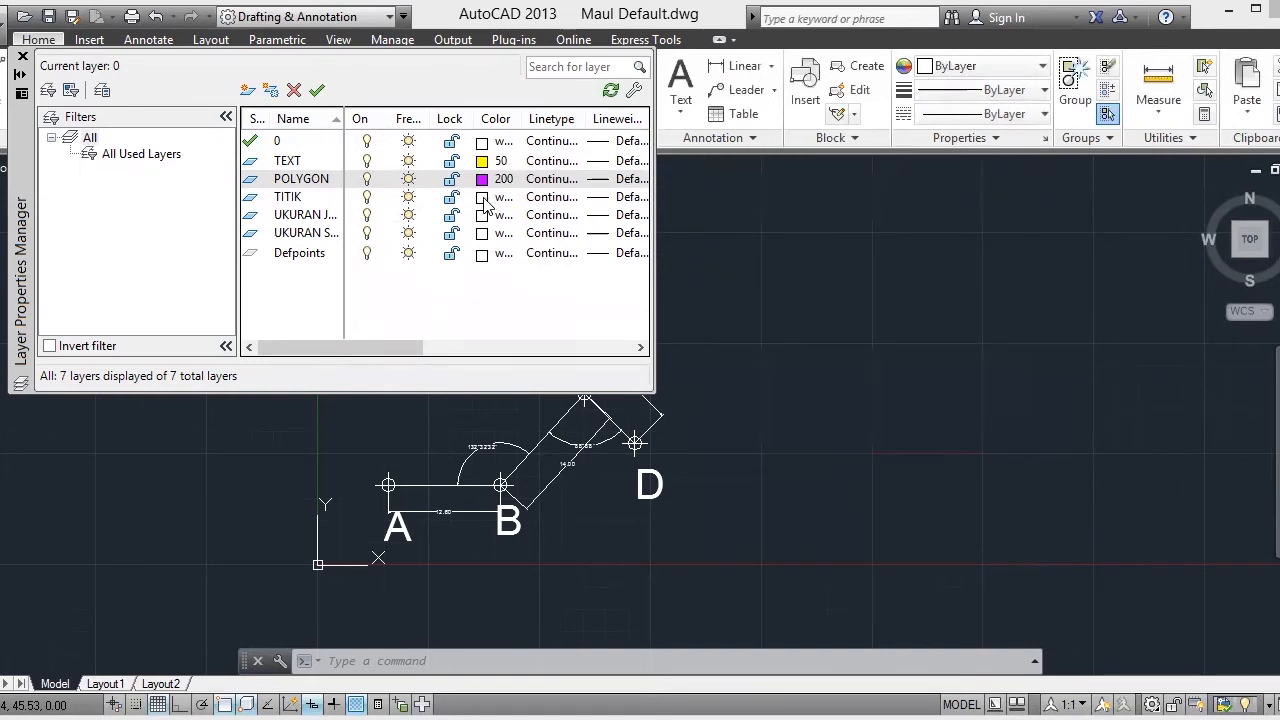
# Step: Set the TITIK layer's color to red, index color 10
pyautogui.click(483, 198)
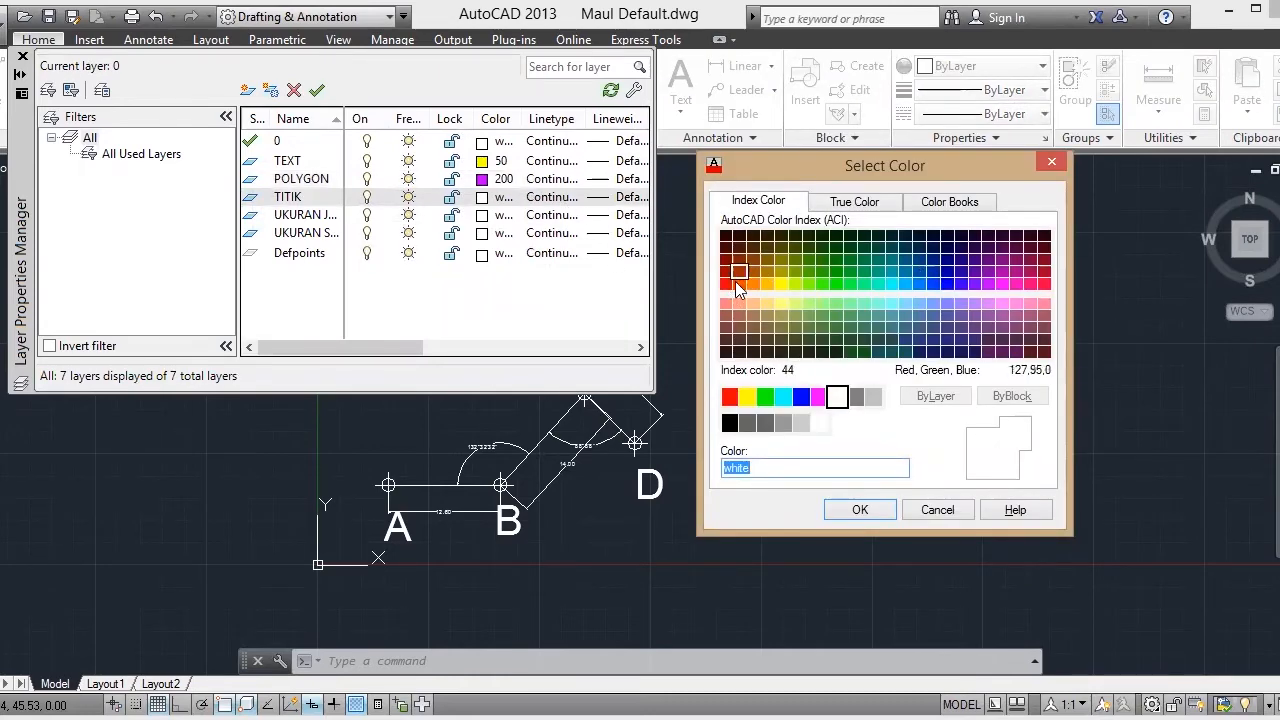
pyautogui.click(727, 284)
pyautogui.click(860, 510)
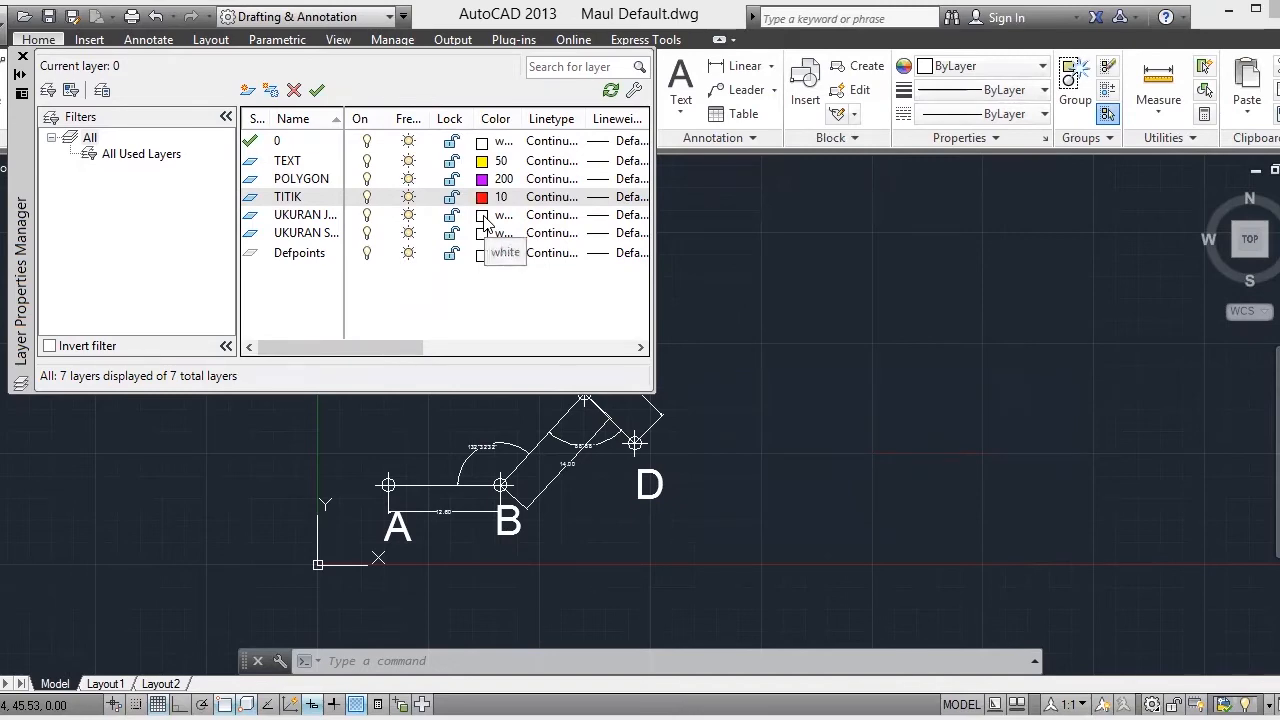
# Step: Set layer UKURAN JARAK to green index color 80 and UKURAN SUDUT to cyan index color 130, then close the layer manager
pyautogui.click(833, 284)
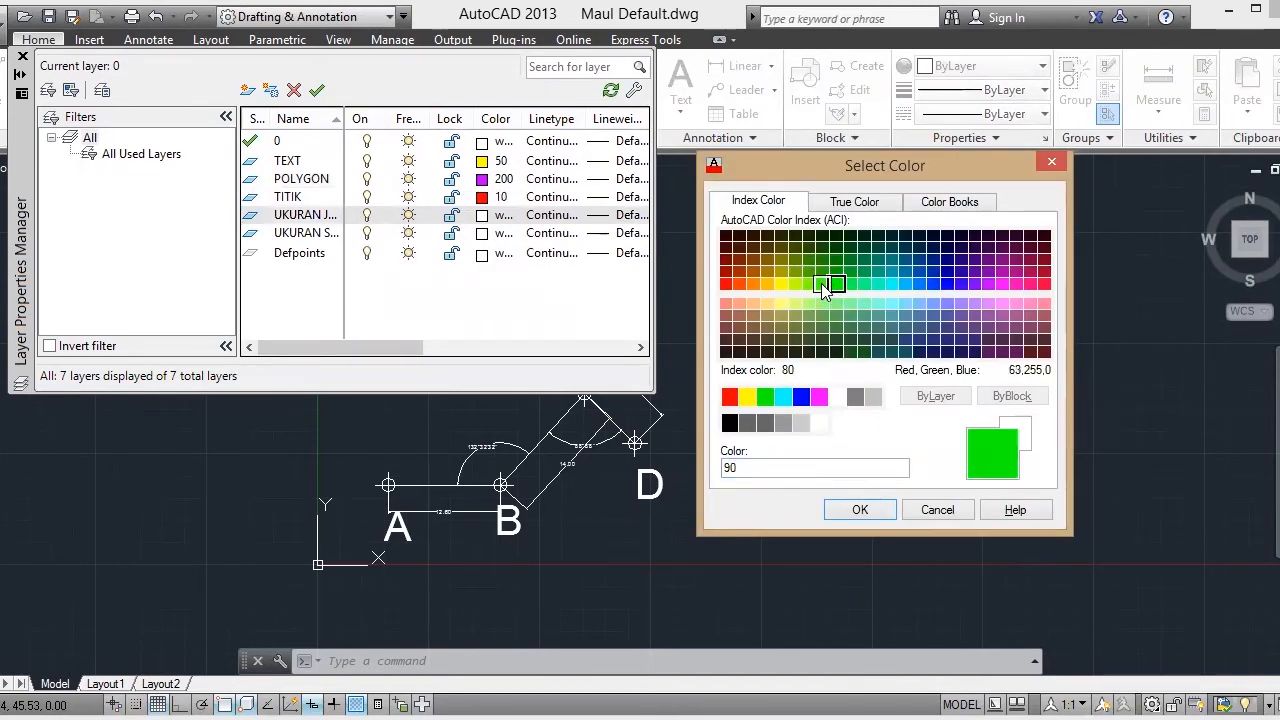
pyautogui.click(821, 284)
pyautogui.click(873, 509)
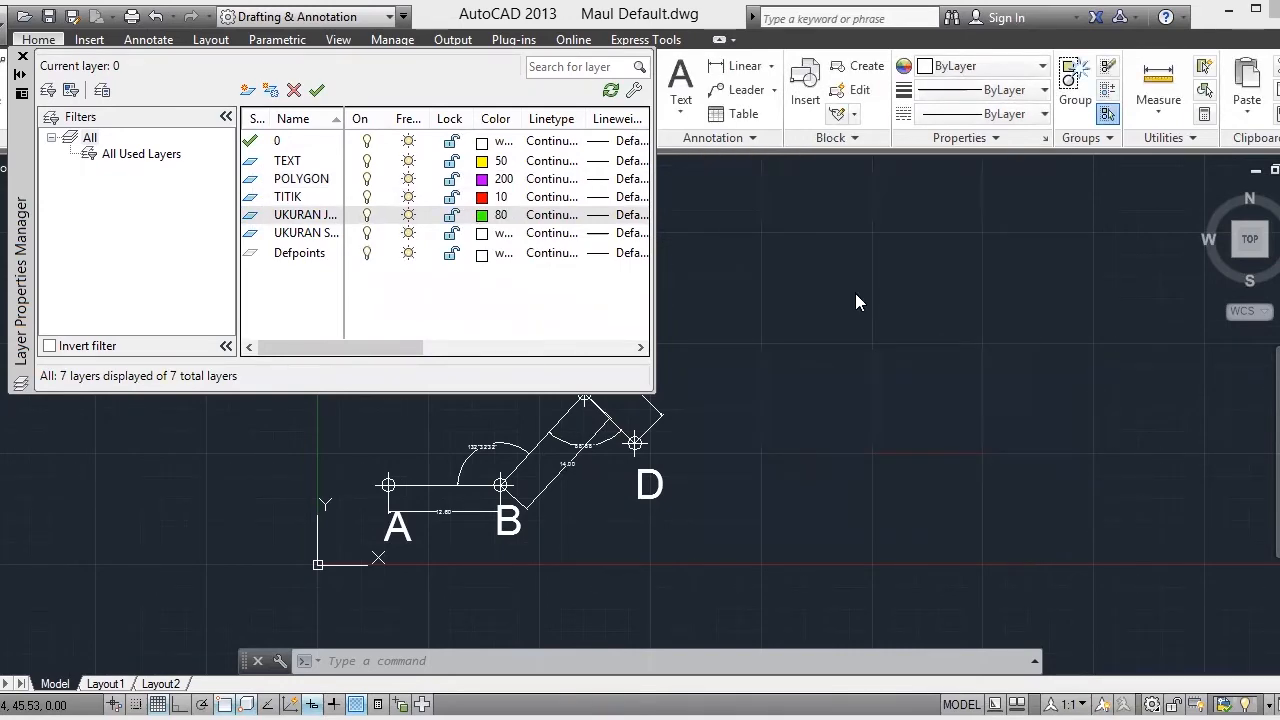
pyautogui.click(891, 284)
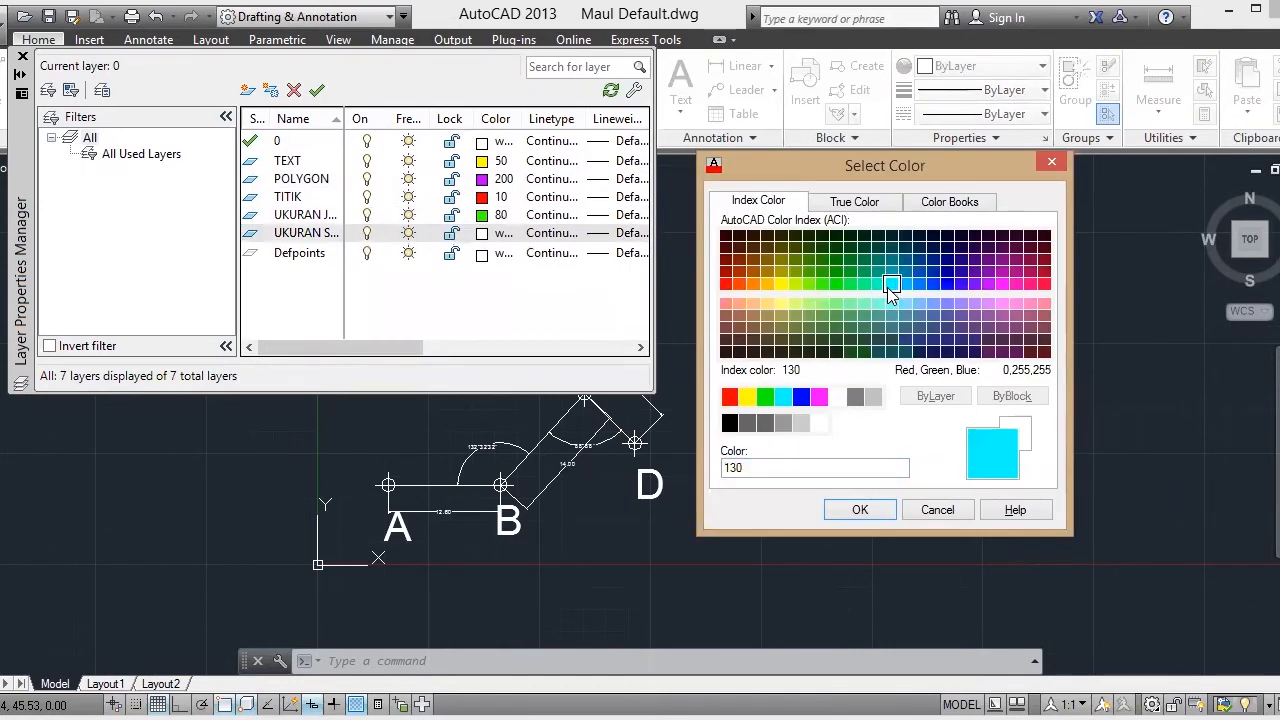
pyautogui.click(861, 510)
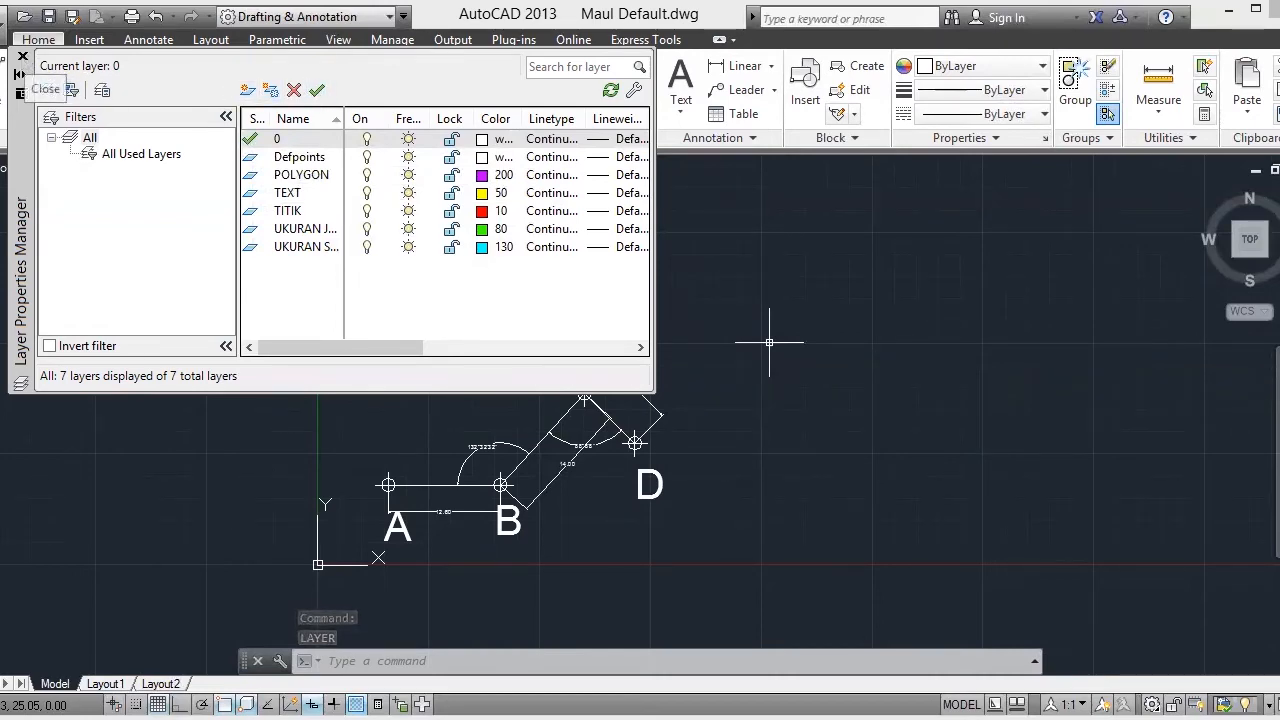
pyautogui.click(22, 57)
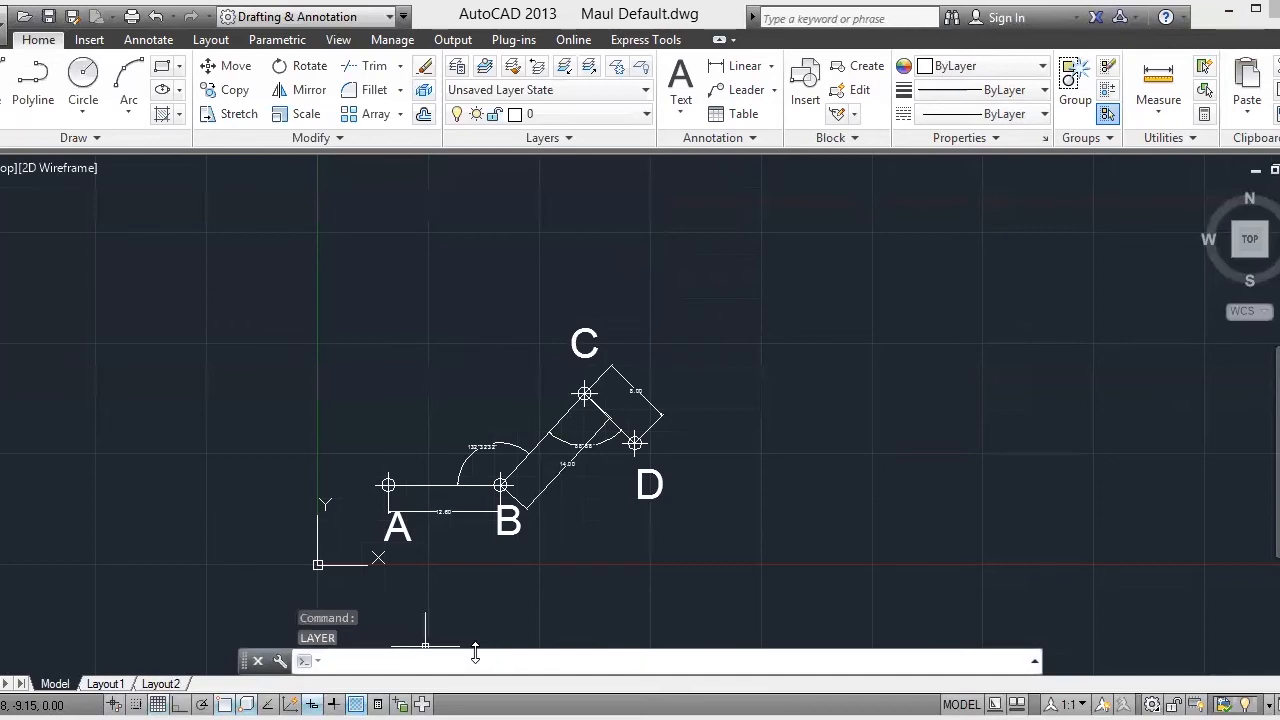
# Step: Move the point labels A, B, C and D to the TEXT layer with the CHANGE command's layer property
pyautogui.write('change')
pyautogui.press('Return')
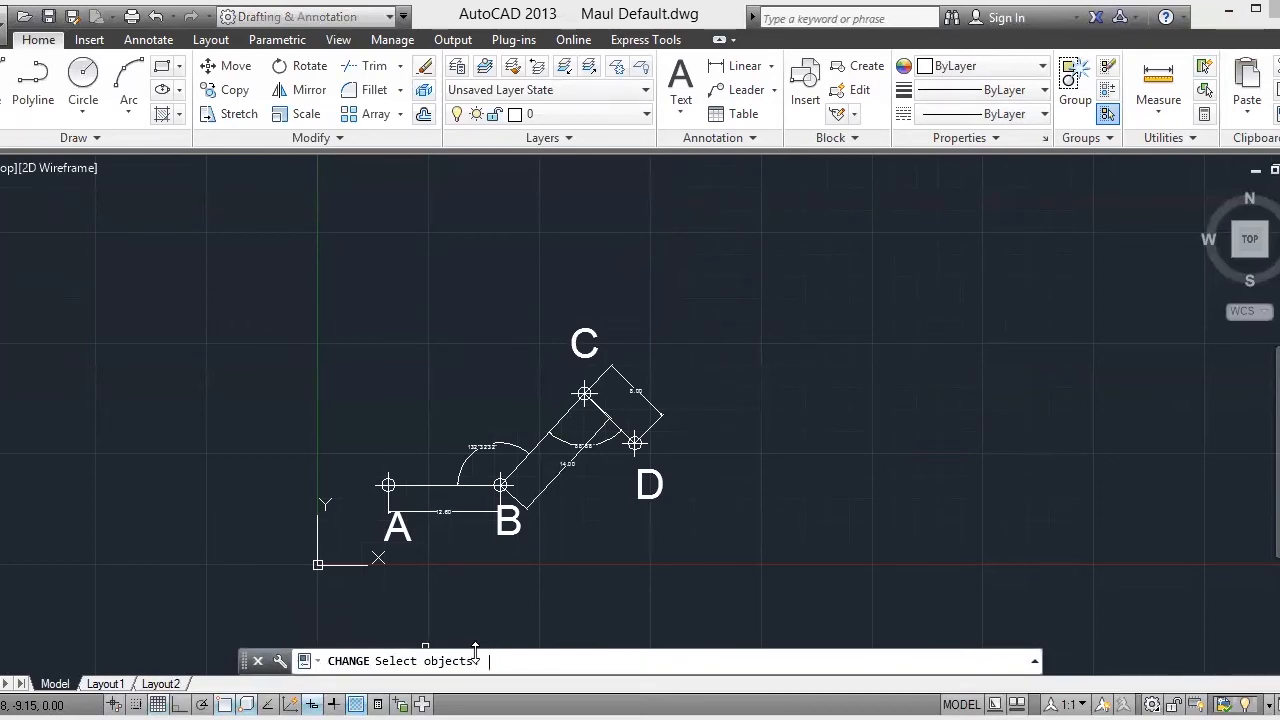
pyautogui.click(397, 527)
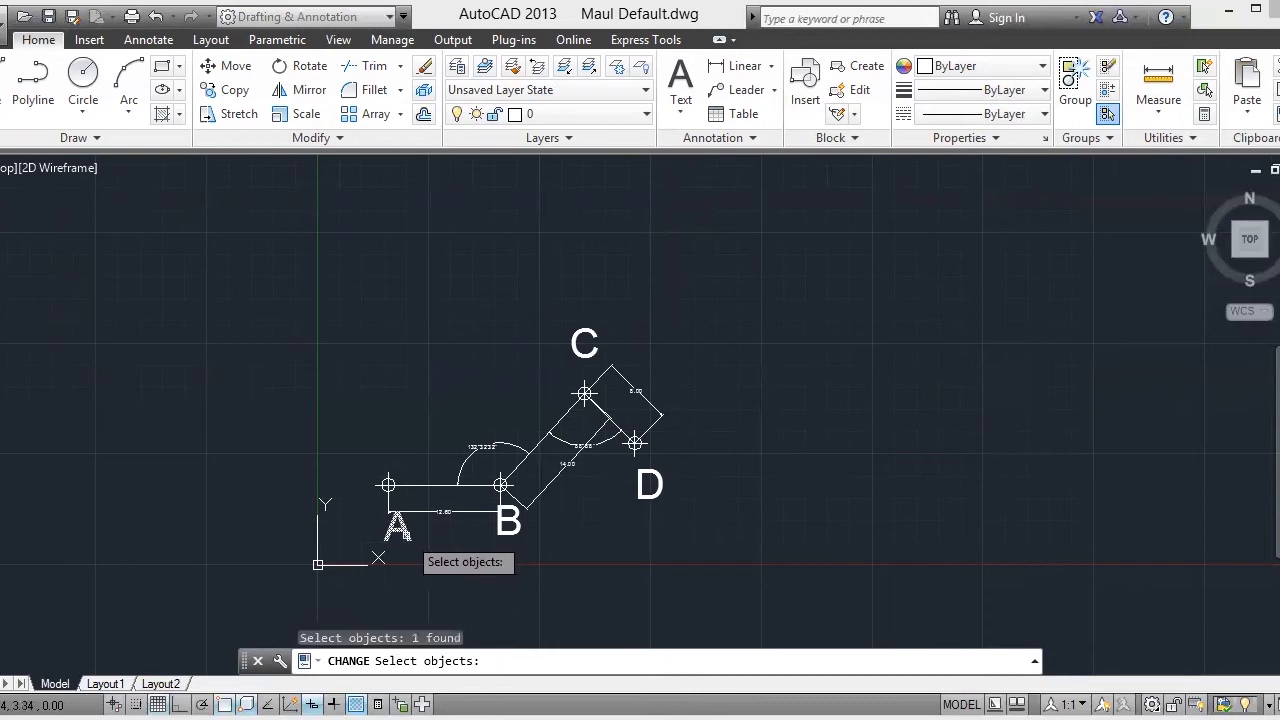
pyautogui.click(508, 521)
pyautogui.click(649, 484)
pyautogui.click(584, 350)
pyautogui.press('Return')
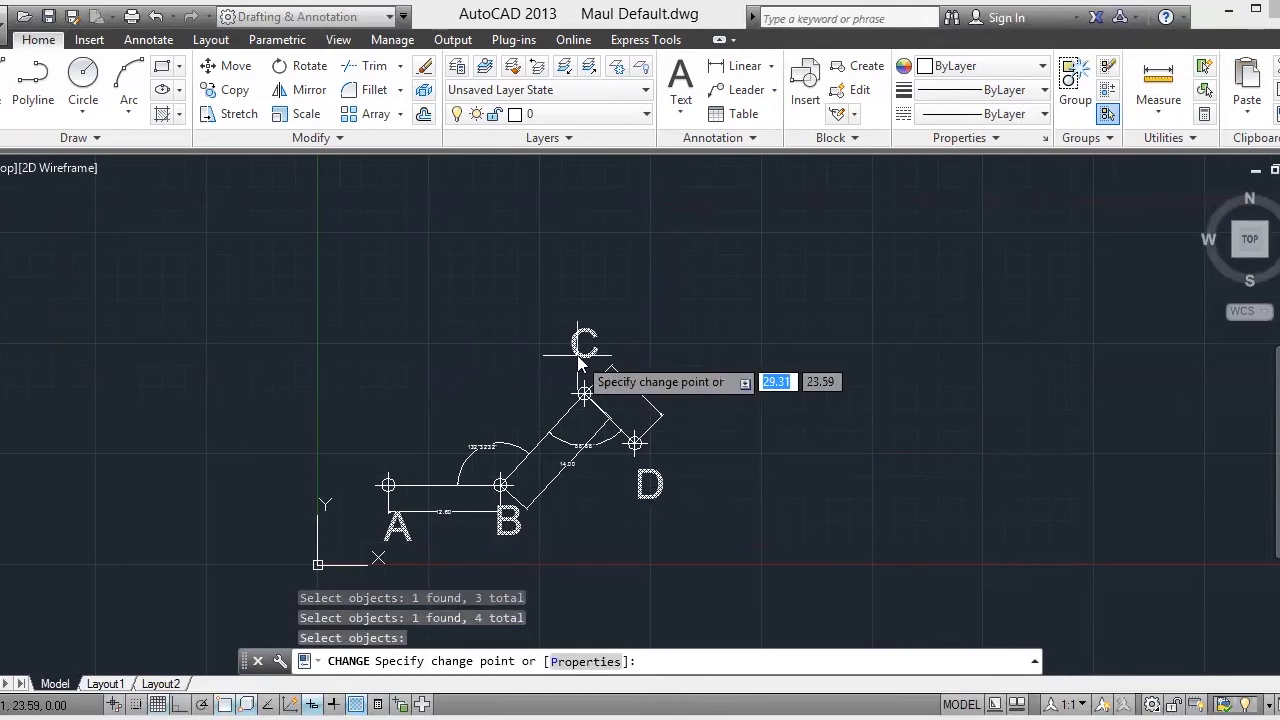
pyautogui.write('P')
pyautogui.press('Return')
pyautogui.write('LA')
pyautogui.press('Return')
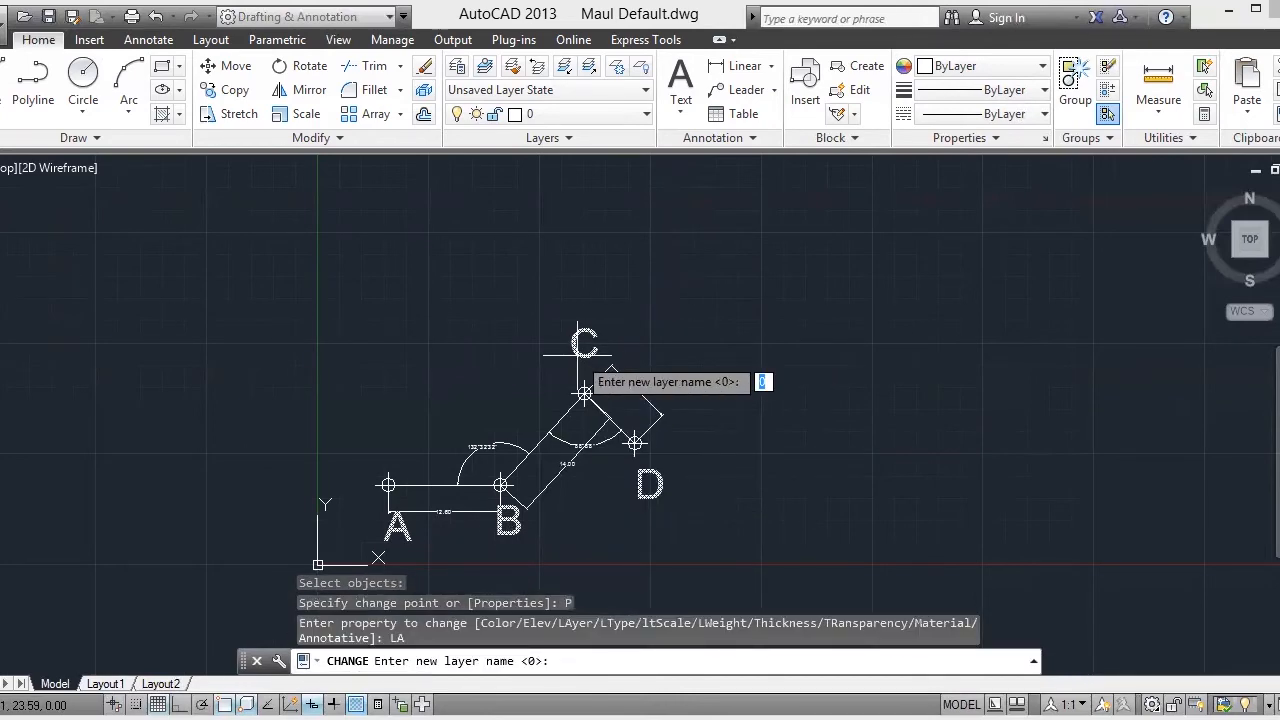
pyautogui.write('TEXT')
pyautogui.press('Return')
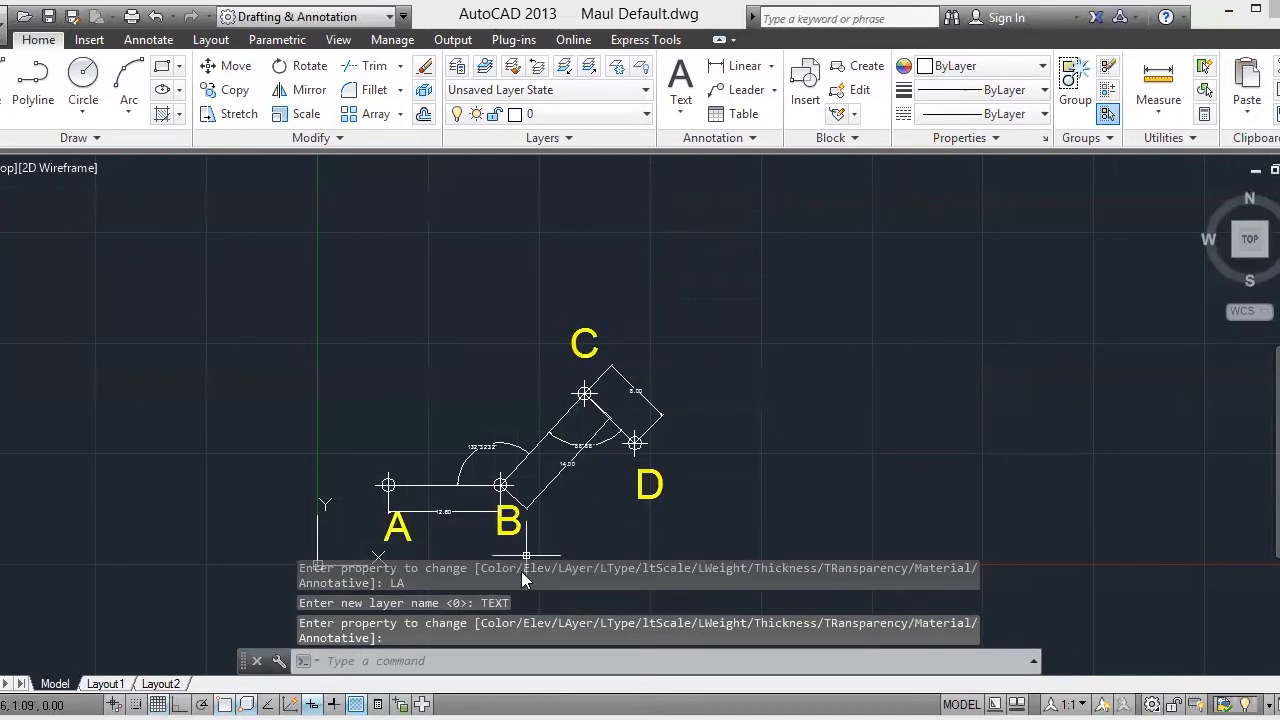
pyautogui.press('Return')
# Step: Move the traverse lines AB, BC and CD to the POLYGON layer with the CHANGE command
pyautogui.press('Return')
pyautogui.click(436, 486)
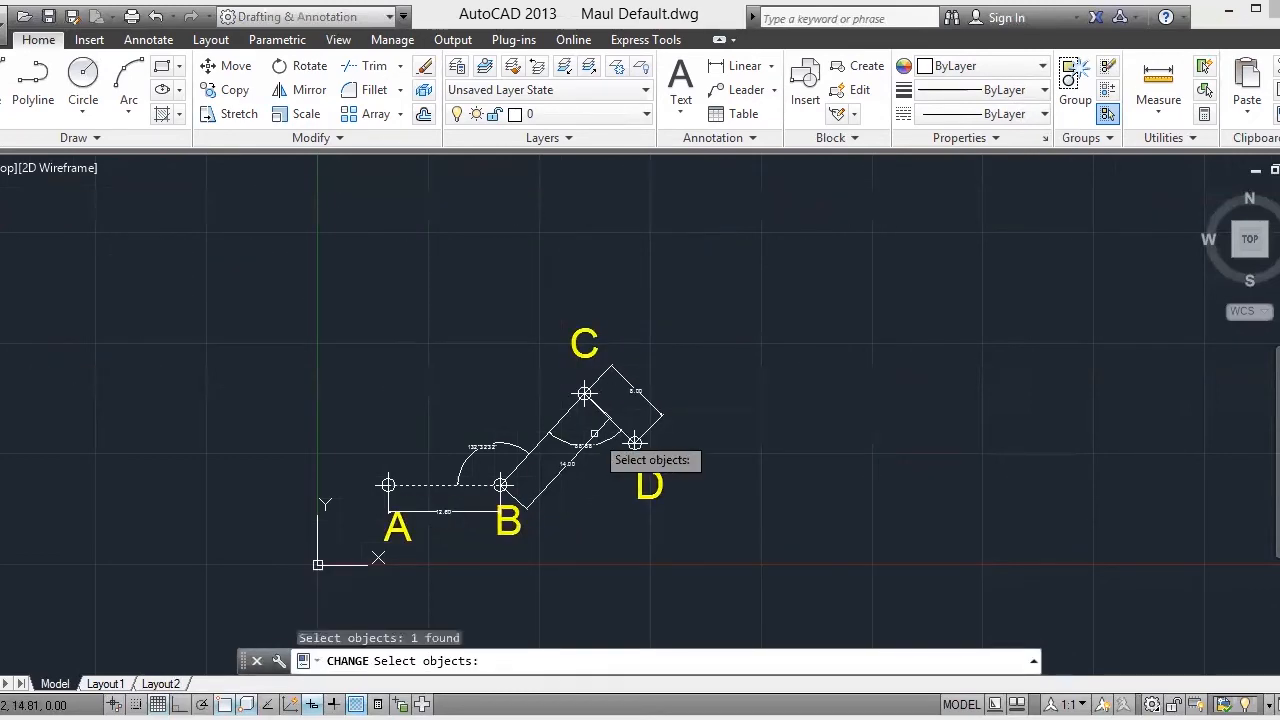
pyautogui.click(615, 405)
pyautogui.click(619, 428)
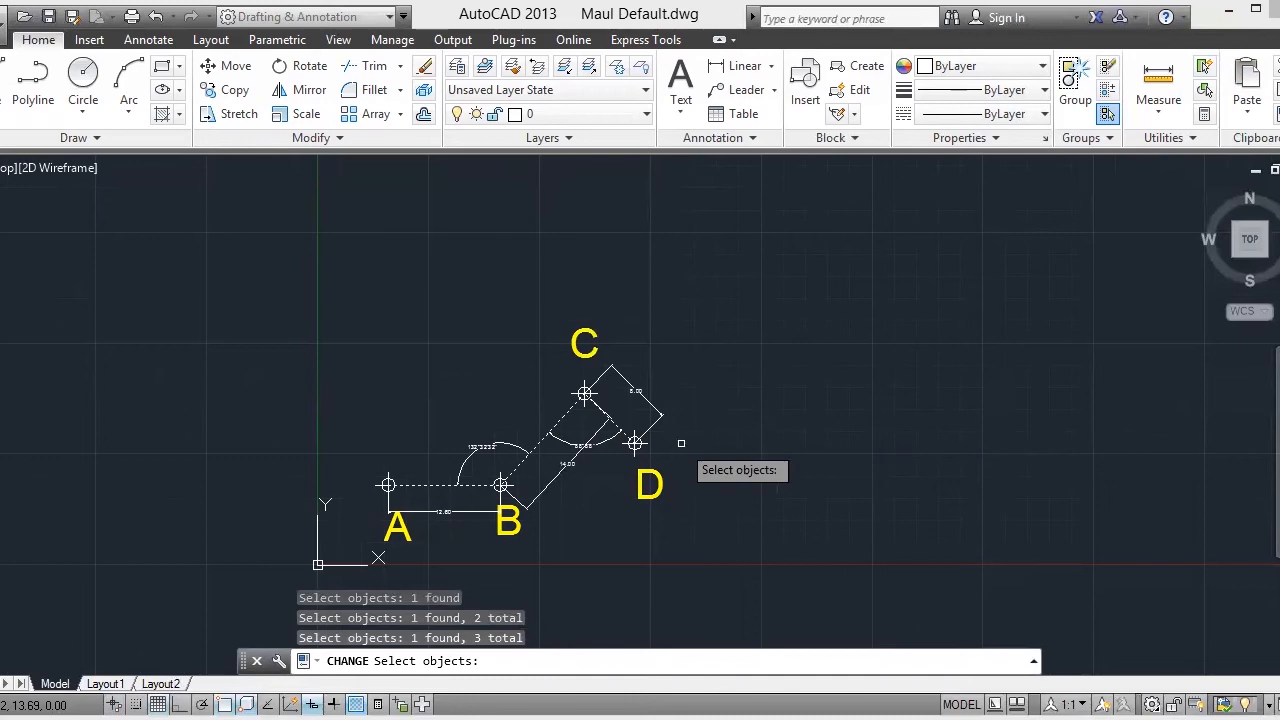
pyautogui.press('Return')
pyautogui.write('P')
pyautogui.press('Return')
pyautogui.write('LA')
pyautogui.press('Return')
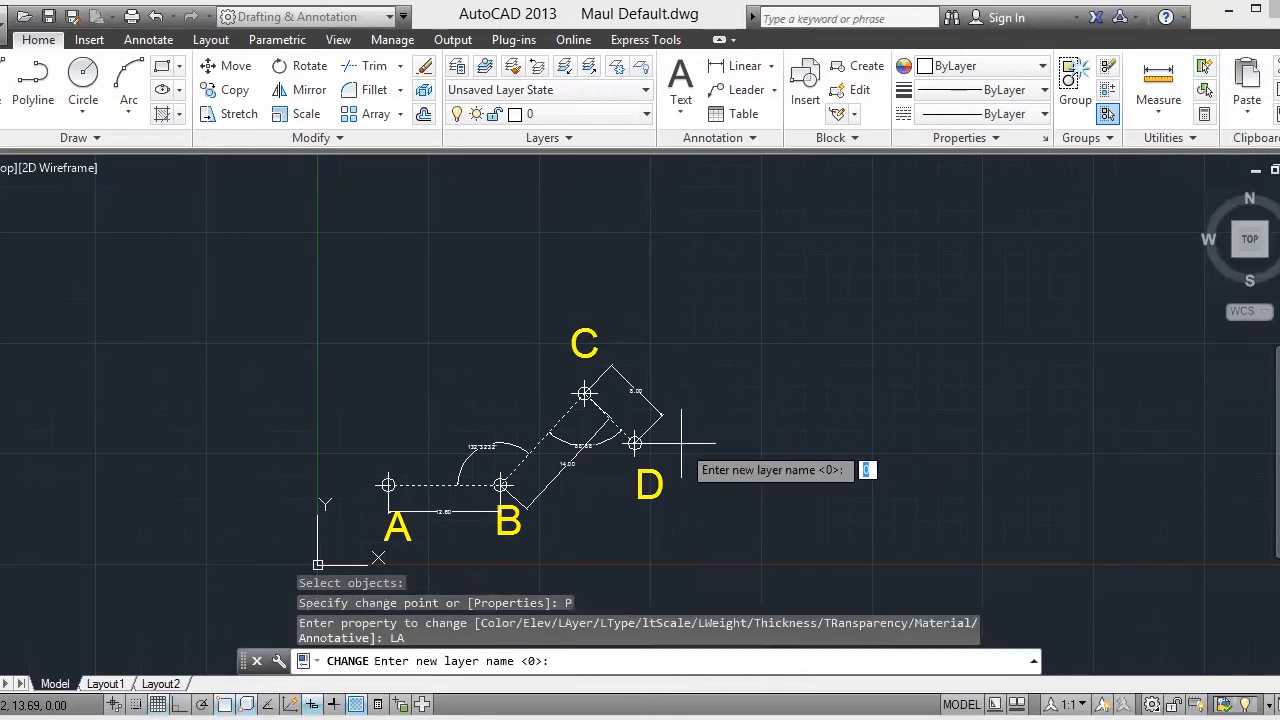
pyautogui.write('POLYGON')
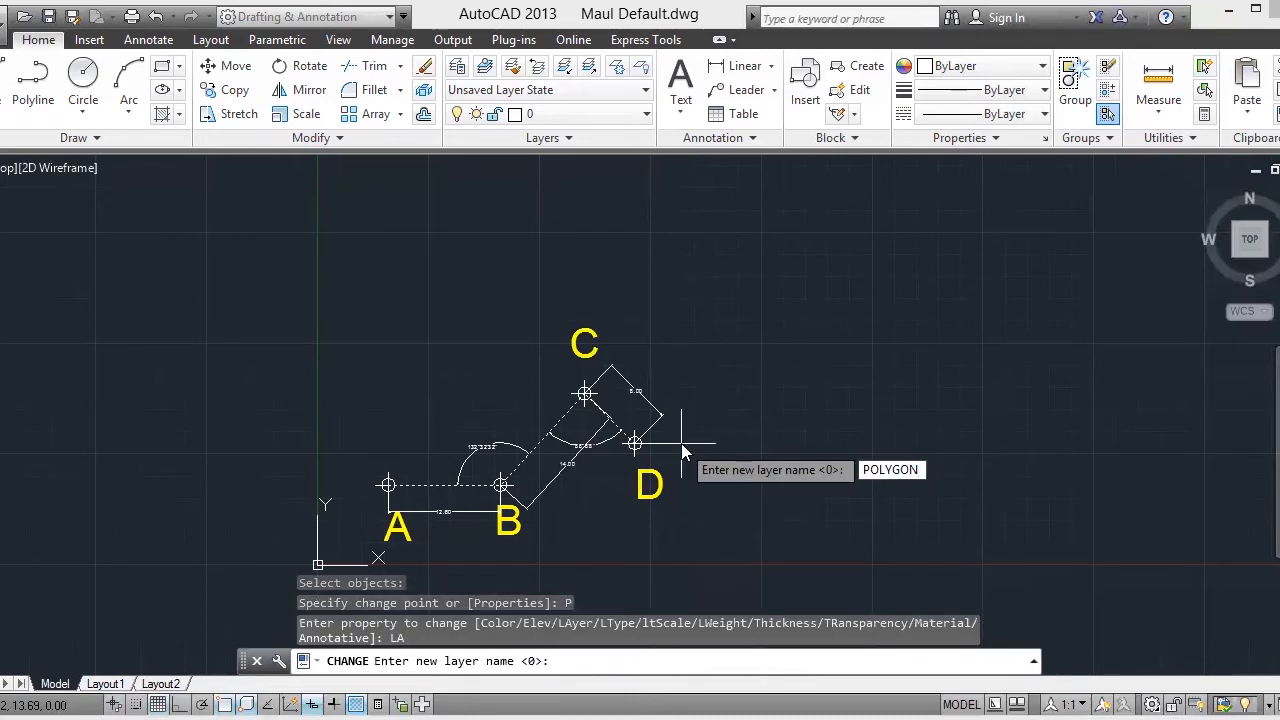
pyautogui.press('Return')
pyautogui.press('Return')
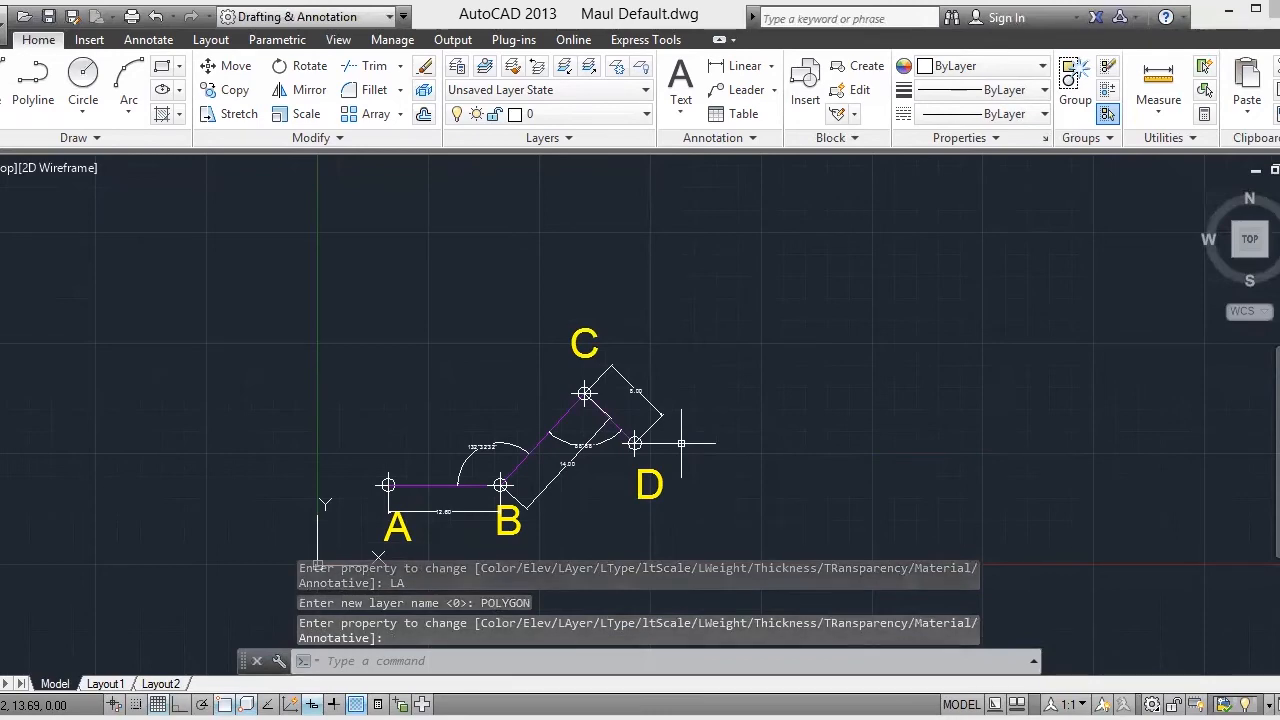
# Step: Move the aligned distance dimensions of legs AB, BC and CD to the UKURAN JARAK layer with the CHANGE command
pyautogui.press('Return')
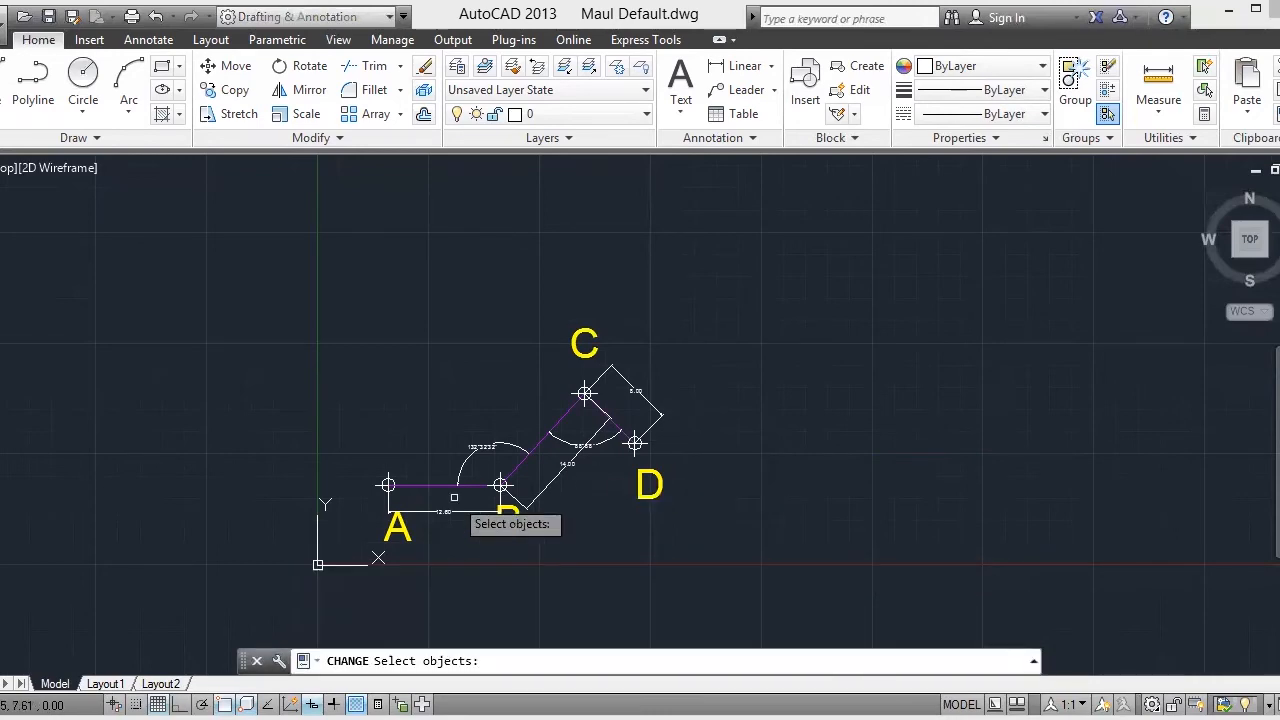
pyautogui.click(452, 511)
pyautogui.click(548, 488)
pyautogui.click(628, 384)
pyautogui.press('Return')
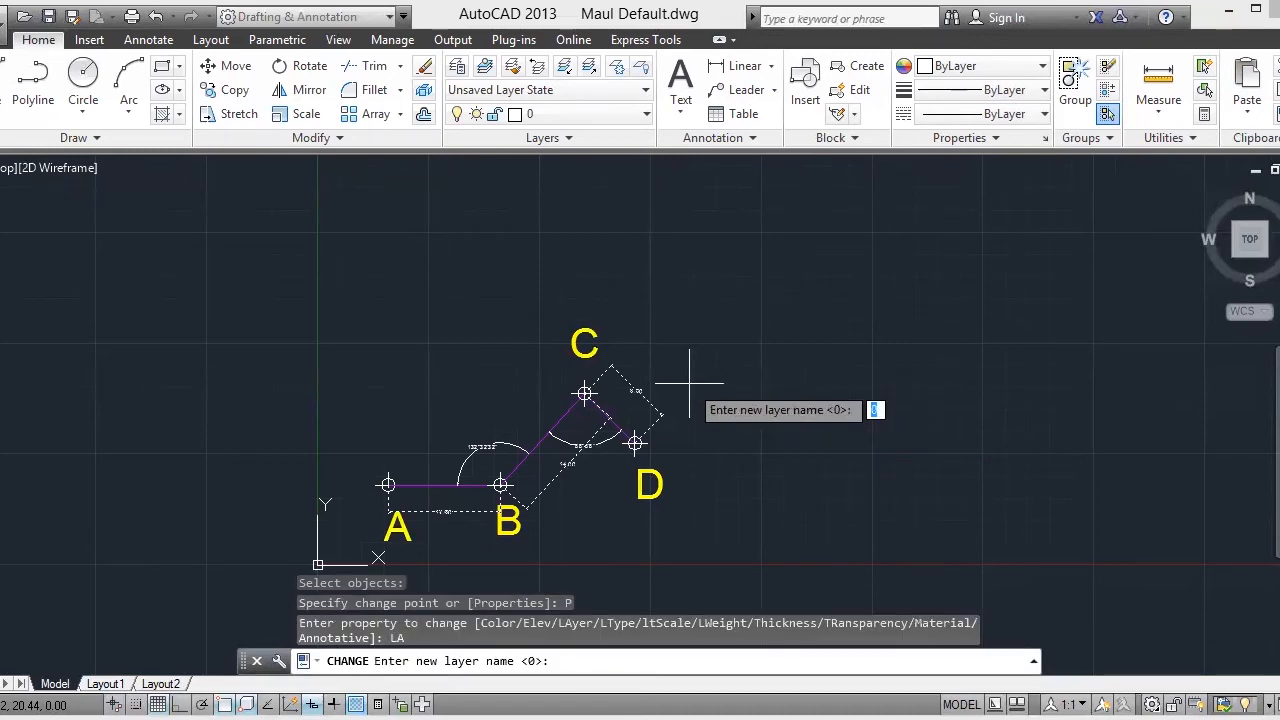
pyautogui.write('UKURAN JARAK')
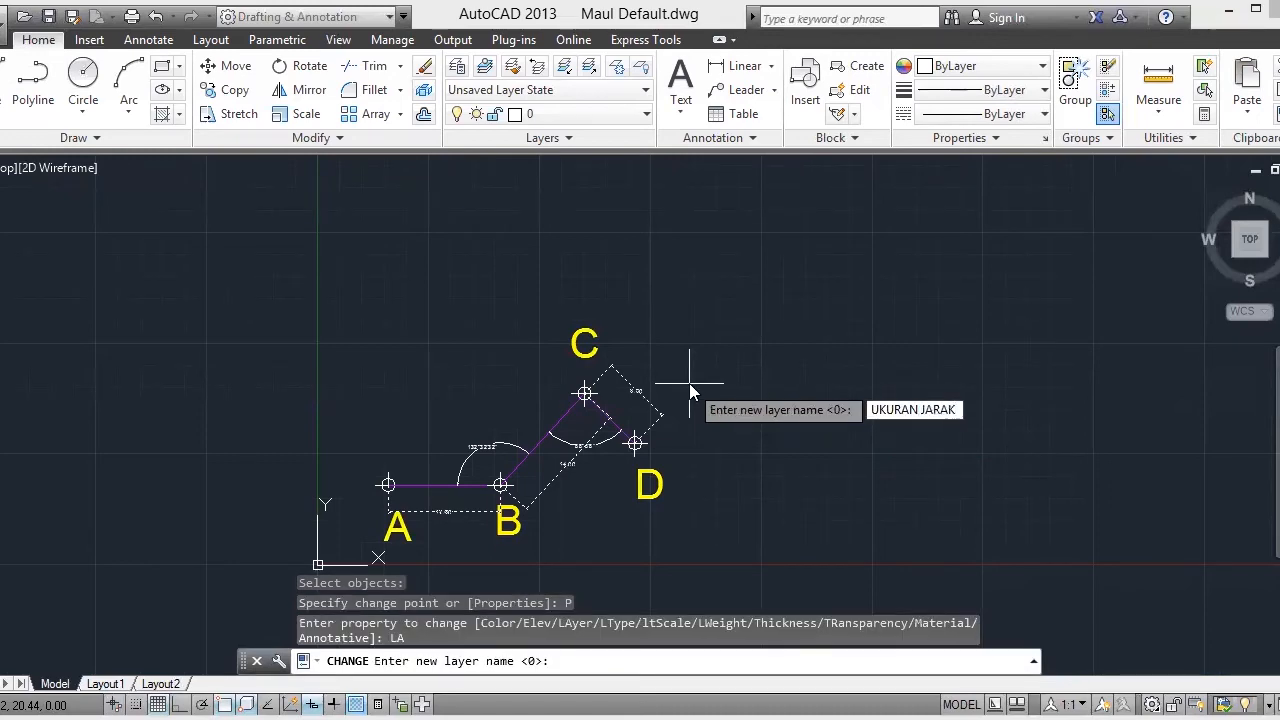
pyautogui.press('Return')
pyautogui.press('Return')
# Step: Move the angular dimensions at B and C to the UKURAN SUDUT layer with the CHANGE command
pyautogui.write('CHANGE')
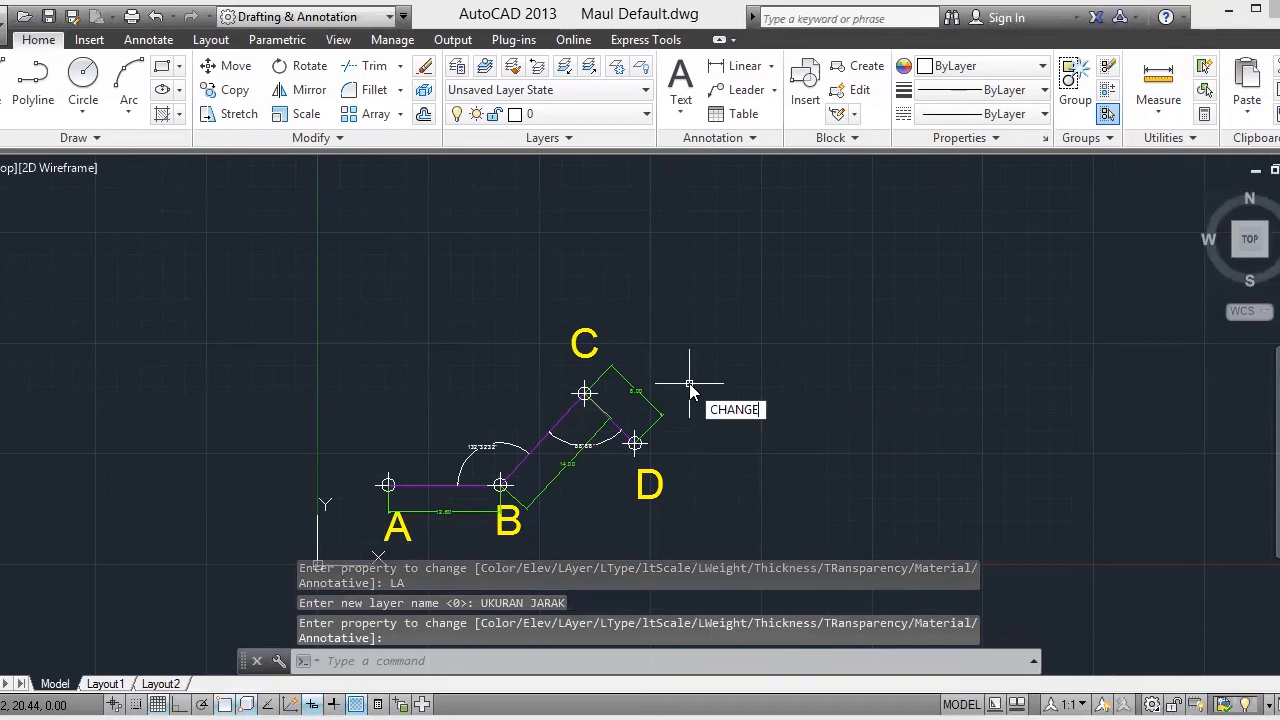
pyautogui.press('Return')
pyautogui.click(459, 470)
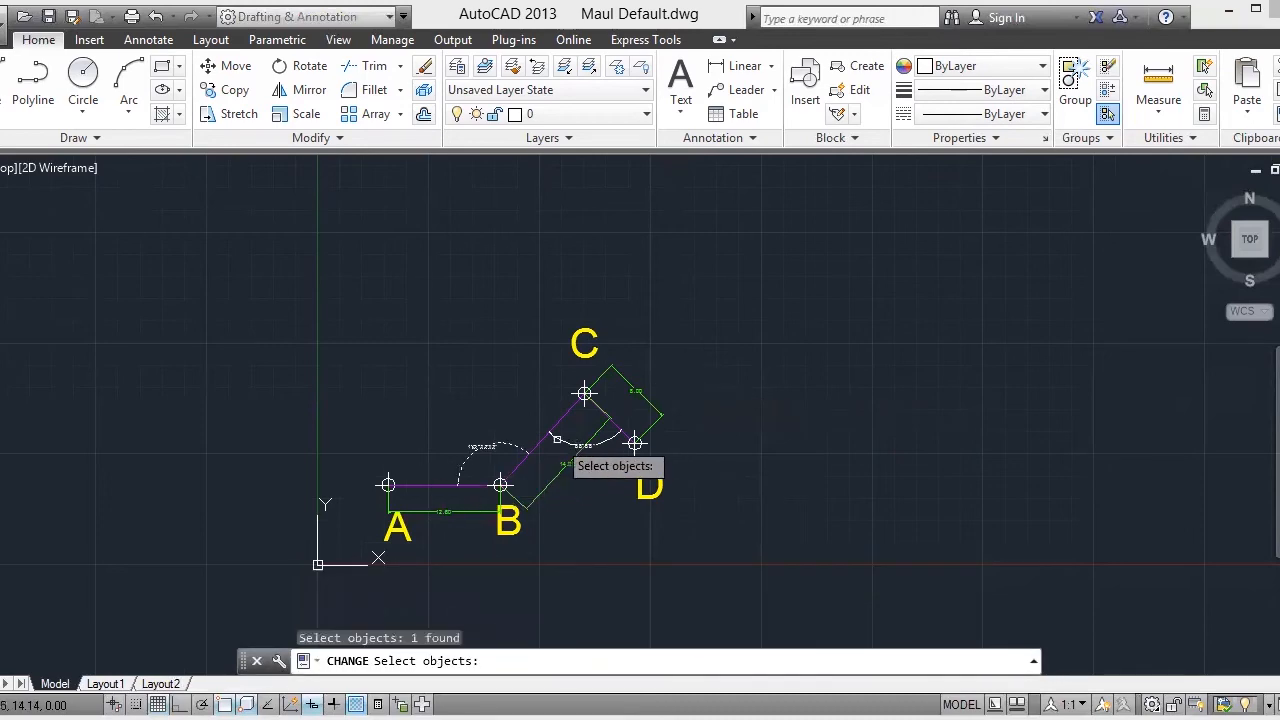
pyautogui.click(561, 440)
pyautogui.press('Return')
pyautogui.write('P')
pyautogui.press('Return')
pyautogui.write('LA')
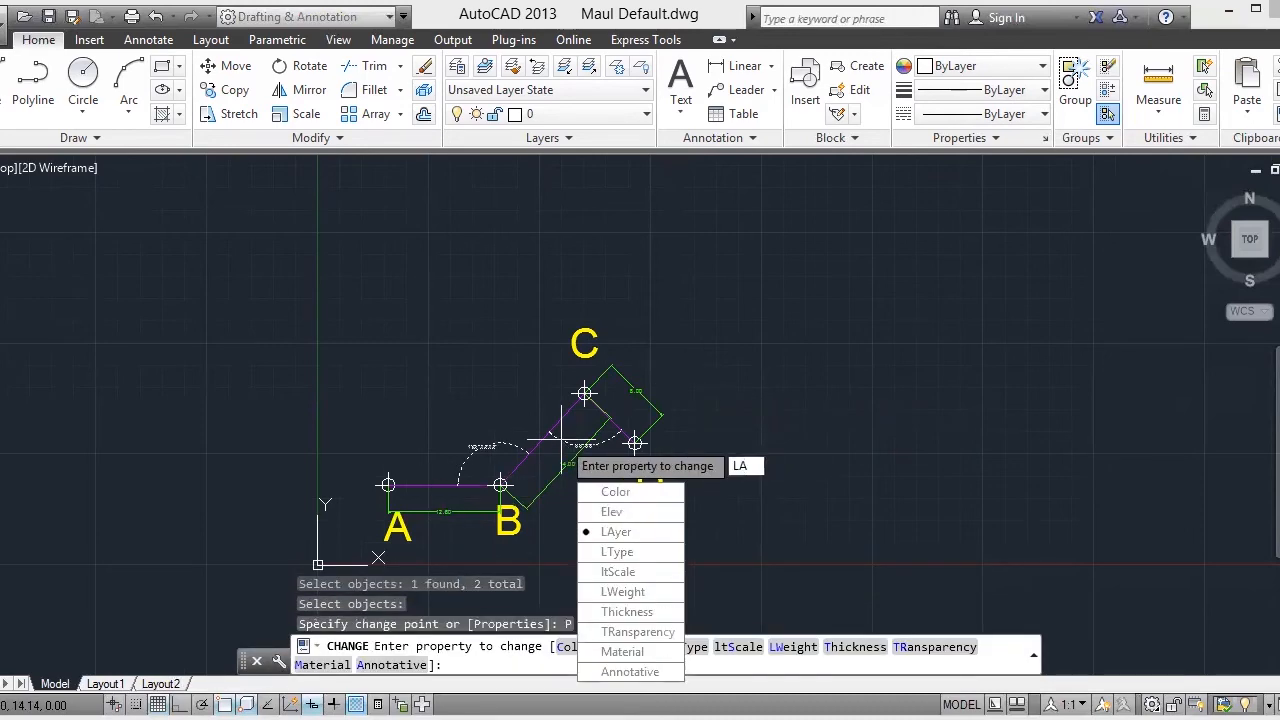
pyautogui.press('Return')
pyautogui.write('UKURAN')
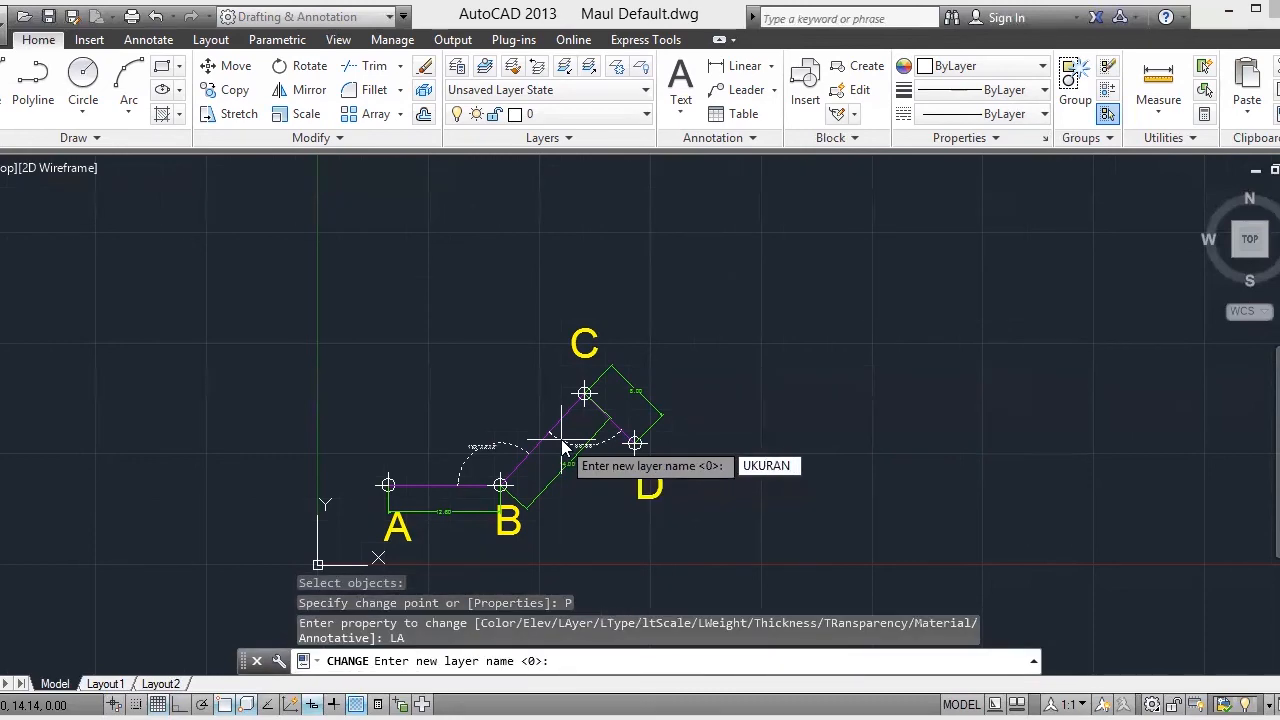
pyautogui.write(' SUDUT')
pyautogui.press('Return')
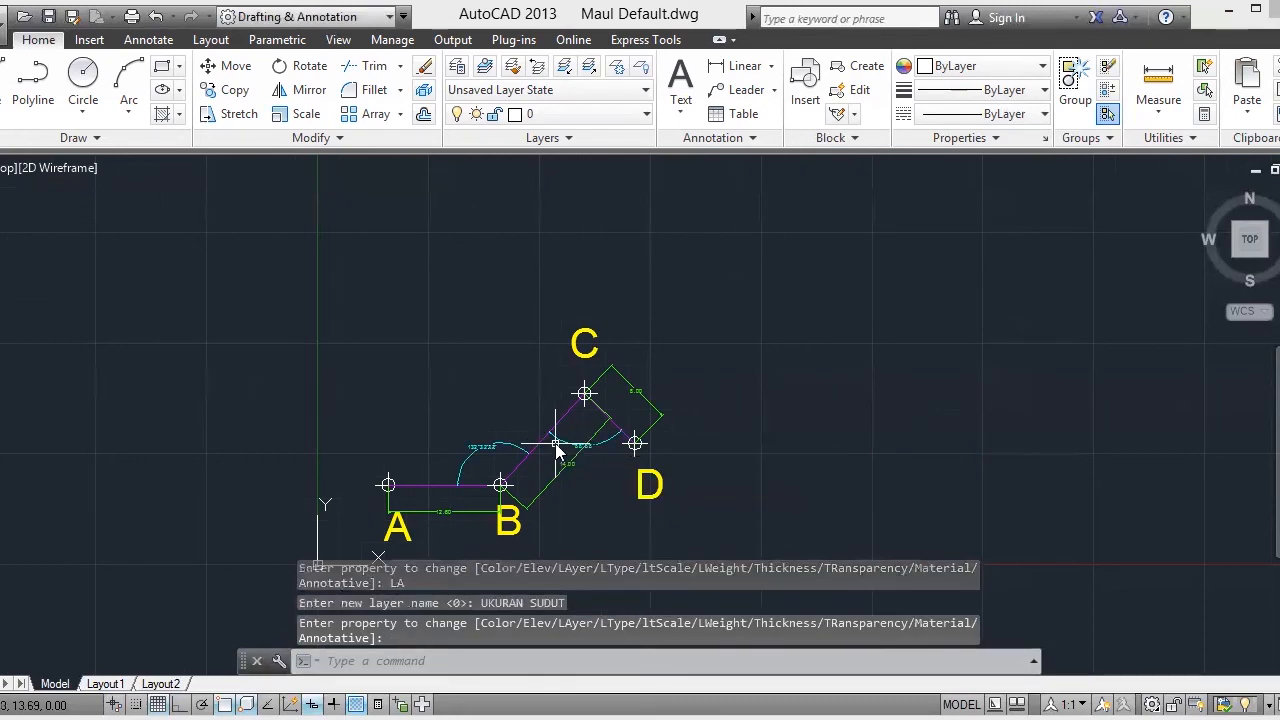
pyautogui.press('Return')
pyautogui.click(388, 484)
pyautogui.click(500, 485)
pyautogui.click(500, 485)
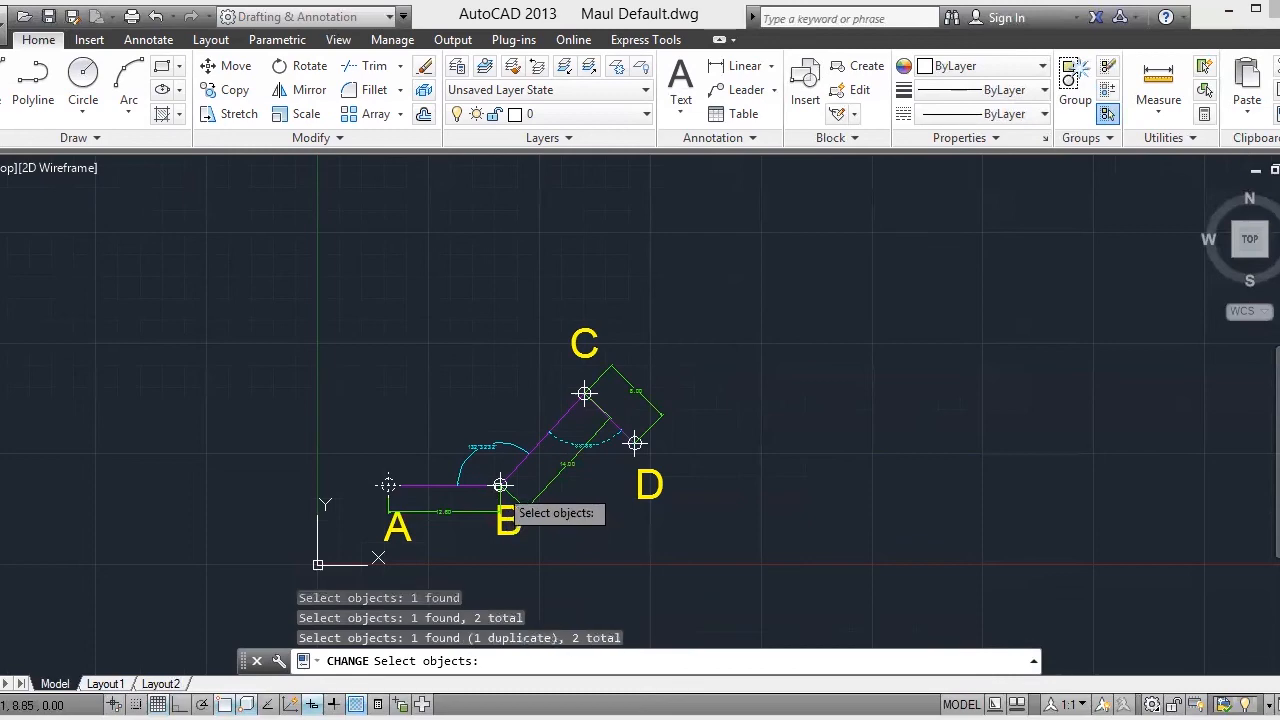
pyautogui.hotkey('ctrl', 'z')
pyautogui.hotkey('ctrl', 'z')
pyautogui.hotkey('ctrl', 'z')
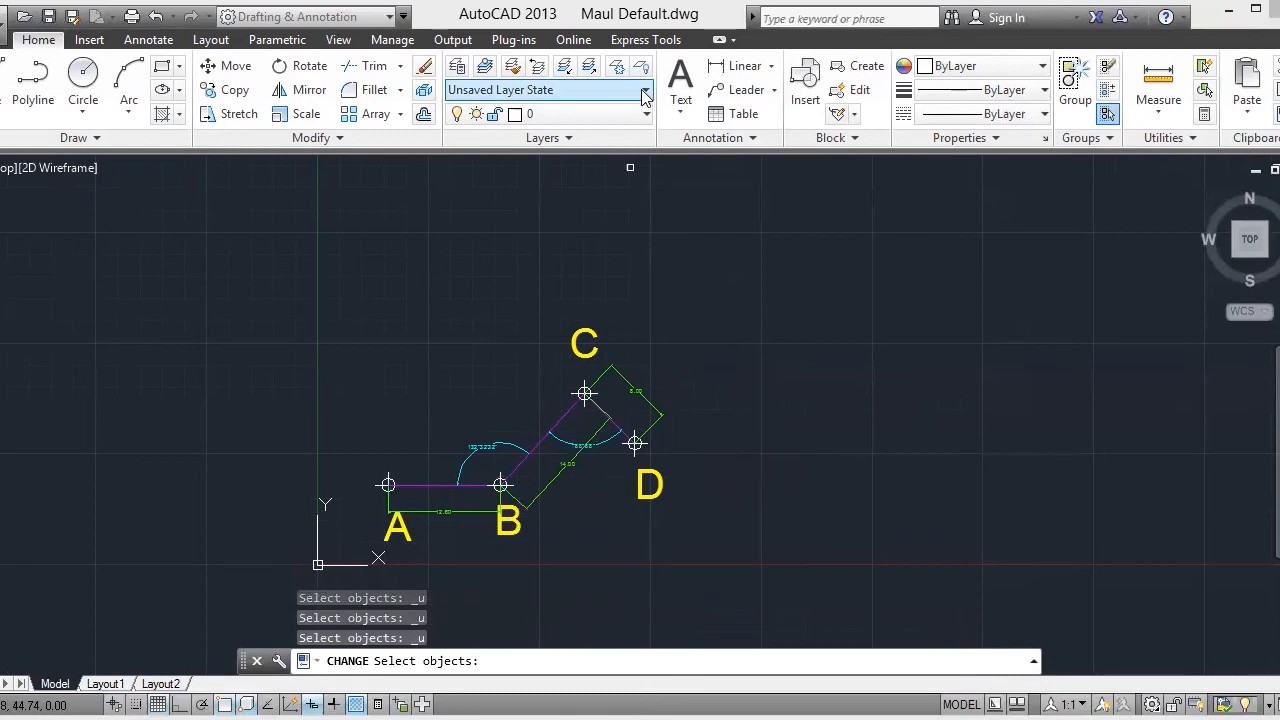
# Step: Lock the UKURAN SUDUT, POLYGON, TEXT and UKURAN JARAK layers
pyautogui.click(618, 114)
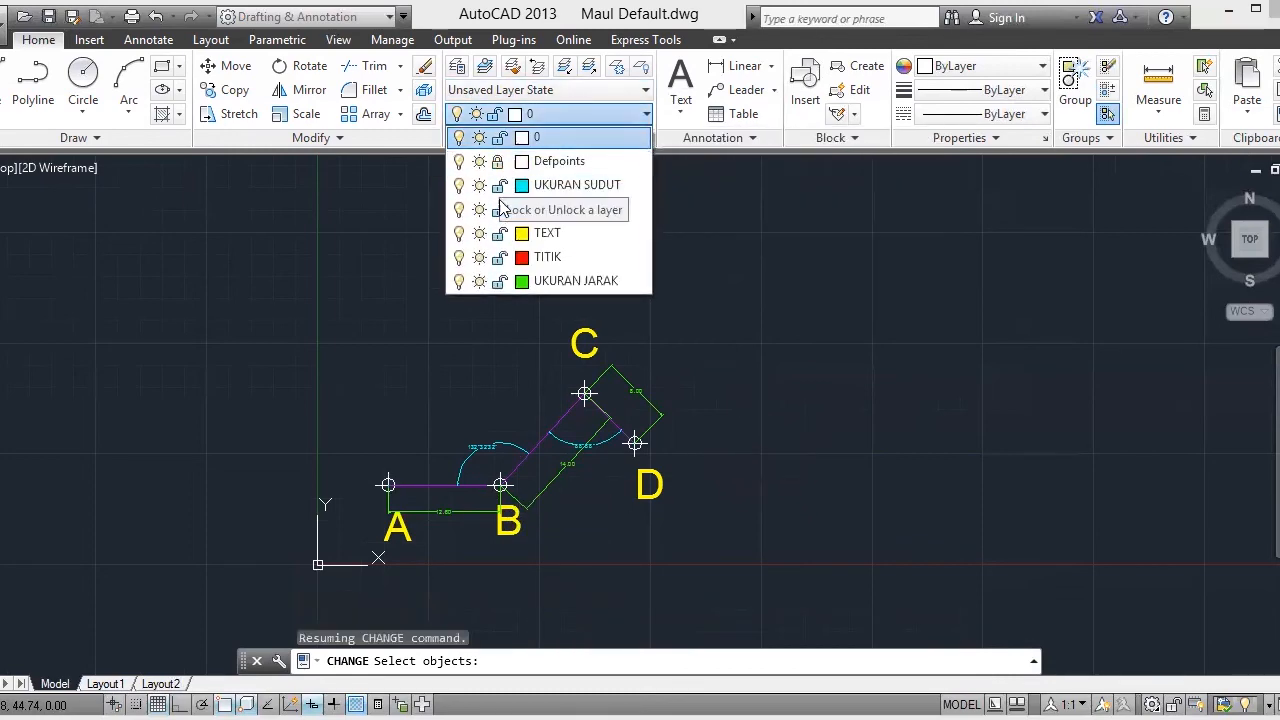
pyautogui.click(499, 188)
pyautogui.click(499, 210)
pyautogui.click(499, 235)
pyautogui.click(499, 283)
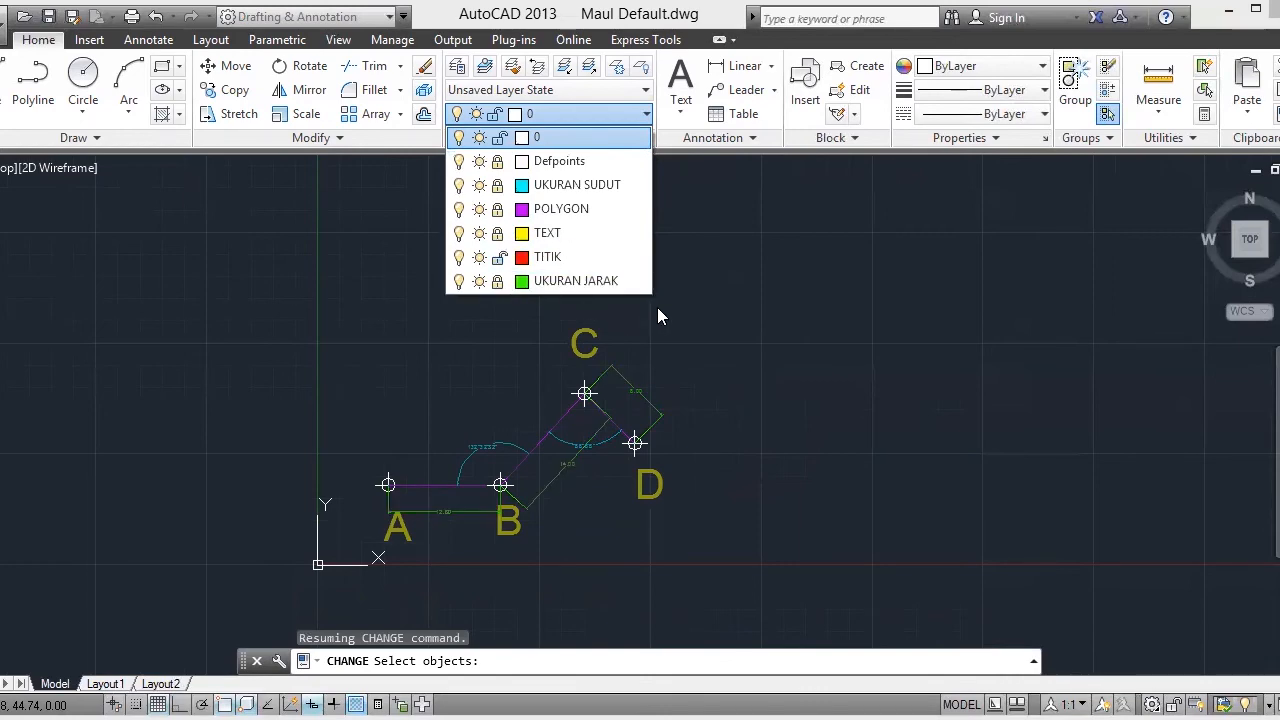
pyautogui.click(668, 312)
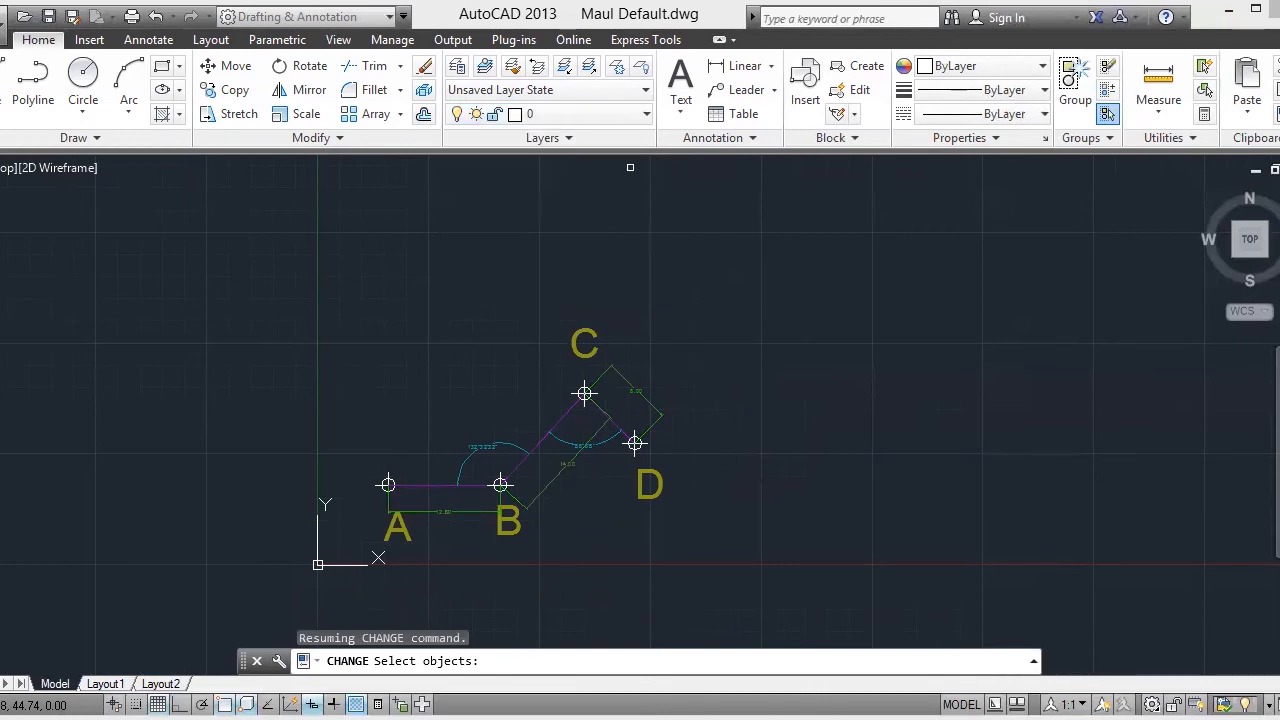
# Step: Move the four point markers at A, B, C and D to the TITIK layer with the CHANGE command, window-selecting the whole traverse
pyautogui.click(334, 316)
pyautogui.click(797, 570)
pyautogui.press('Return')
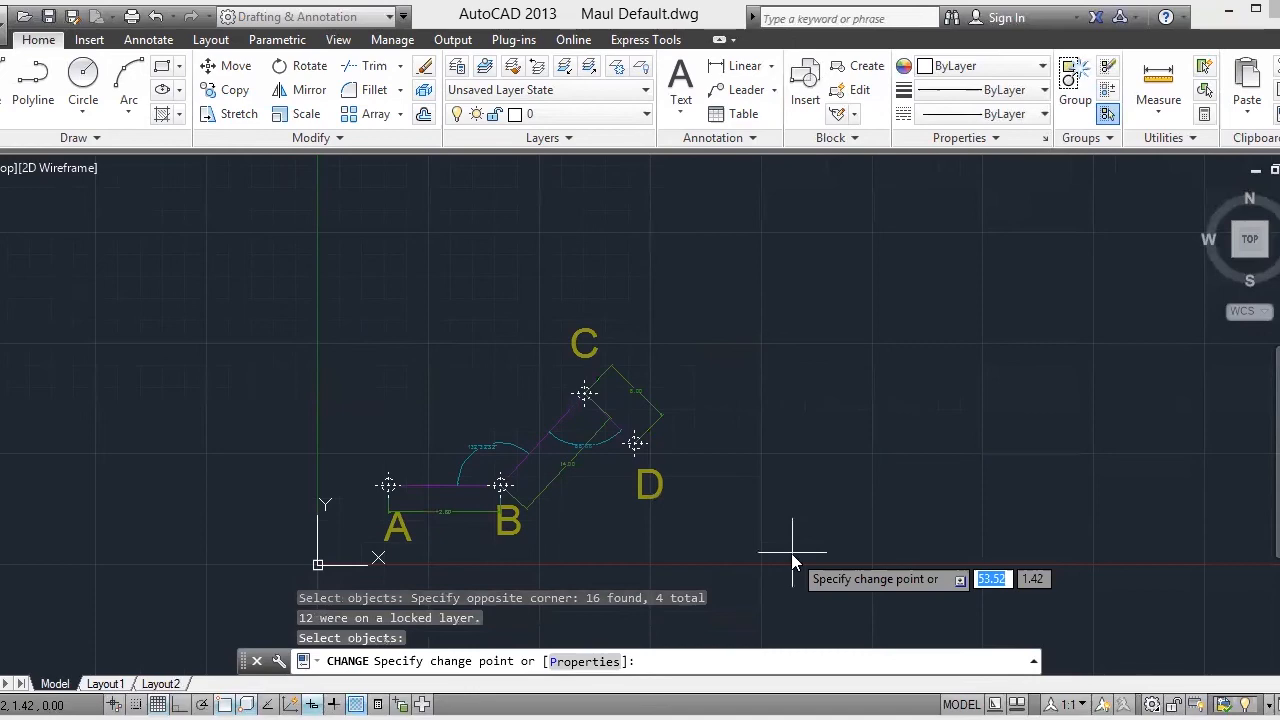
pyautogui.write('P')
pyautogui.press('Return')
pyautogui.write('LA')
pyautogui.press('Return')
pyautogui.write('TITIK')
pyautogui.press('Return')
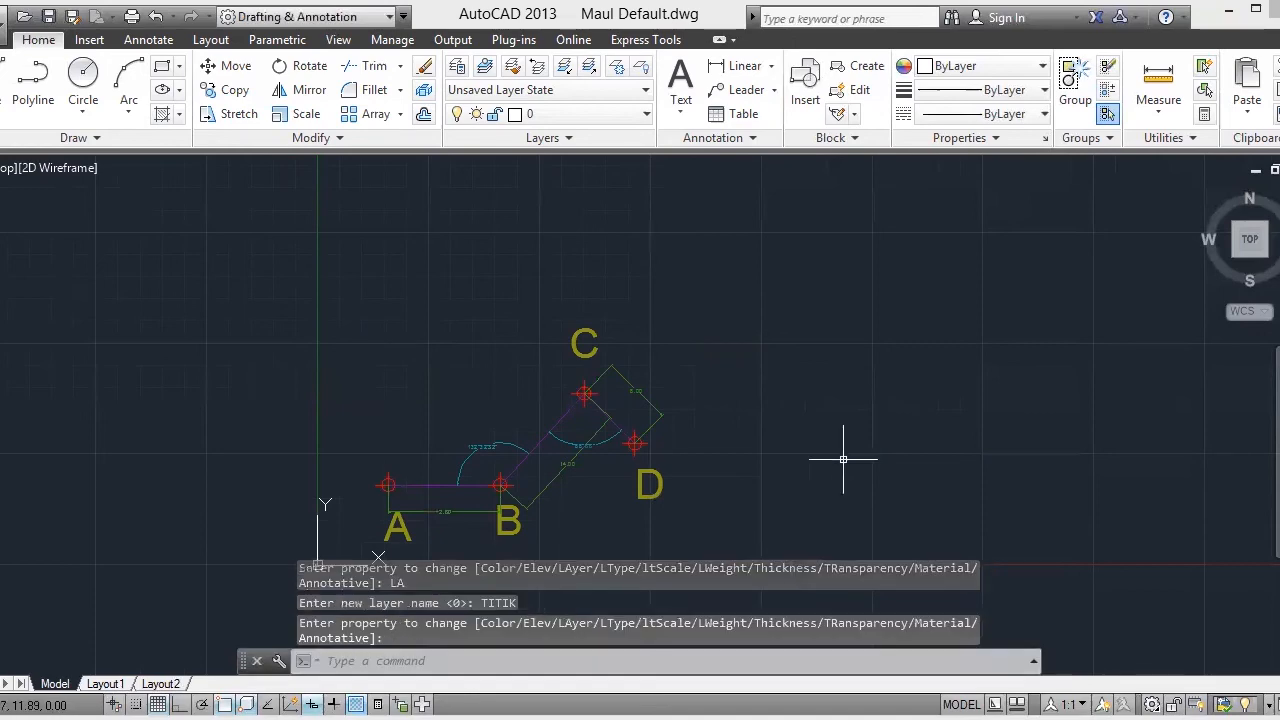
# Step: Unlock the Defpoints, UKURAN SUDUT, POLYGON, TEXT and UKURAN JARAK layers
pyautogui.click(580, 113)
pyautogui.click(499, 161)
pyautogui.click(499, 185)
pyautogui.click(499, 209)
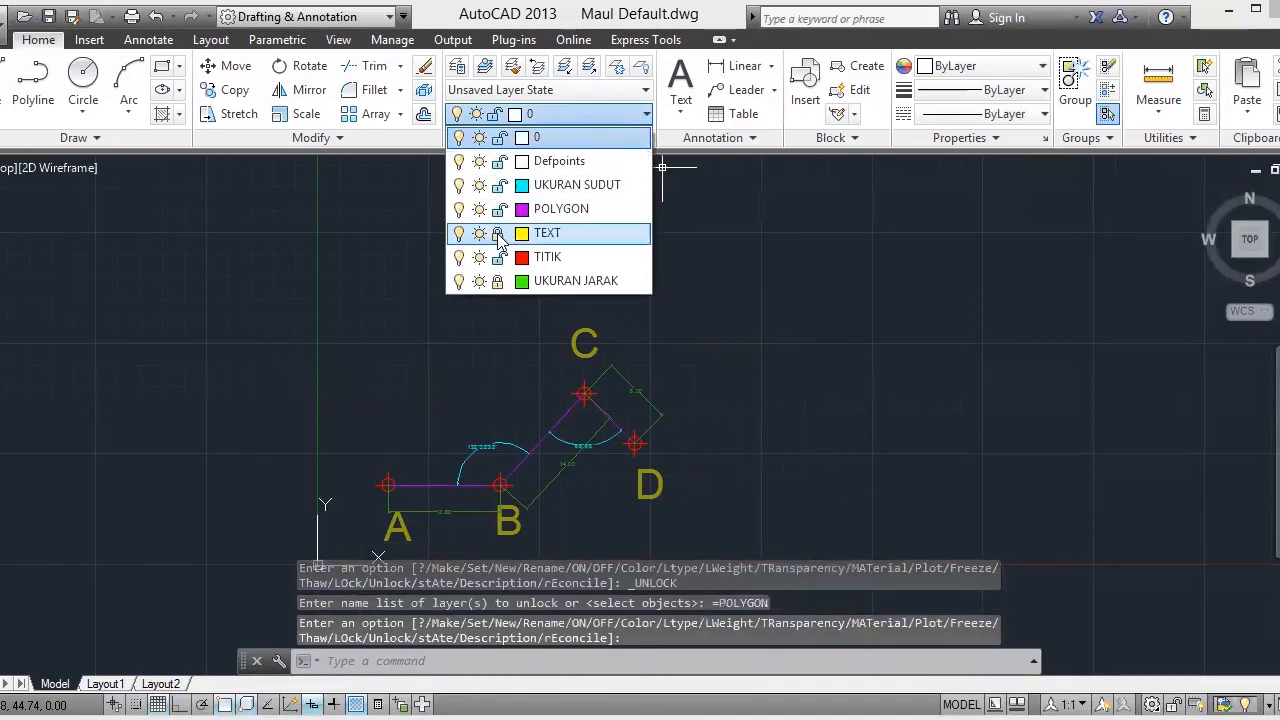
pyautogui.click(499, 233)
pyautogui.click(499, 281)
pyautogui.click(716, 290)
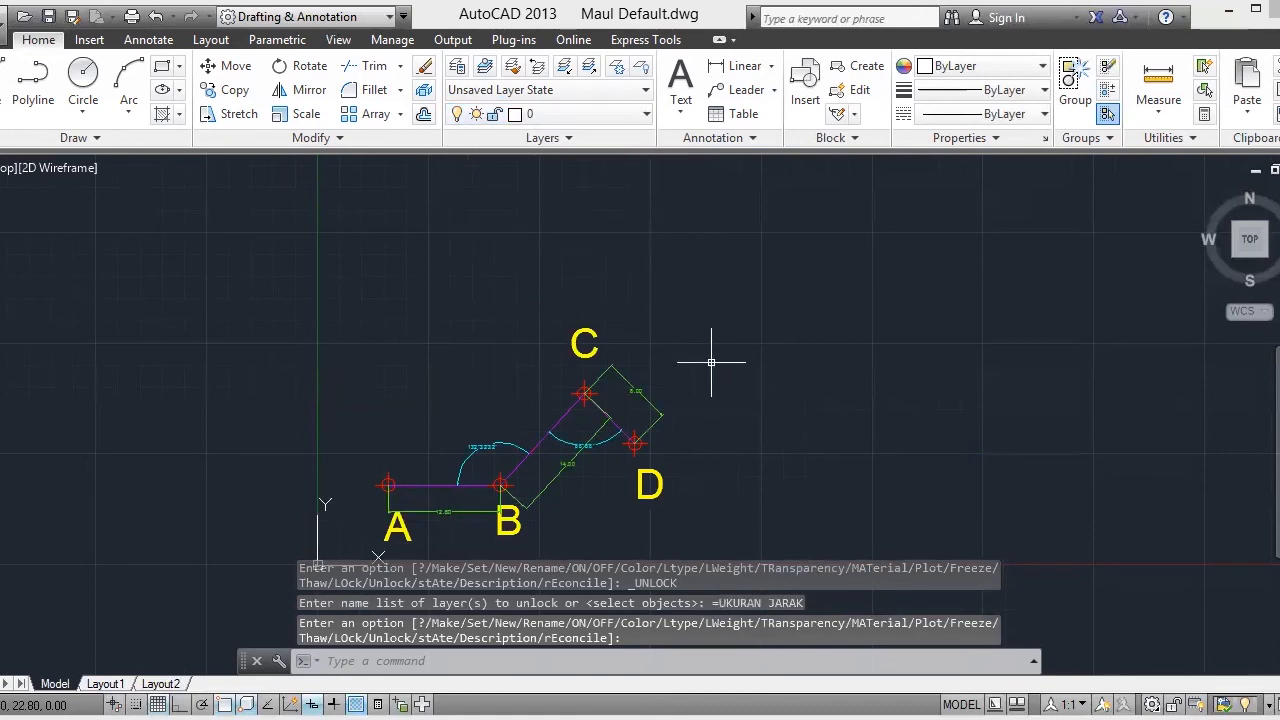
pyautogui.scroll(2, 686, 377)
pyautogui.scroll(-2, 686, 377)
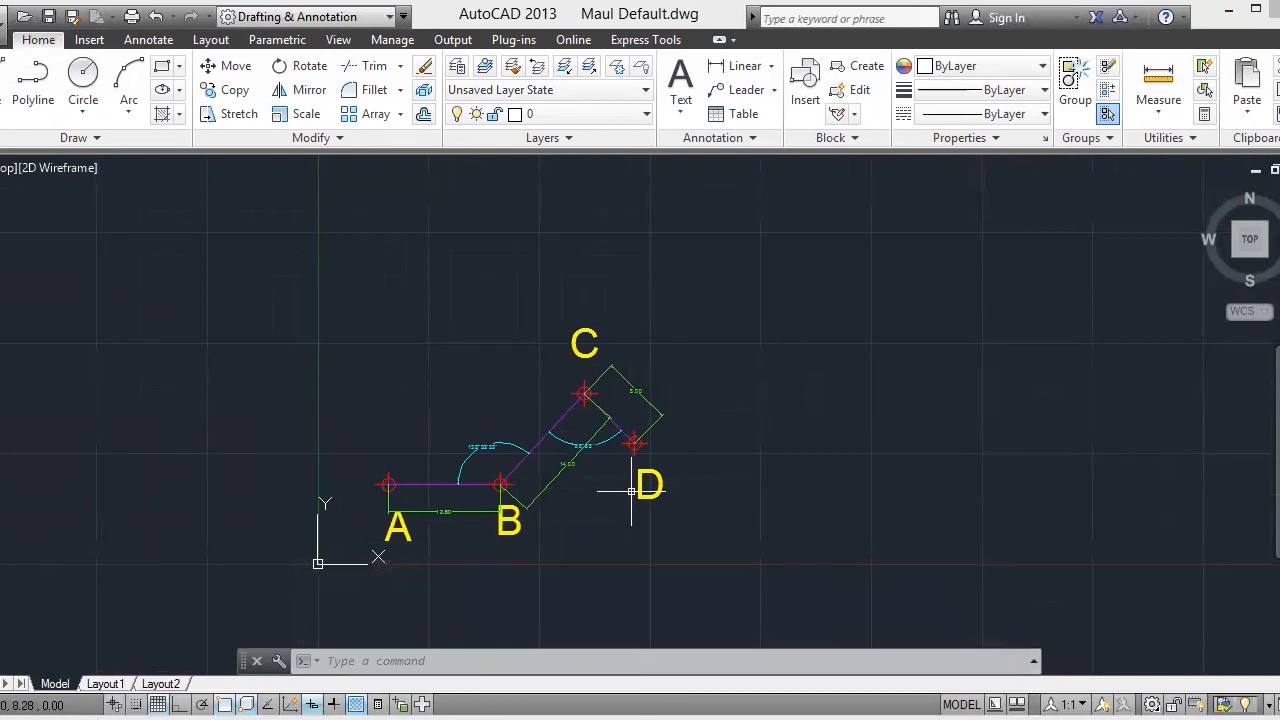
pyautogui.scroll(1, 630, 492)
pyautogui.scroll(-3, 630, 492)
pyautogui.scroll(3, 630, 495)
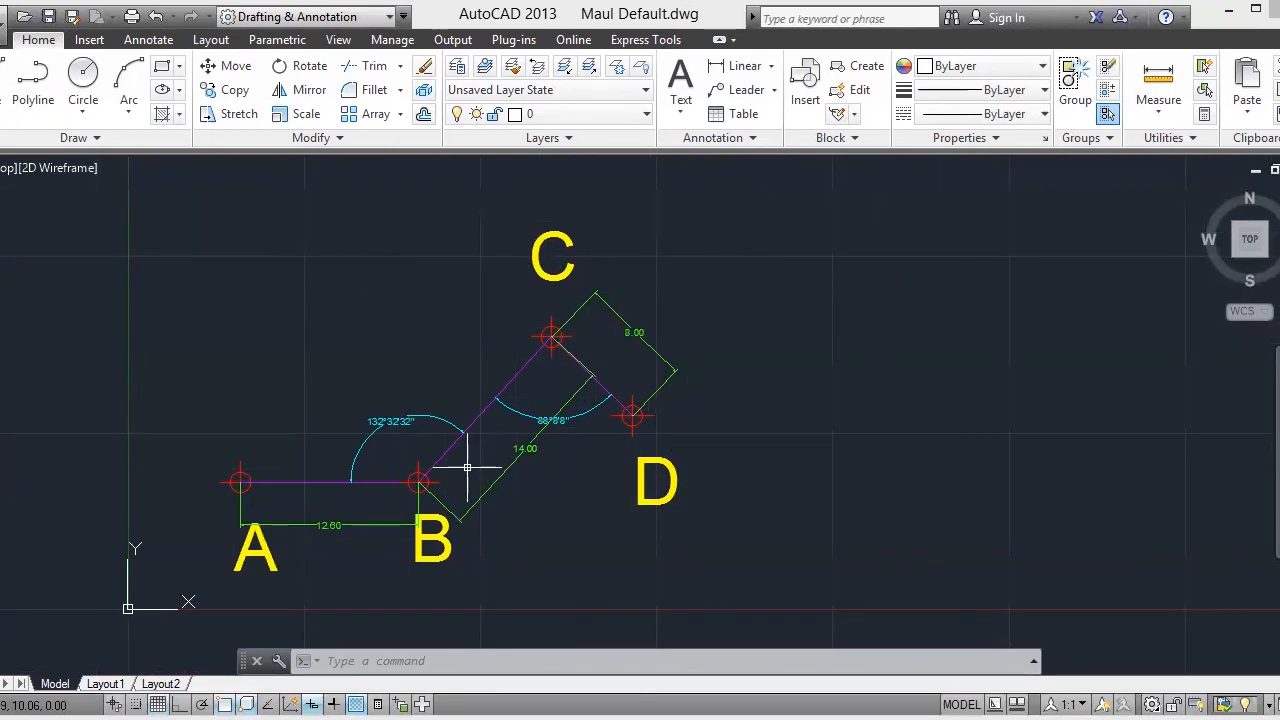
pyautogui.moveTo(425, 524)
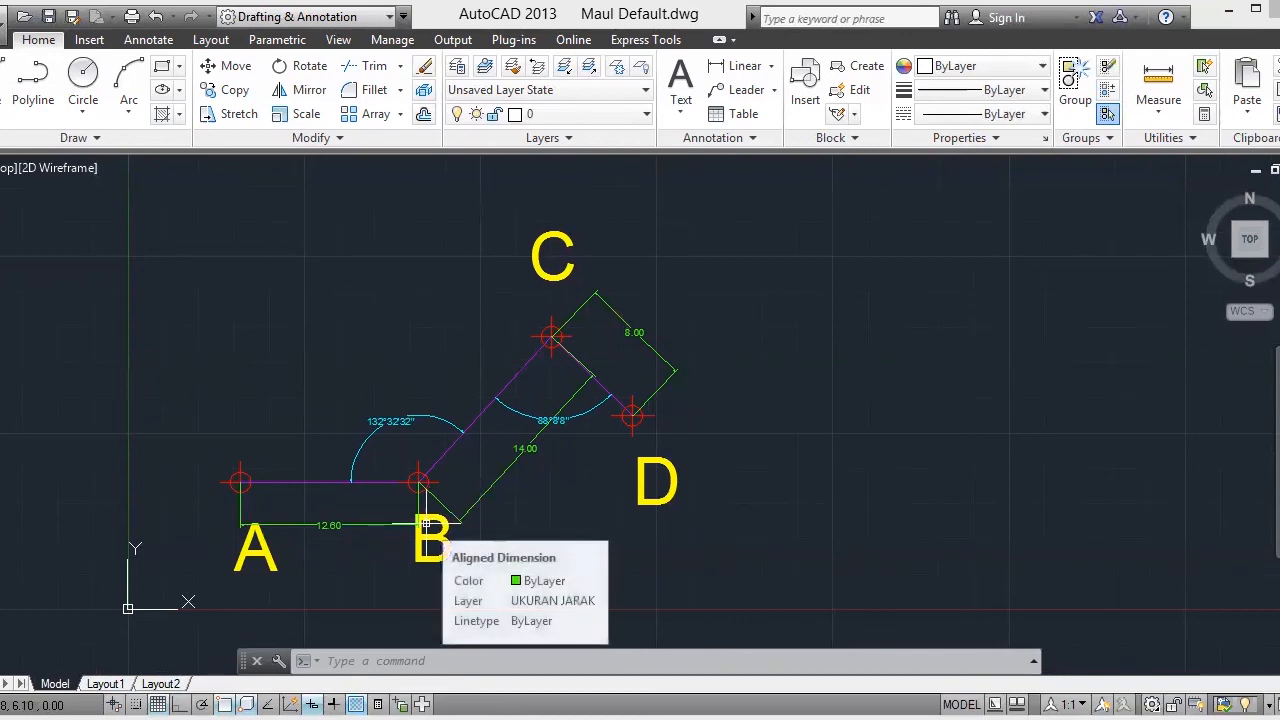